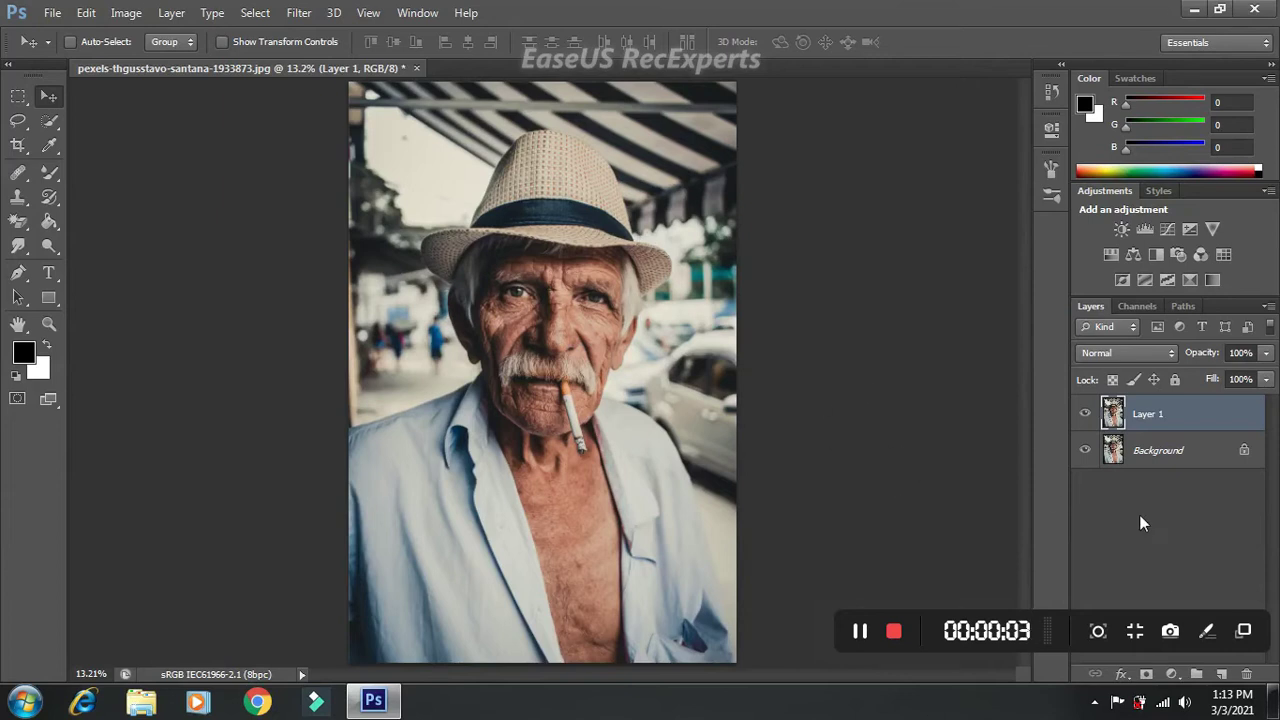
# - Apply Auto Tone to Layer 1 of the old man portrait
pyautogui.click(141, 14)
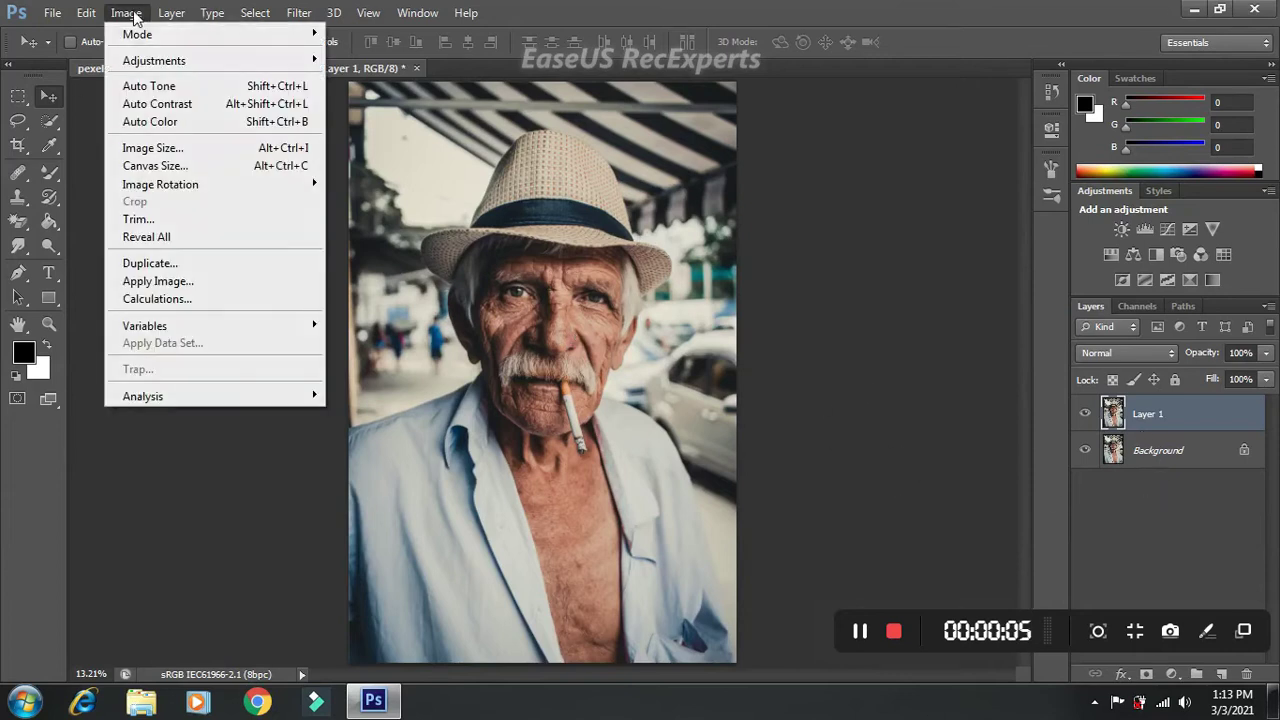
pyautogui.click(165, 87)
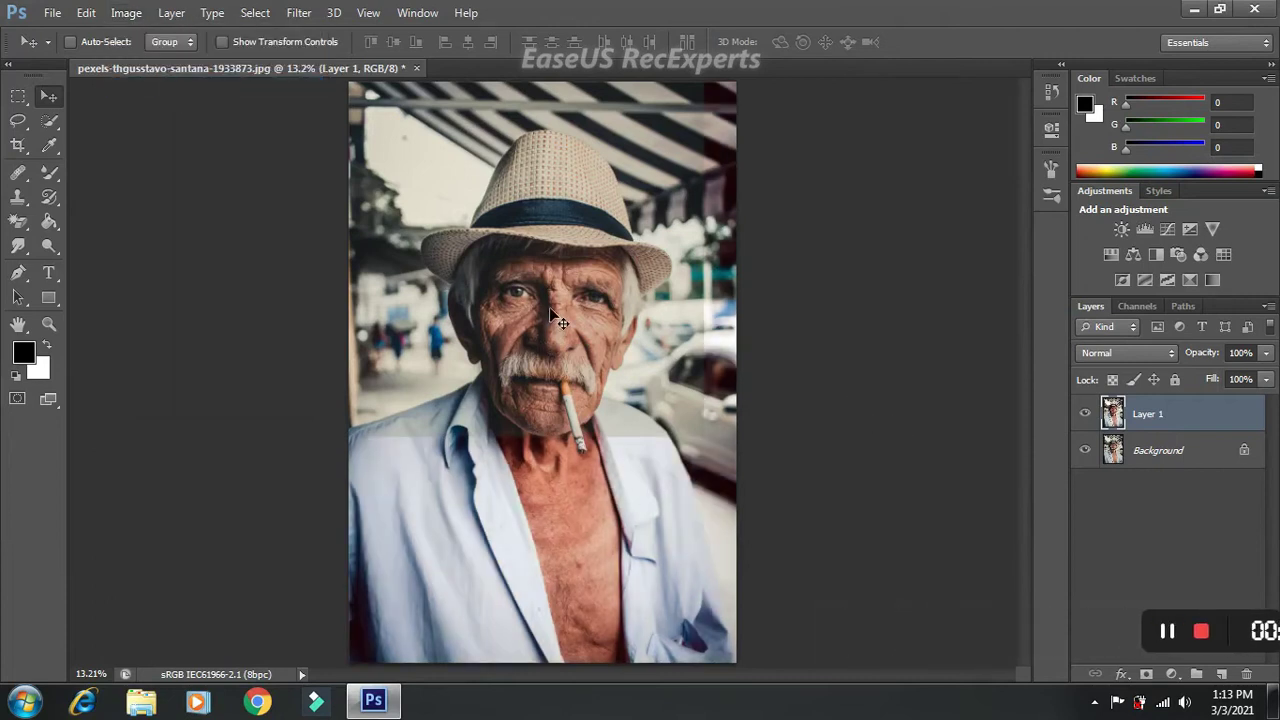
# - In the Oil Paint filter, set Stylization 5.2, Cleanliness 2.1 and Scale 0.1
pyautogui.click(299, 13)
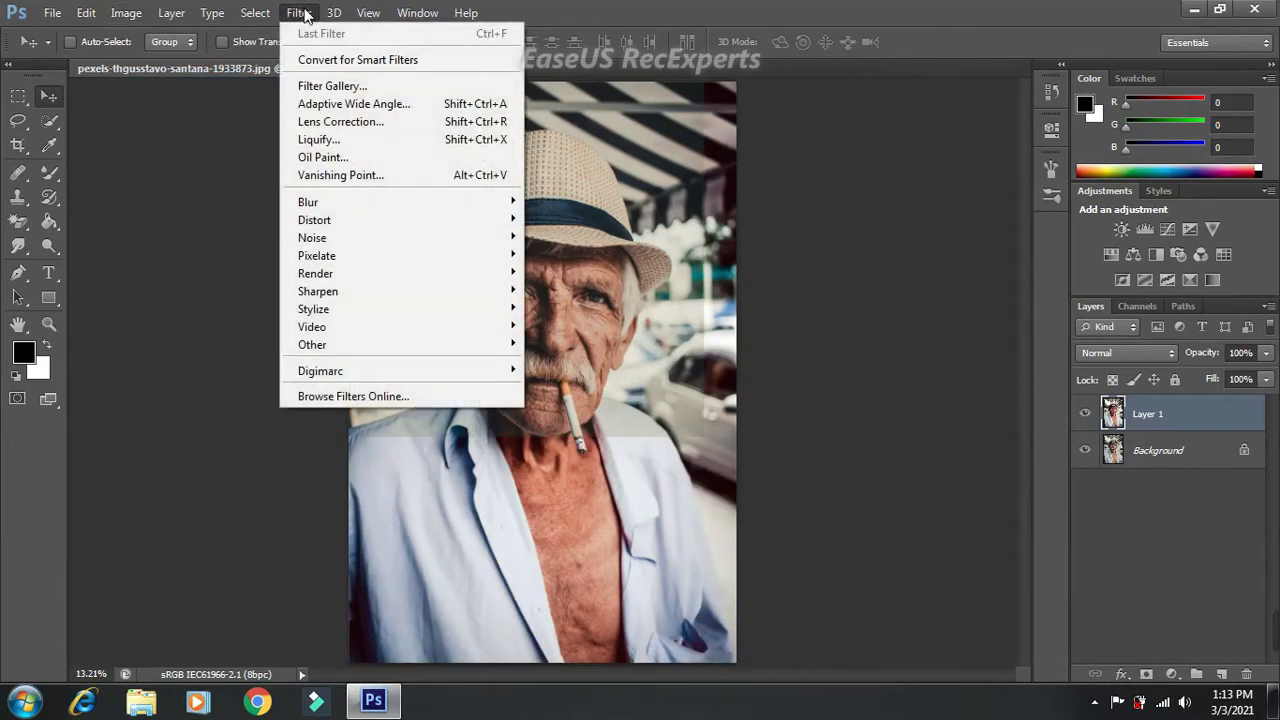
pyautogui.click(320, 157)
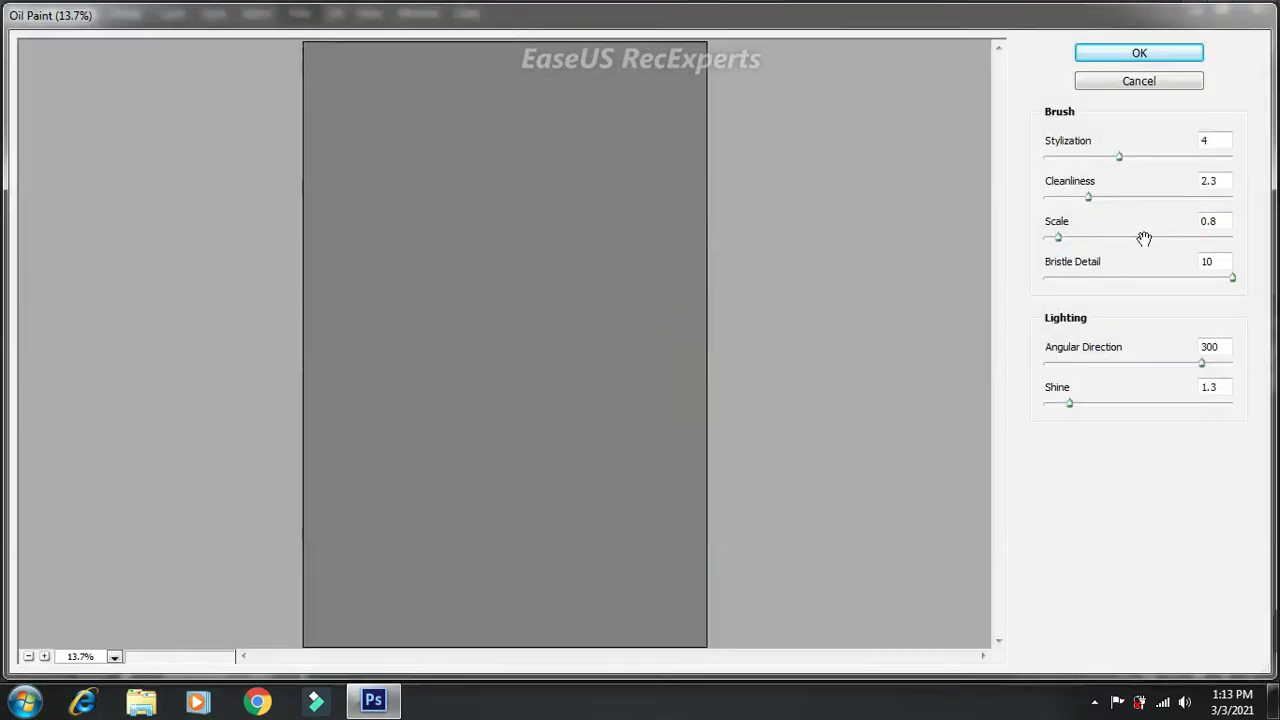
pyautogui.doubleClick(1215, 138)
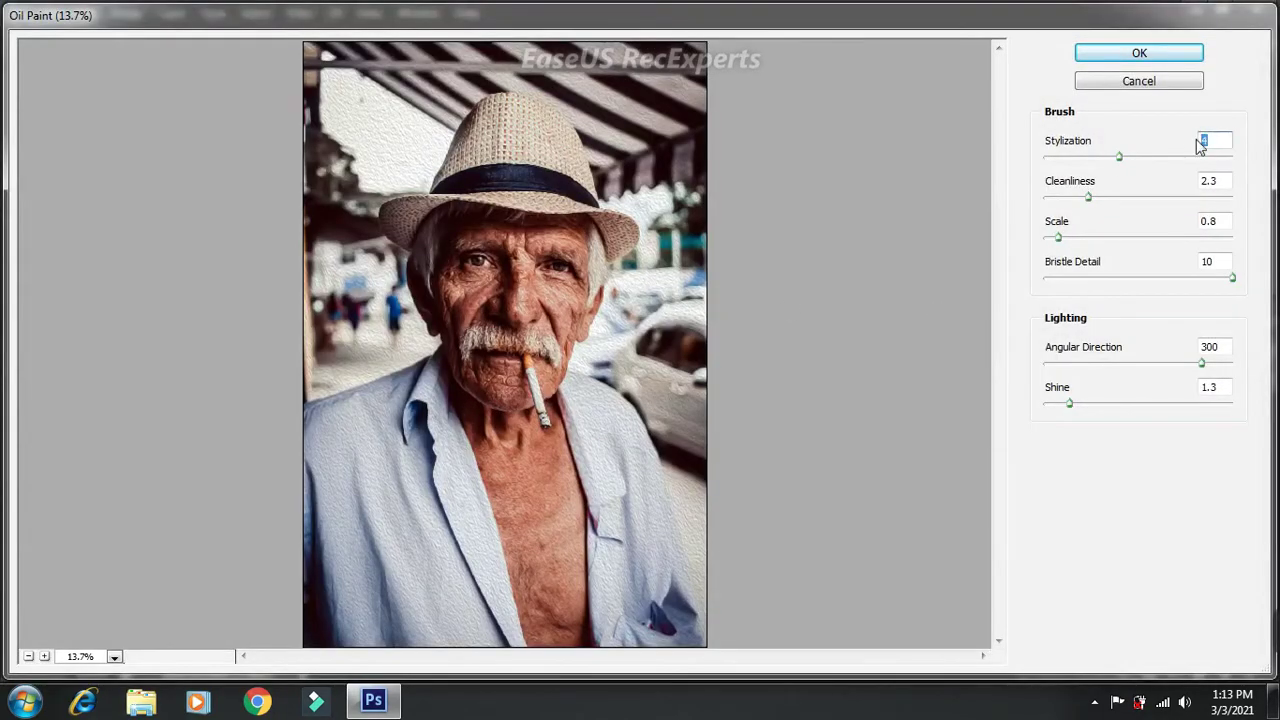
pyautogui.write('5.2')
pyautogui.doubleClick(1205, 180)
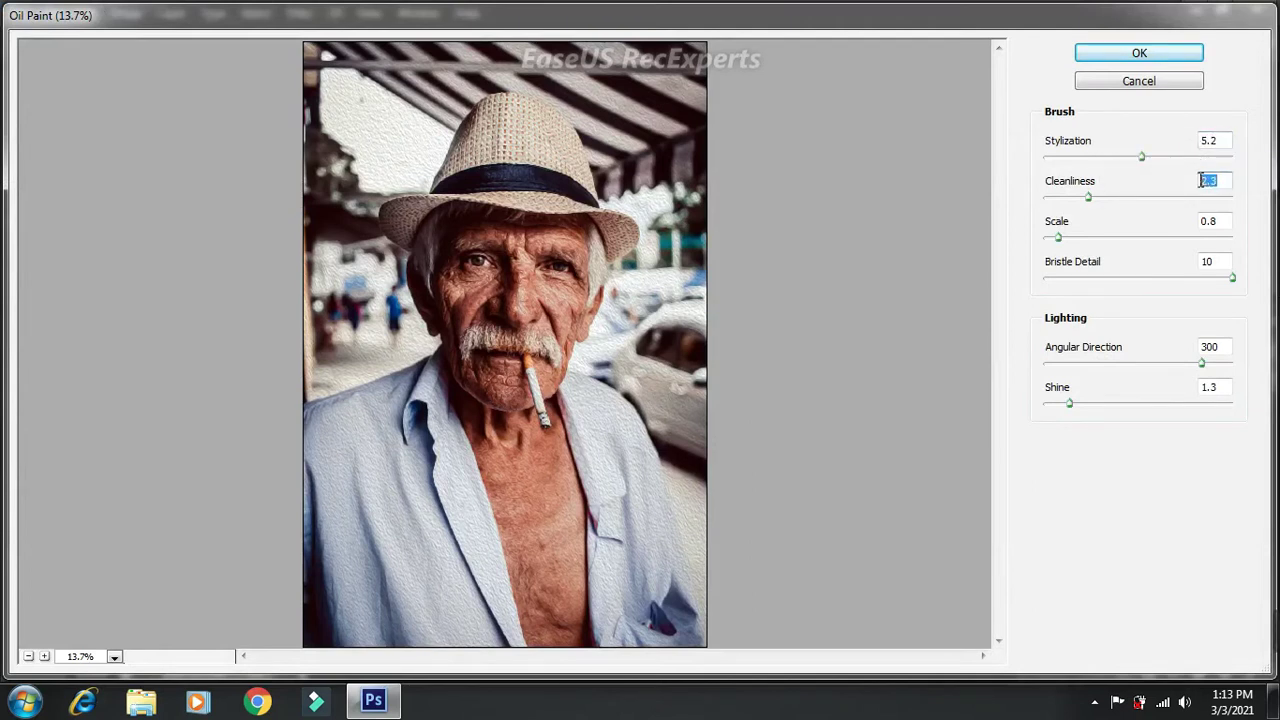
pyautogui.write('2.')
pyautogui.doubleClick(1207, 221)
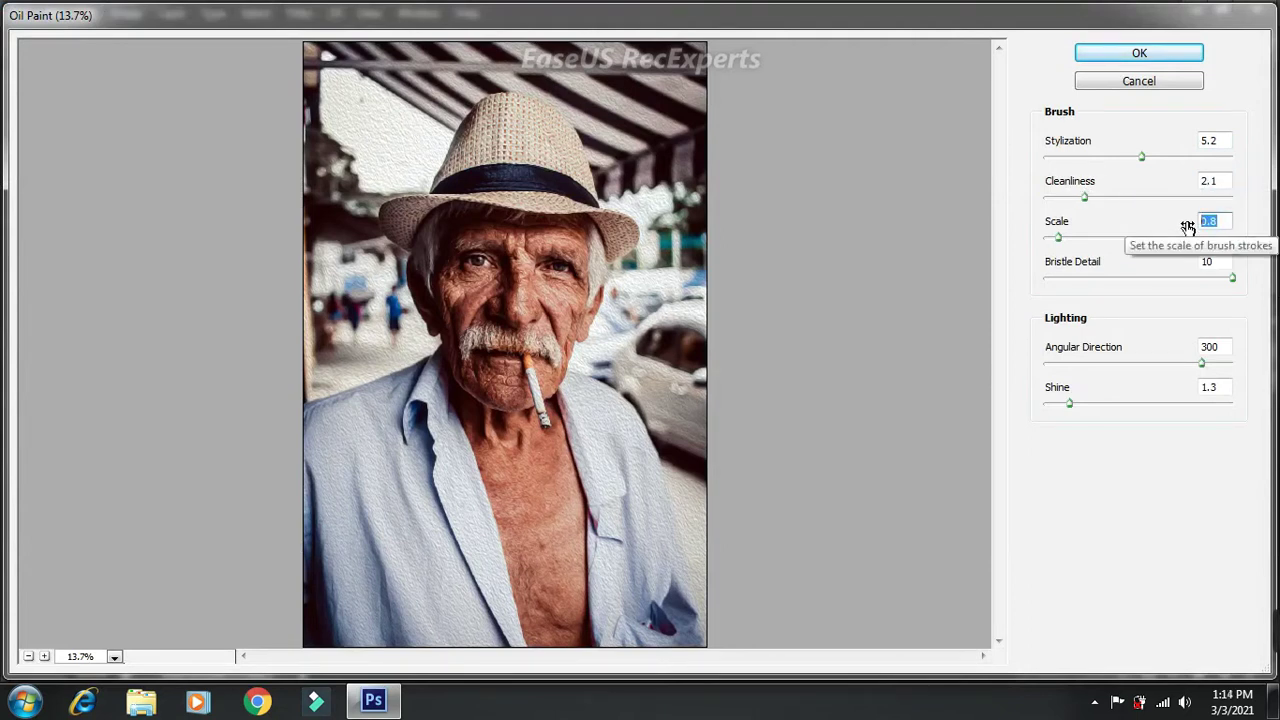
pyautogui.write('0.')
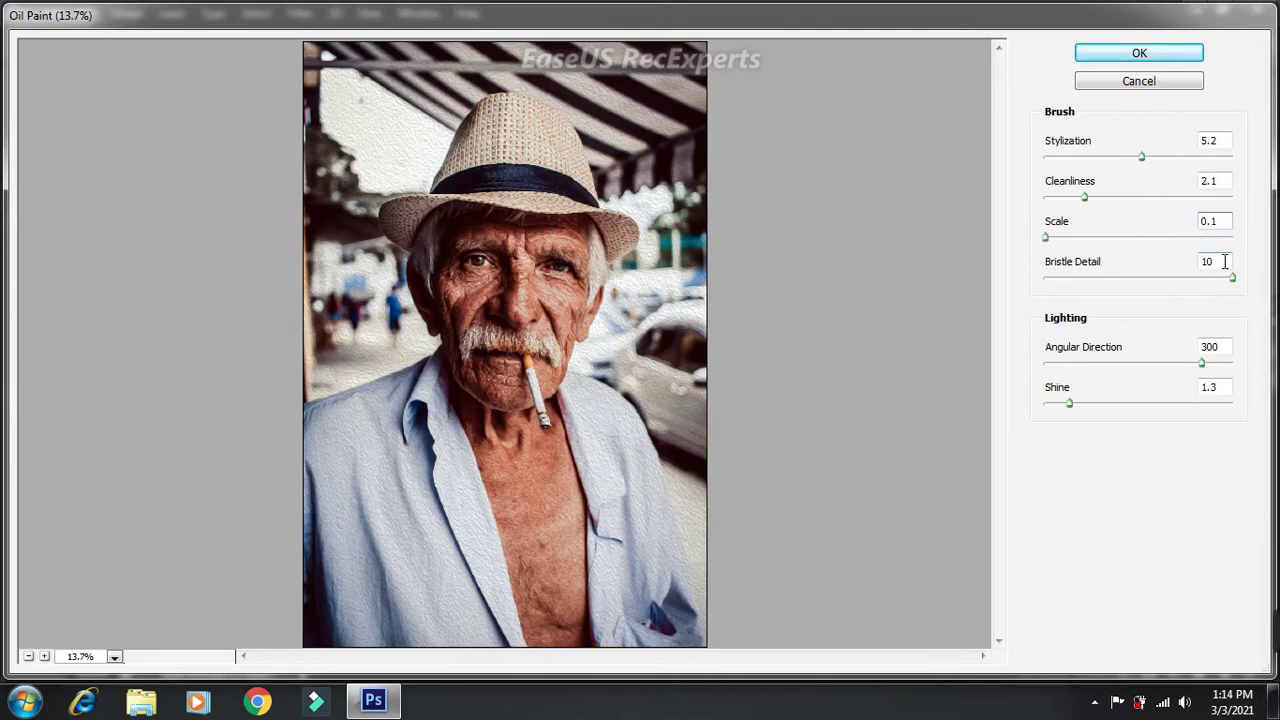
# - Set Bristle Detail, Angular Direction and Shine to 0 and apply the Oil Paint filter
pyautogui.moveTo(1224, 261); pyautogui.dragTo(1204, 262)
pyautogui.write('0')
pyautogui.doubleClick(1208, 347)
pyautogui.write('0')
pyautogui.doubleClick(1208, 387)
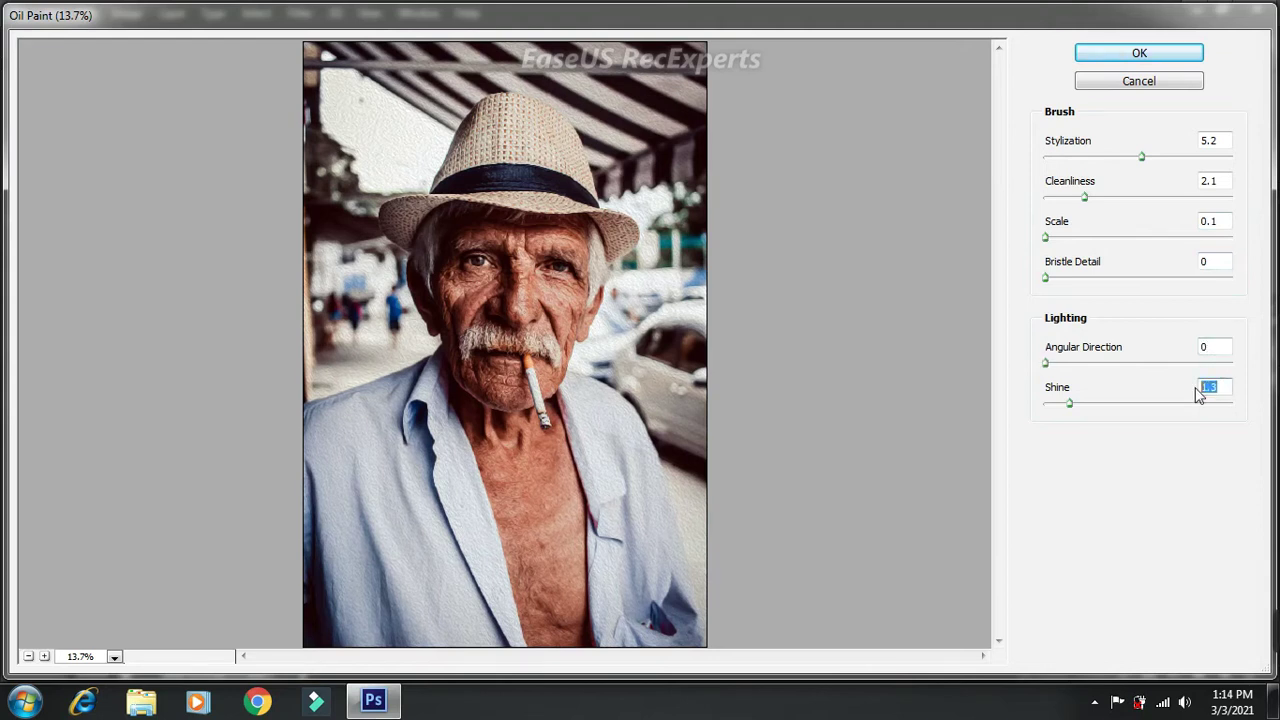
pyautogui.write('0')
pyautogui.click(1125, 58)
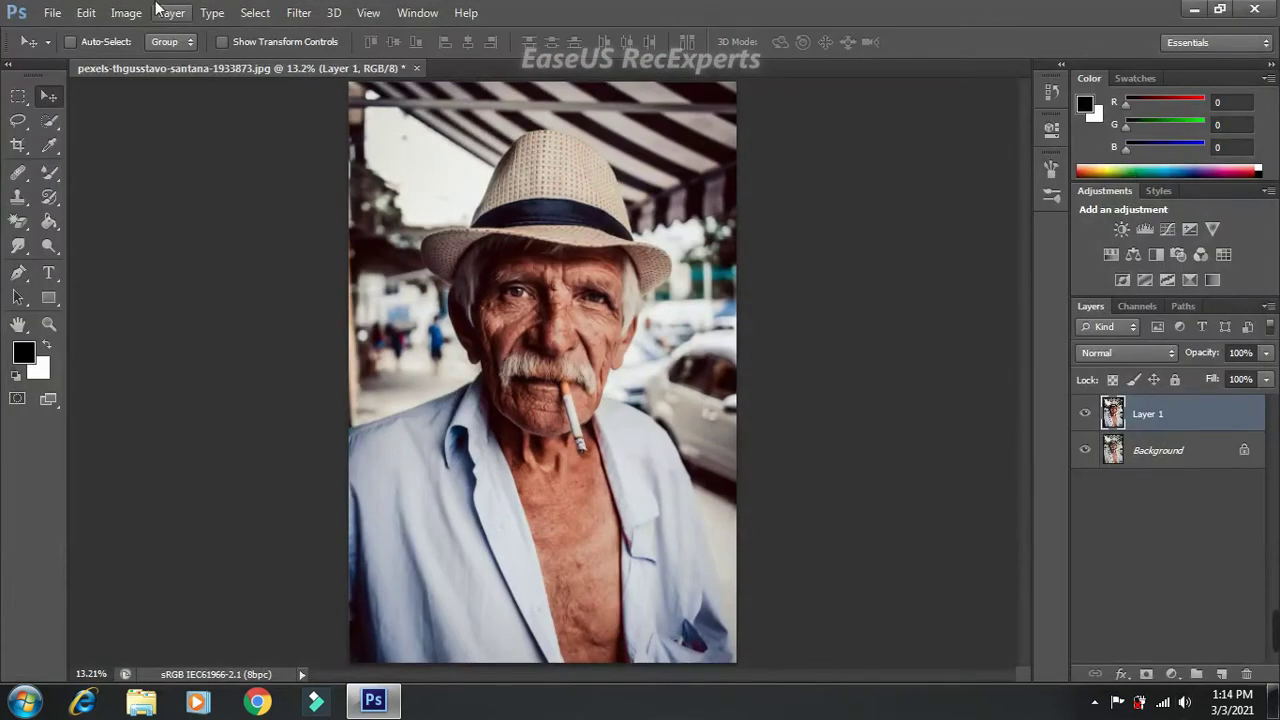
# - Enter Smart Sharpen Amount 50 and Radius 1.0, dismissing the invalid entry error
pyautogui.click(299, 13)
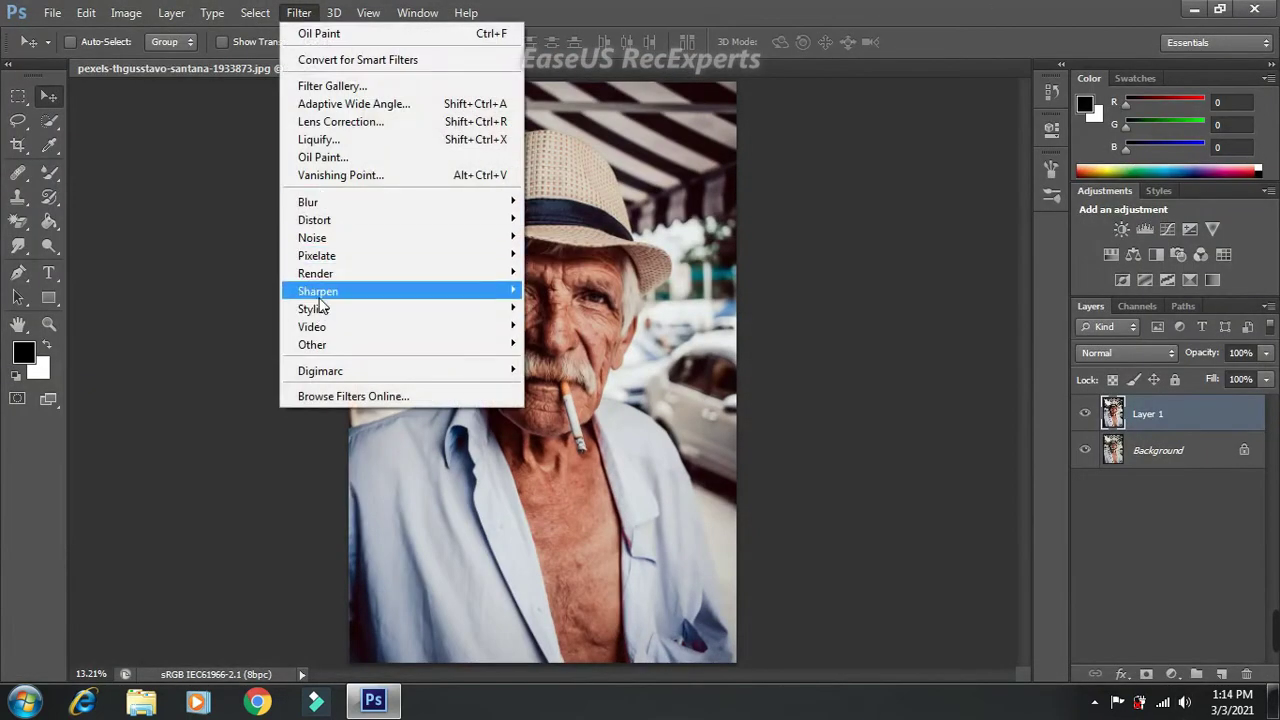
pyautogui.moveTo(318, 291)
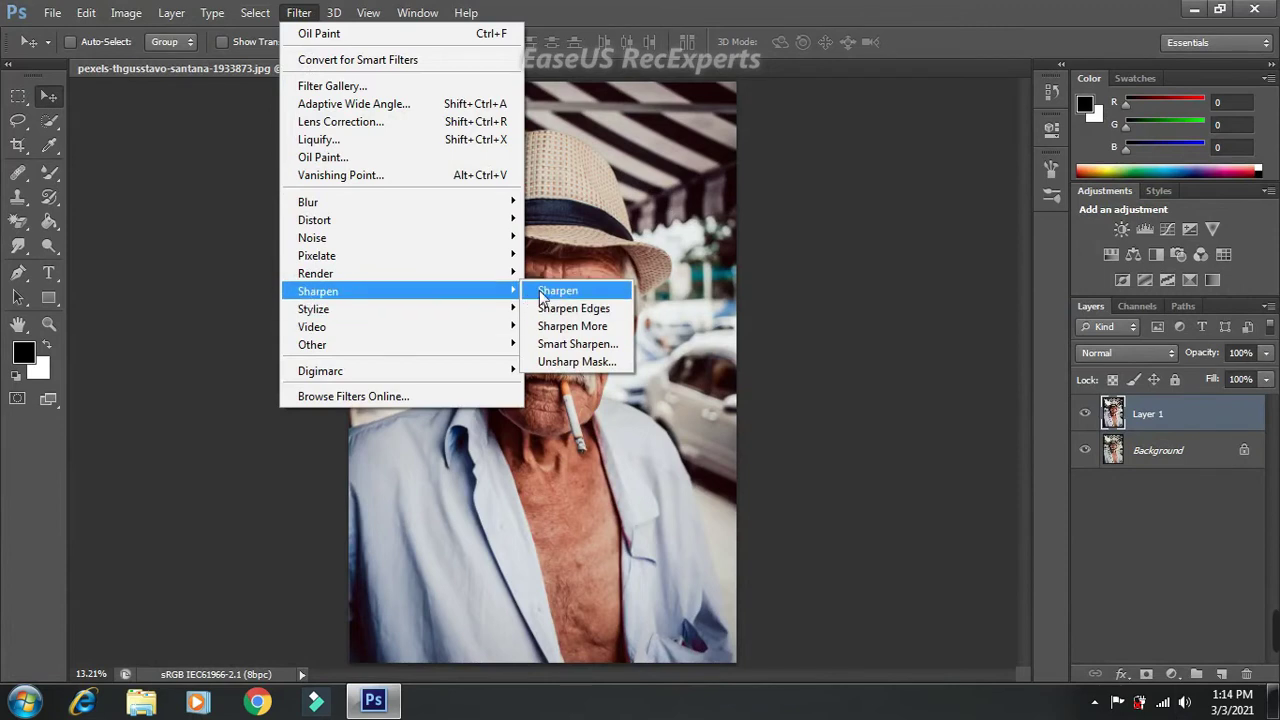
pyautogui.click(556, 344)
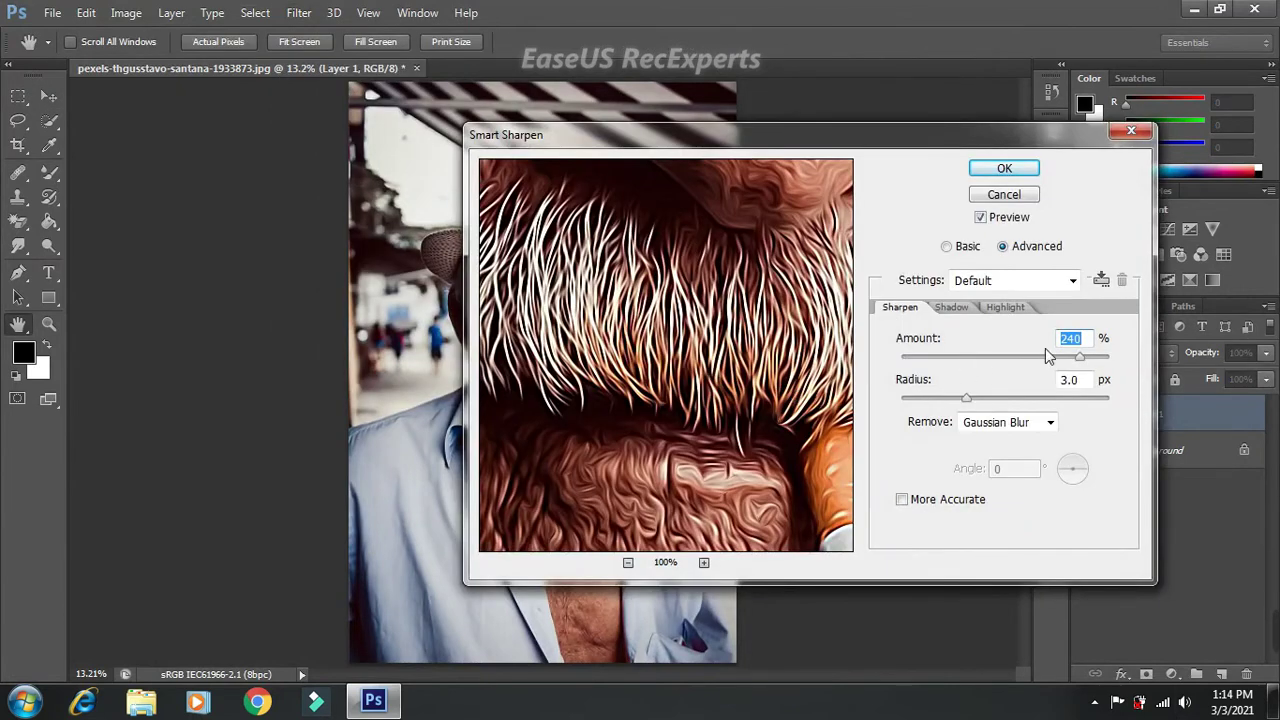
pyautogui.write('50')
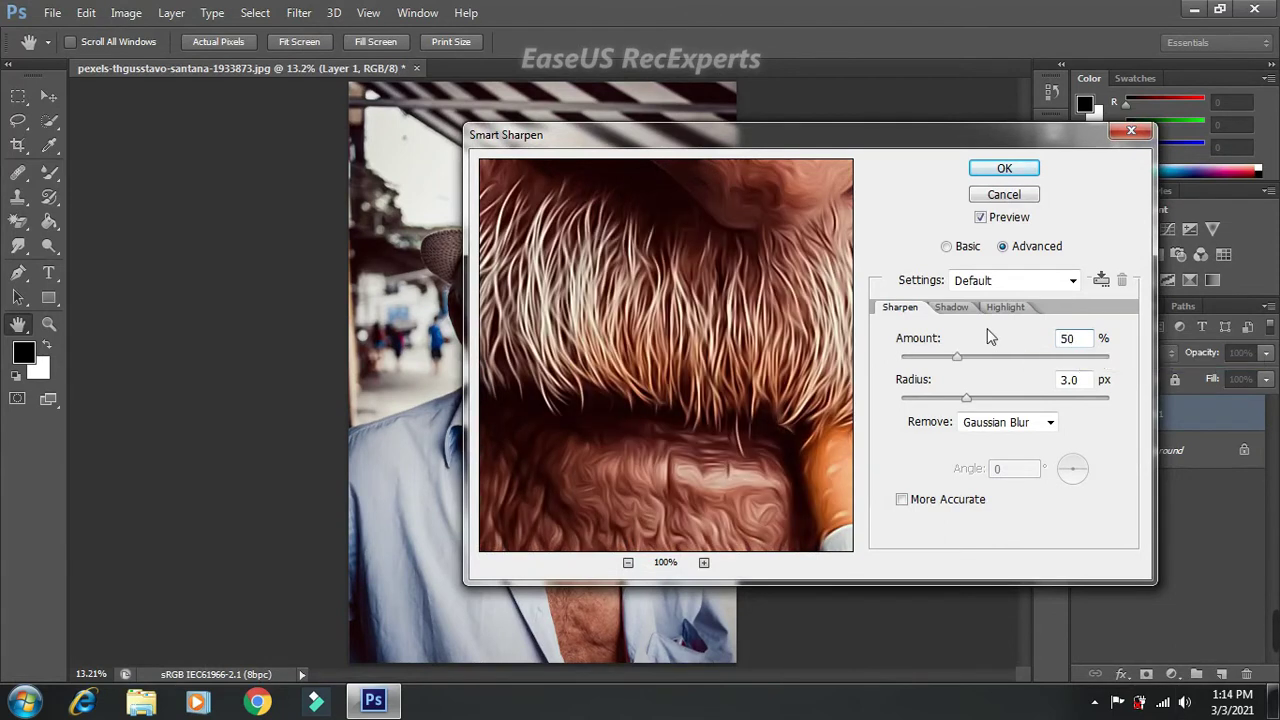
pyautogui.moveTo(1079, 380); pyautogui.dragTo(1056, 382)
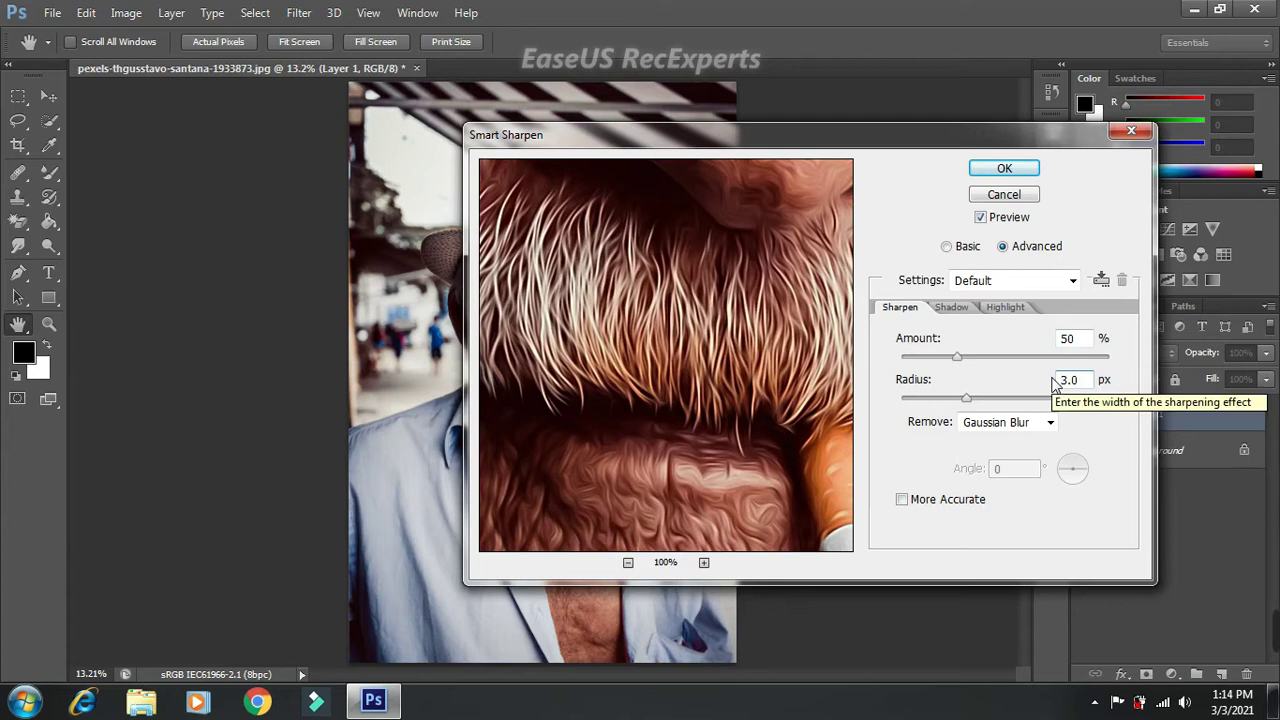
pyautogui.write('1.0')
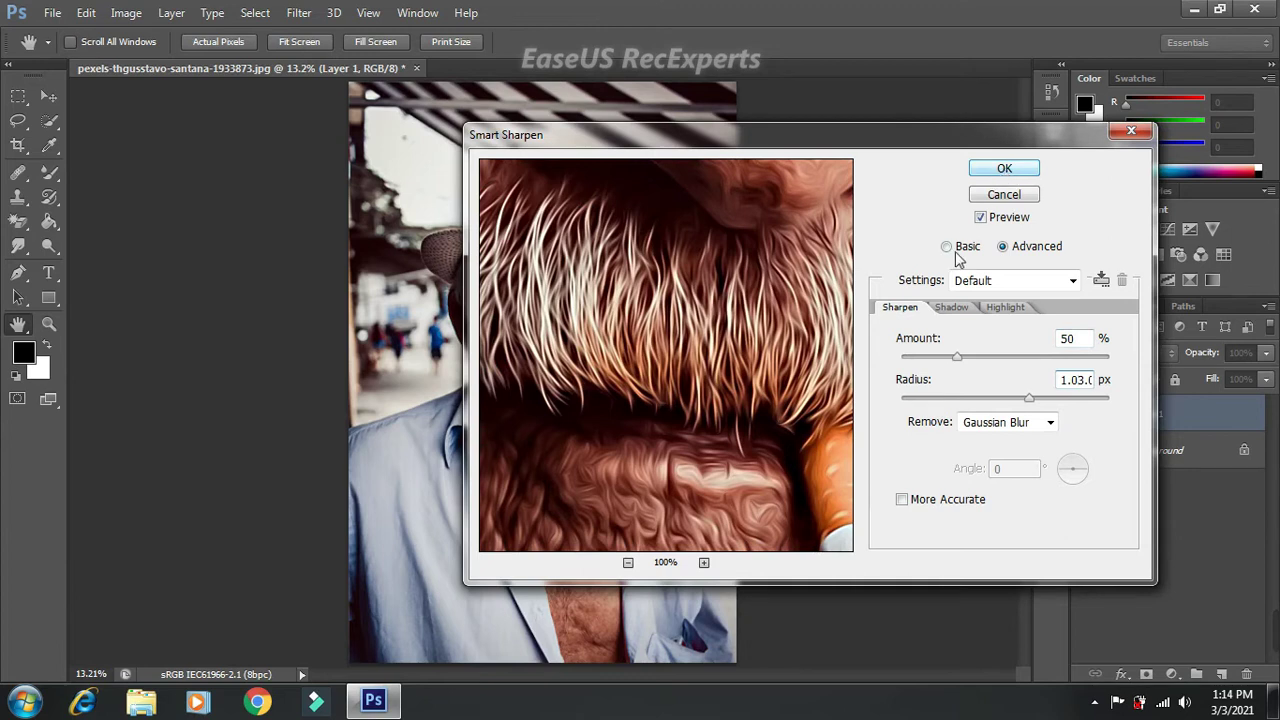
pyautogui.click(1000, 170)
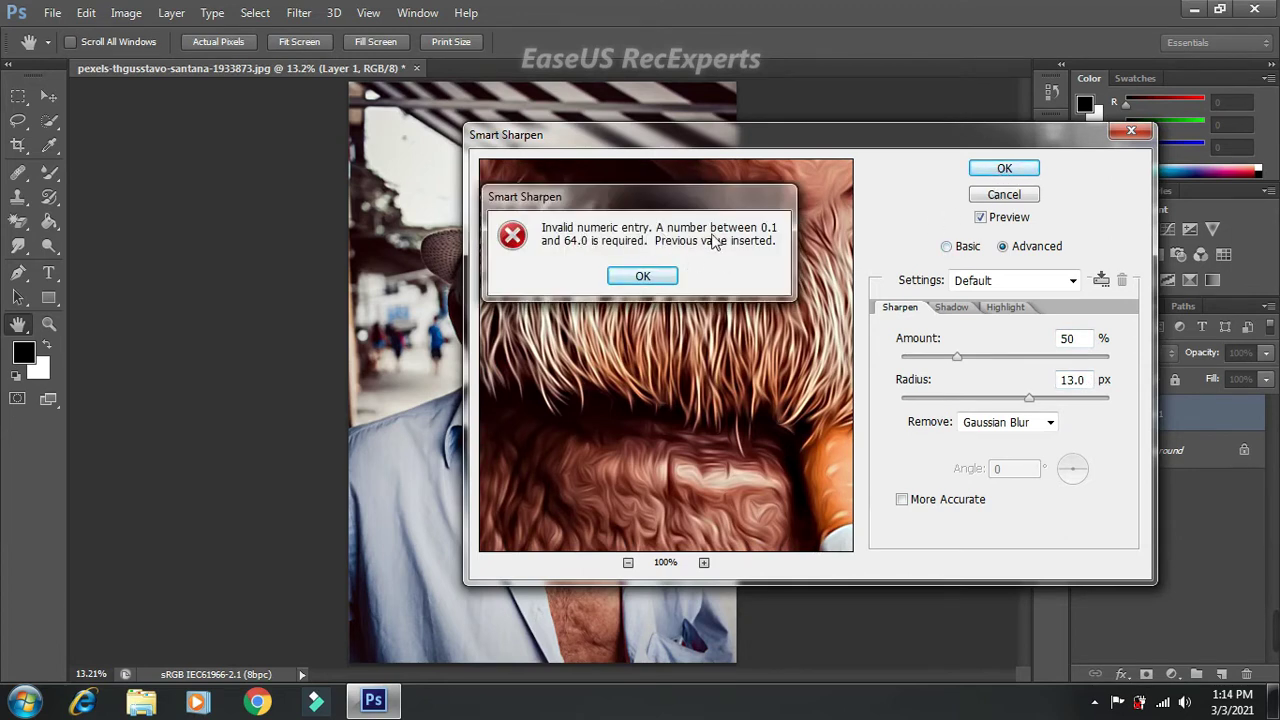
pyautogui.click(646, 273)
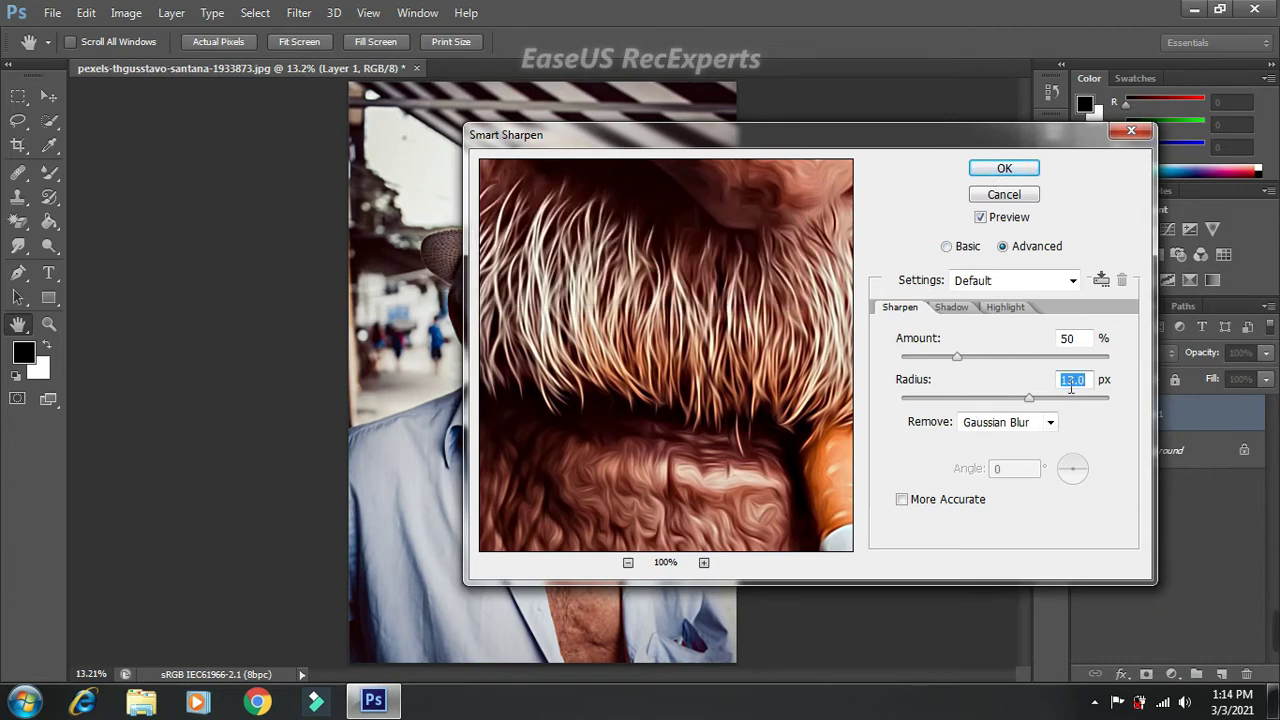
# - Switch Smart Sharpen to Basic mode, set Radius 1 and apply it
pyautogui.click(946, 246)
pyautogui.moveTo(1086, 376); pyautogui.dragTo(1068, 379)
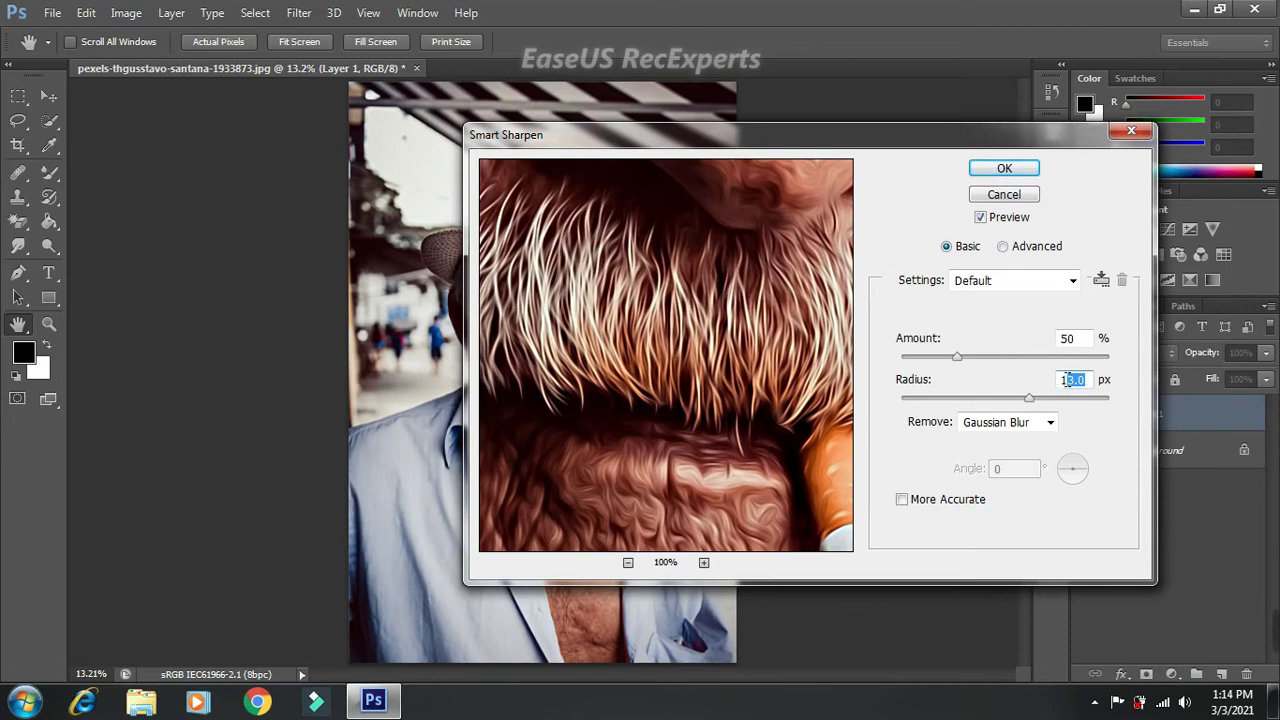
pyautogui.write('1')
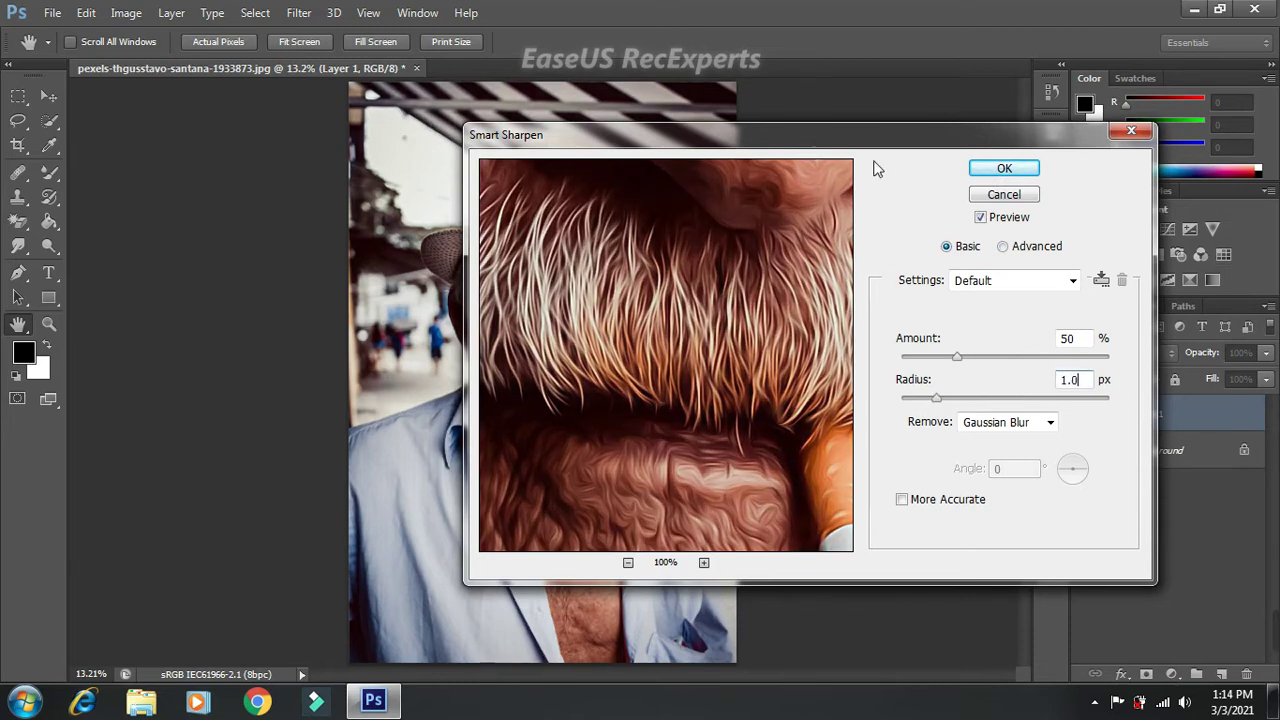
pyautogui.click(987, 172)
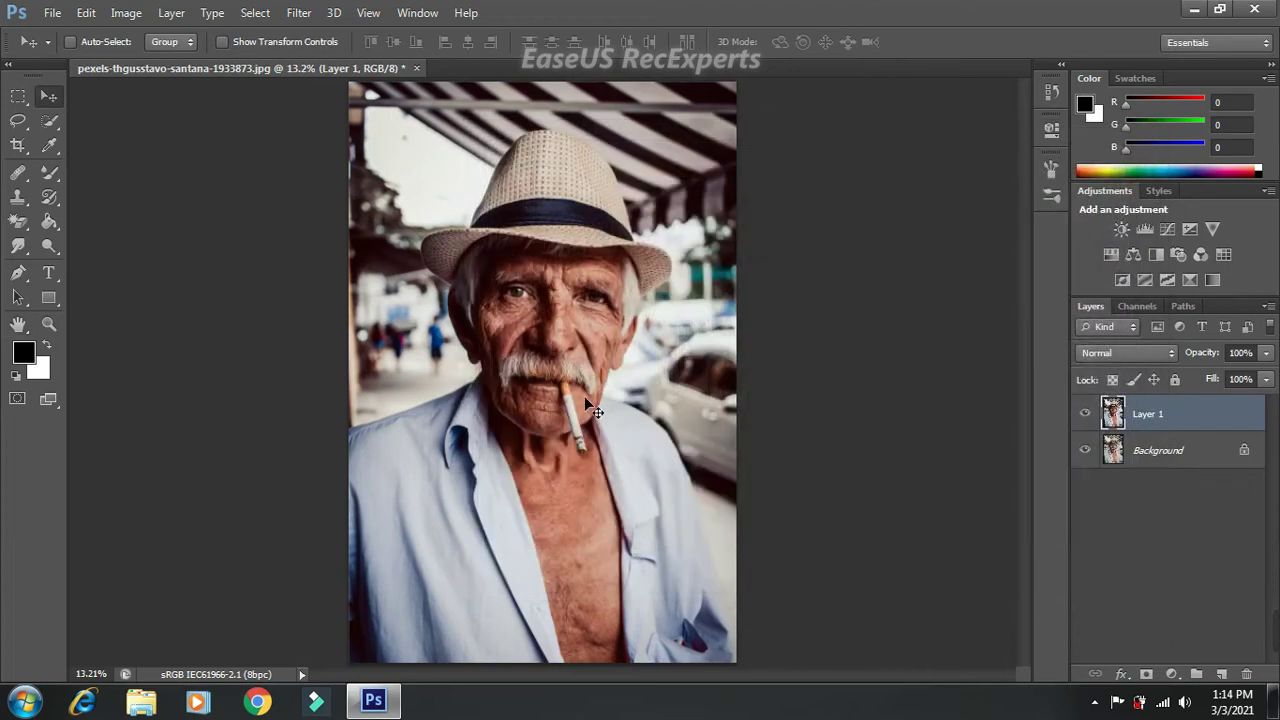
# - Apply the Filter Gallery's Distort > Diffuse Glow (Graininess 1, Glow 4, Clear 18) to the portrait
pyautogui.click(299, 12)
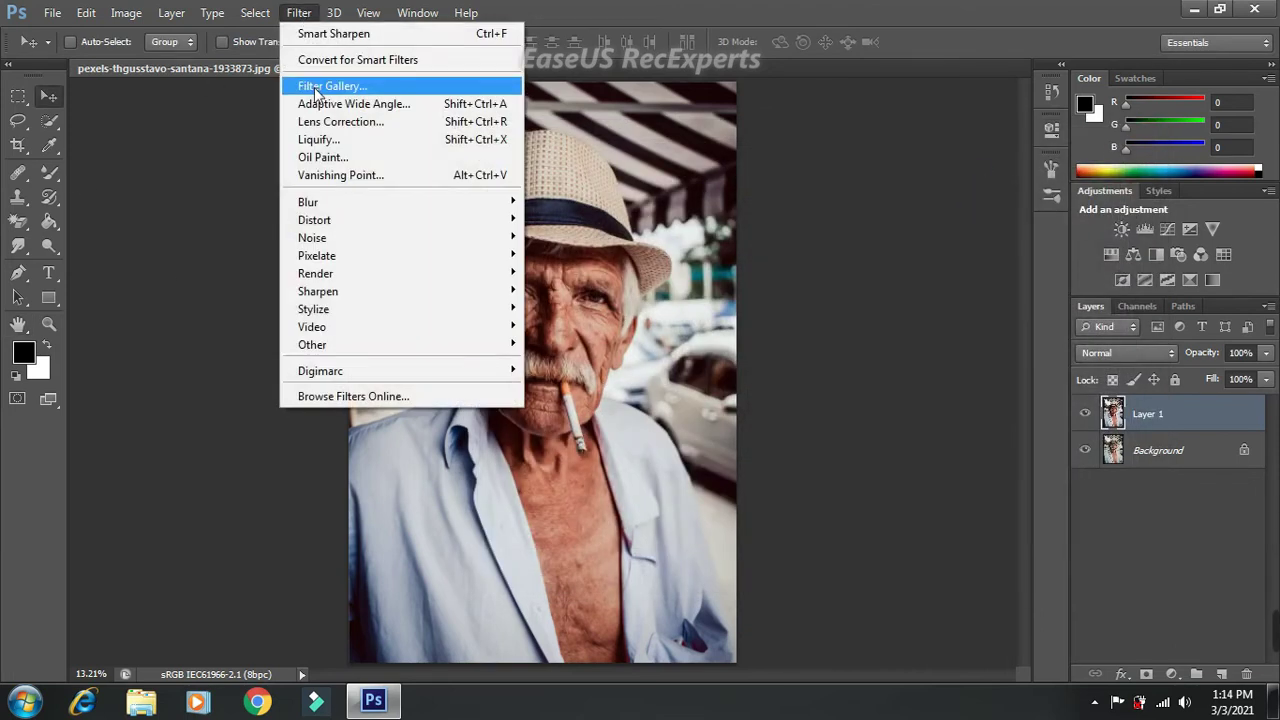
pyautogui.click(435, 102)
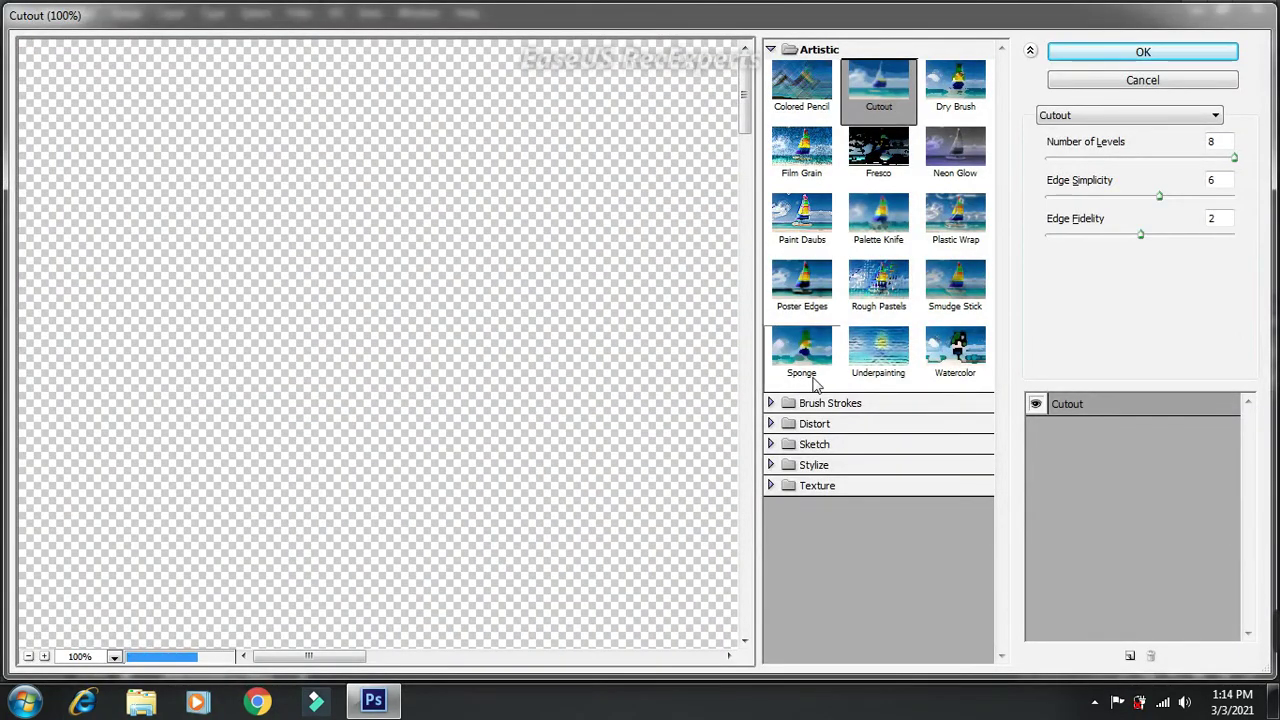
pyautogui.click(826, 426)
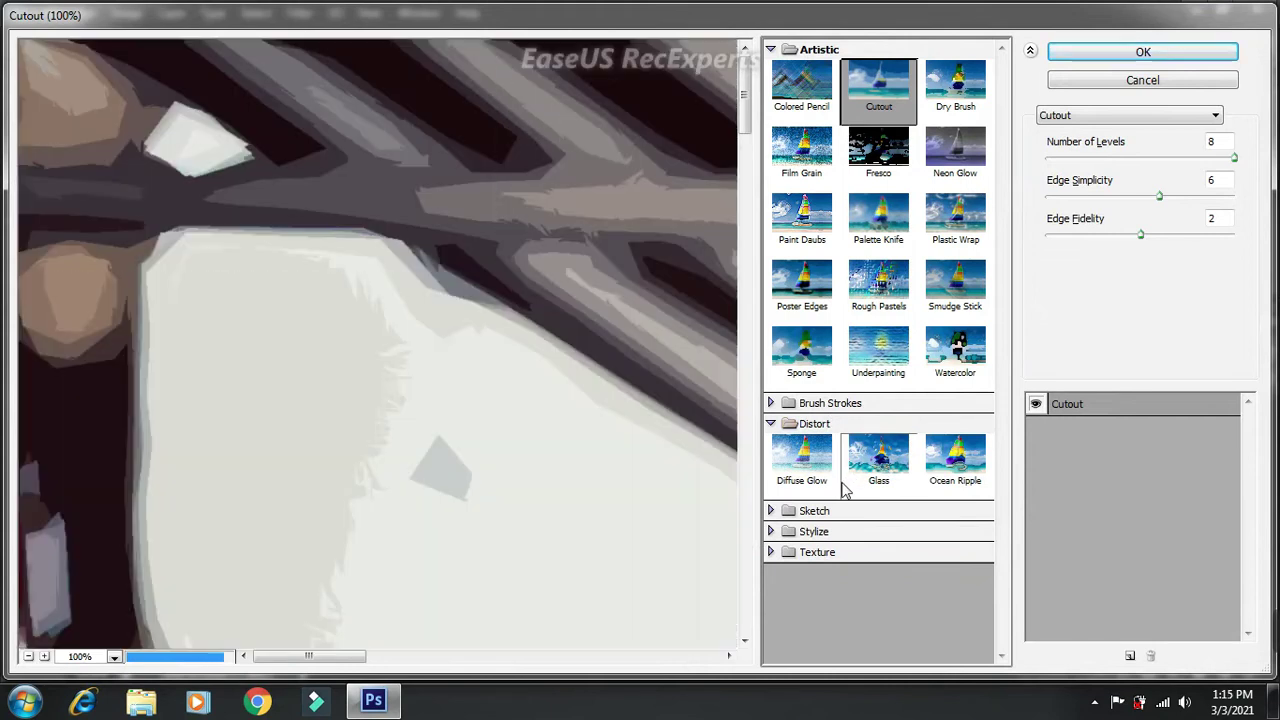
pyautogui.click(805, 470)
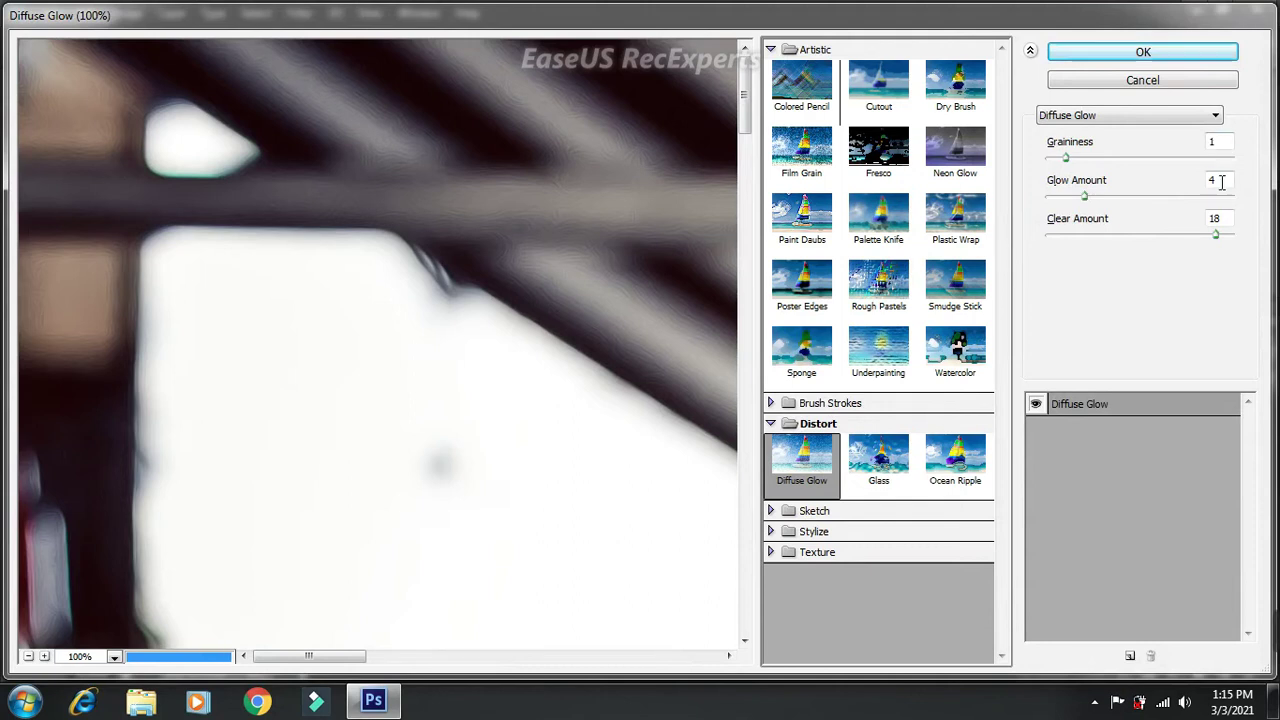
pyautogui.click(1130, 57)
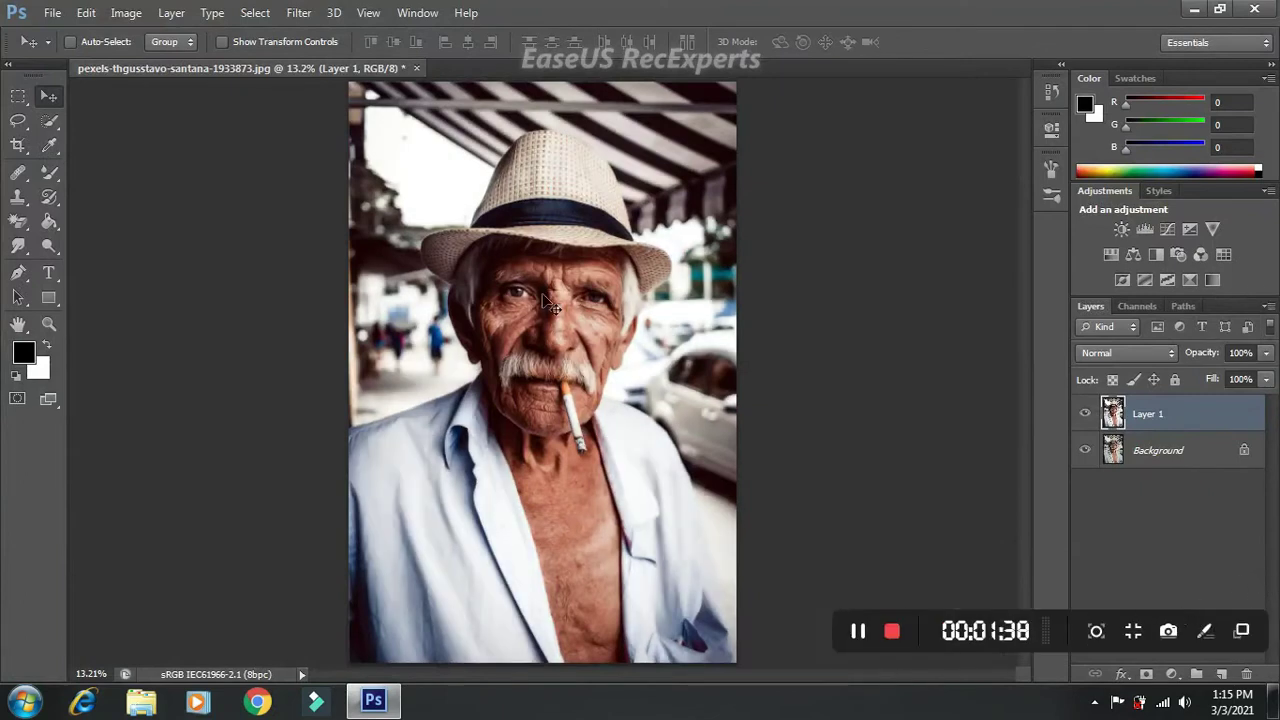
# - Rename Layer 1 to 'soft copy'
pyautogui.scroll(3, 557, 316)
pyautogui.scroll(-1, 562, 325)
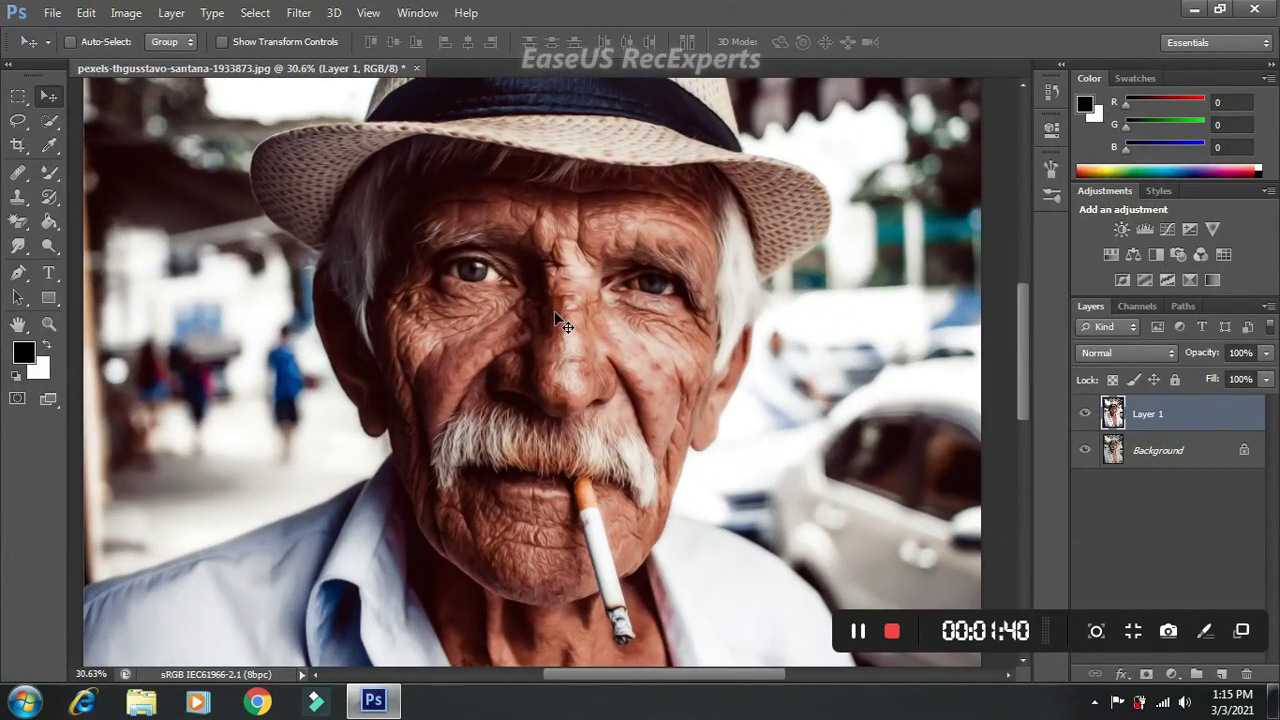
pyautogui.scroll(-1, 562, 325)
pyautogui.scroll(-1, 562, 325)
pyautogui.scroll(-1, 562, 325)
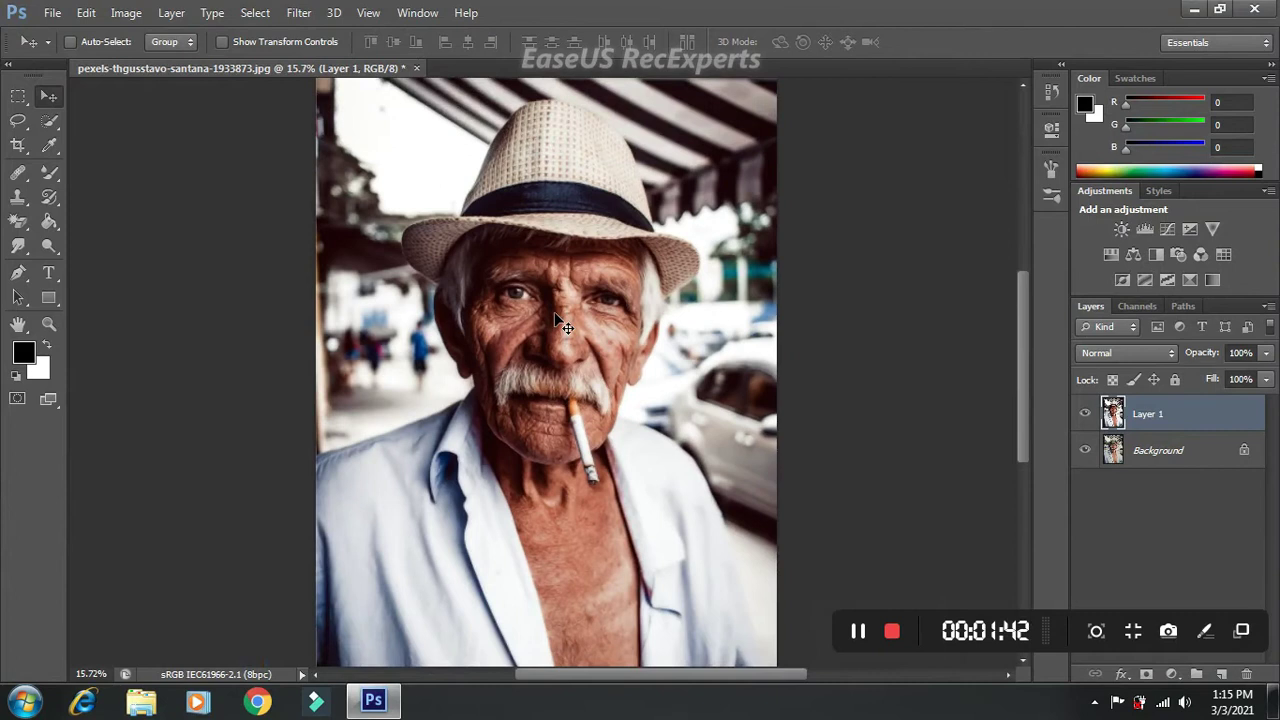
pyautogui.doubleClick(1153, 415)
pyautogui.write('sc')
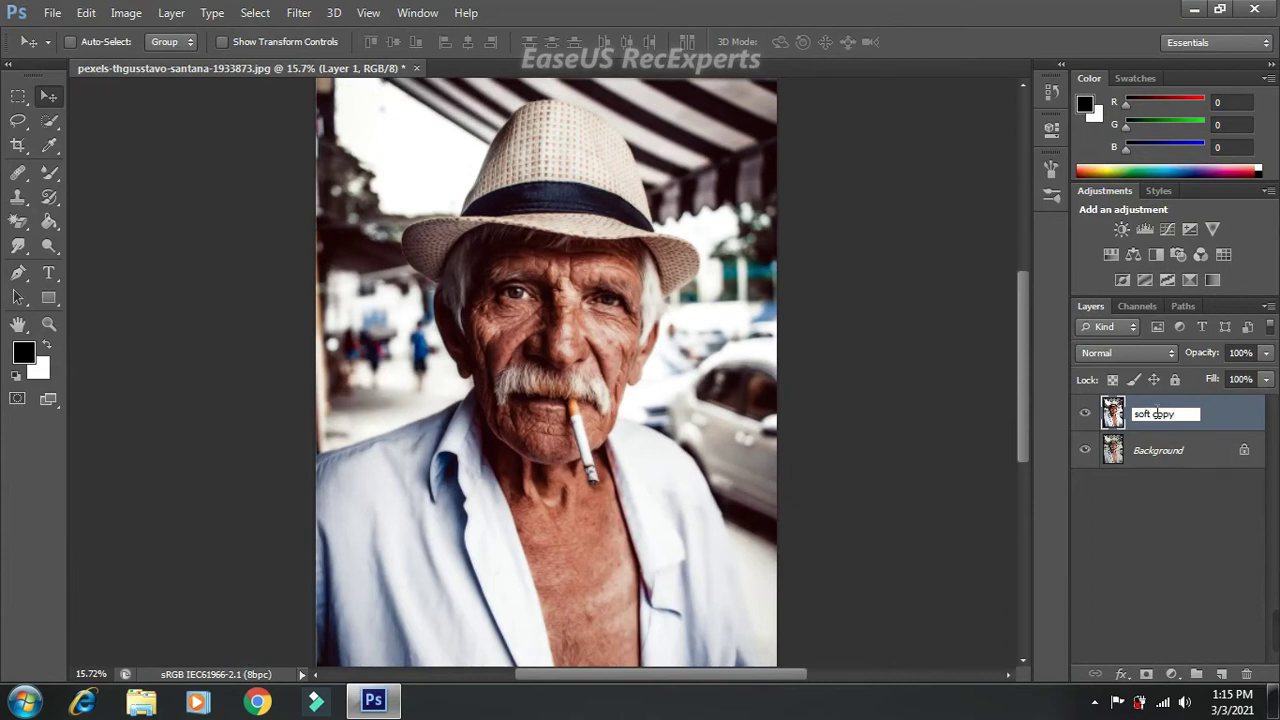
pyautogui.press('Return')
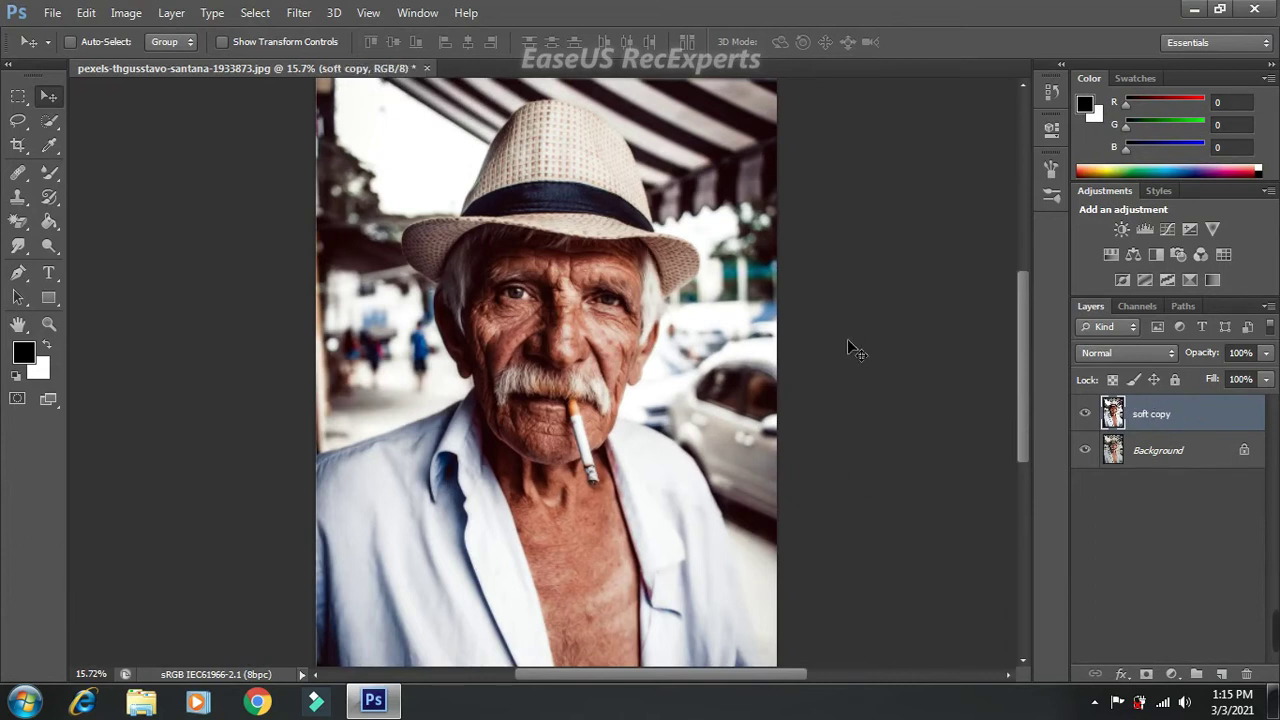
# - Duplicate the soft copy layer with Ctrl+J and name the copy 'sharp'
pyautogui.hotkey('ctrl', 'j')
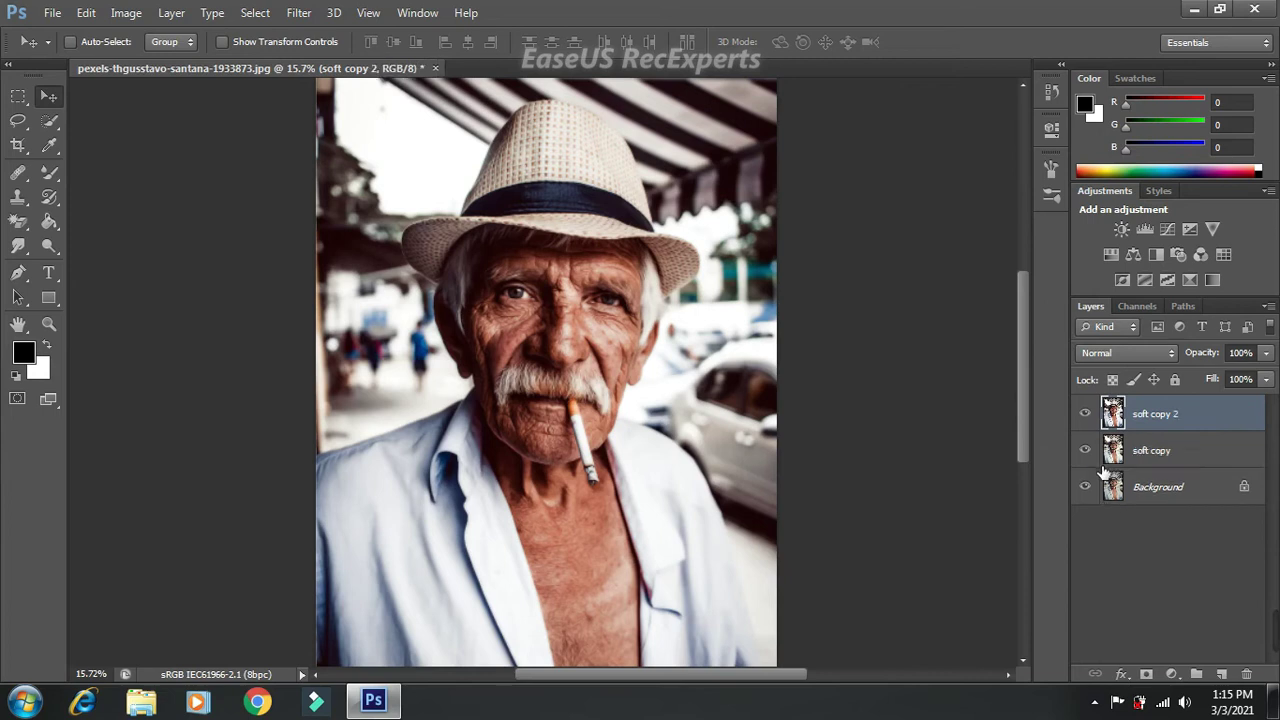
pyautogui.doubleClick(1175, 415)
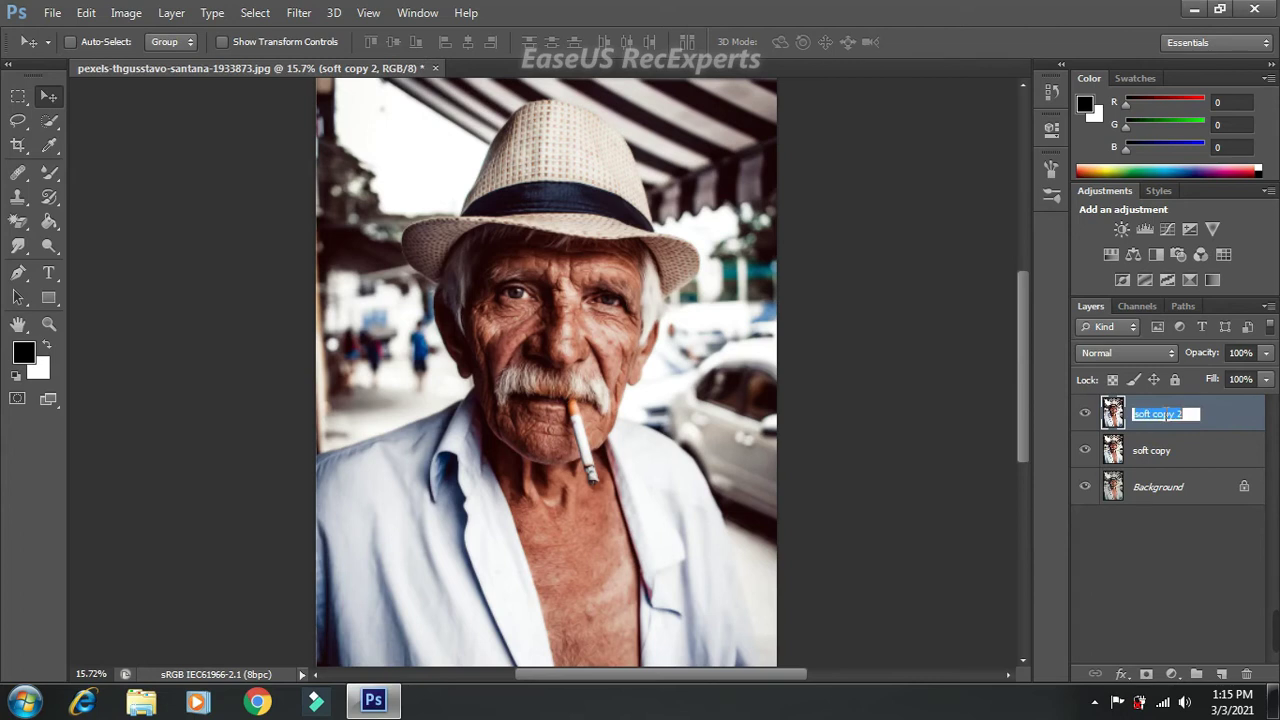
pyautogui.write('sharp')
pyautogui.press('Return')
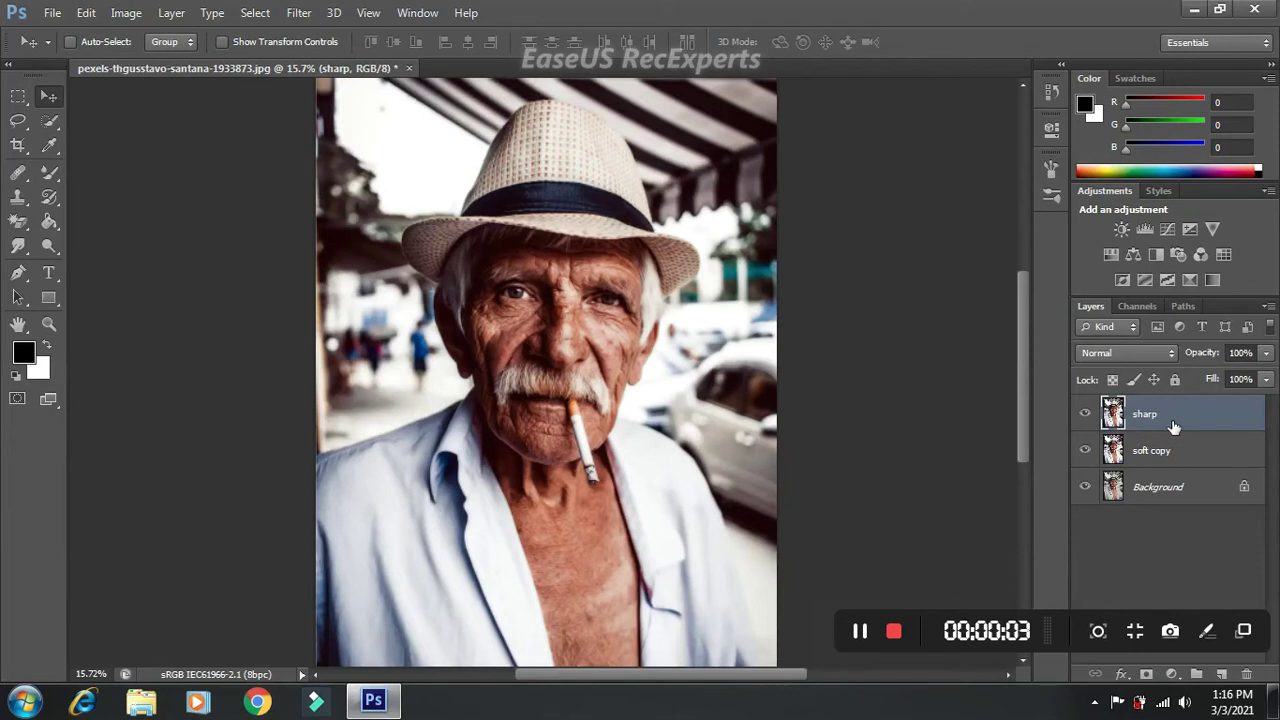
# - Apply Smart Sharpen to the sharp layer at 50% amount and 1.0 px radius
pyautogui.click(299, 13)
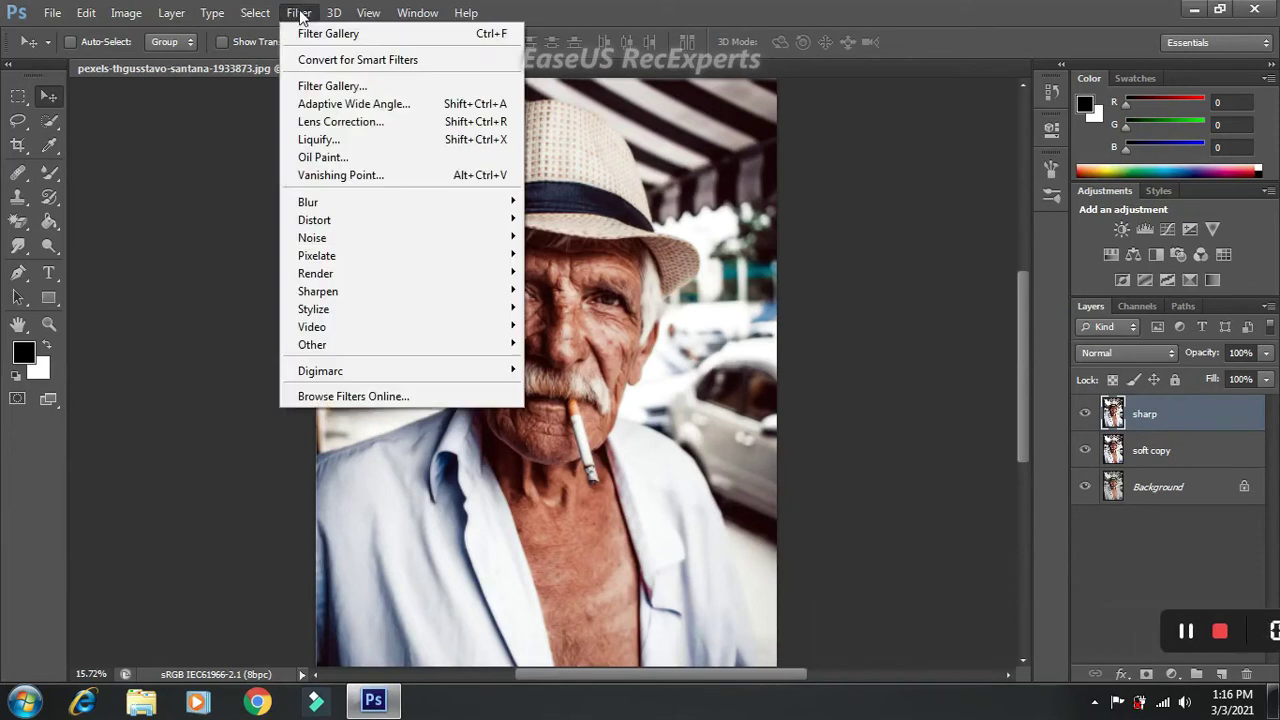
pyautogui.moveTo(318, 291)
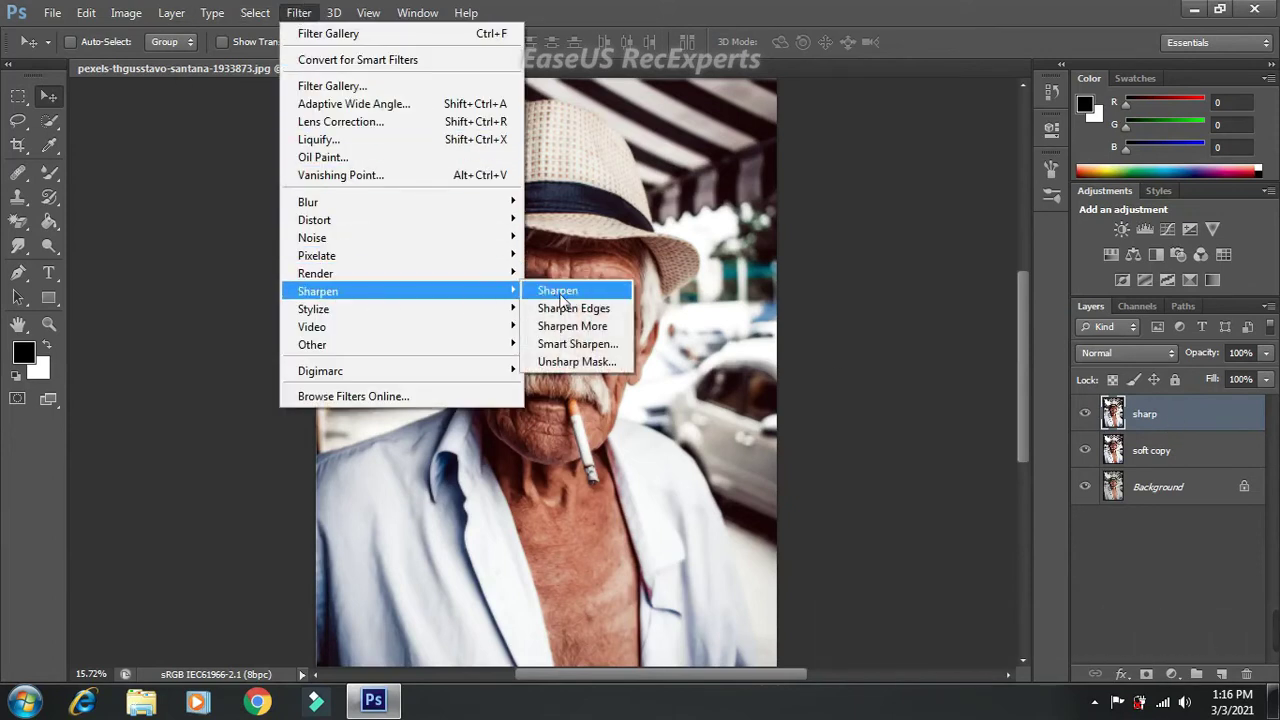
pyautogui.click(578, 344)
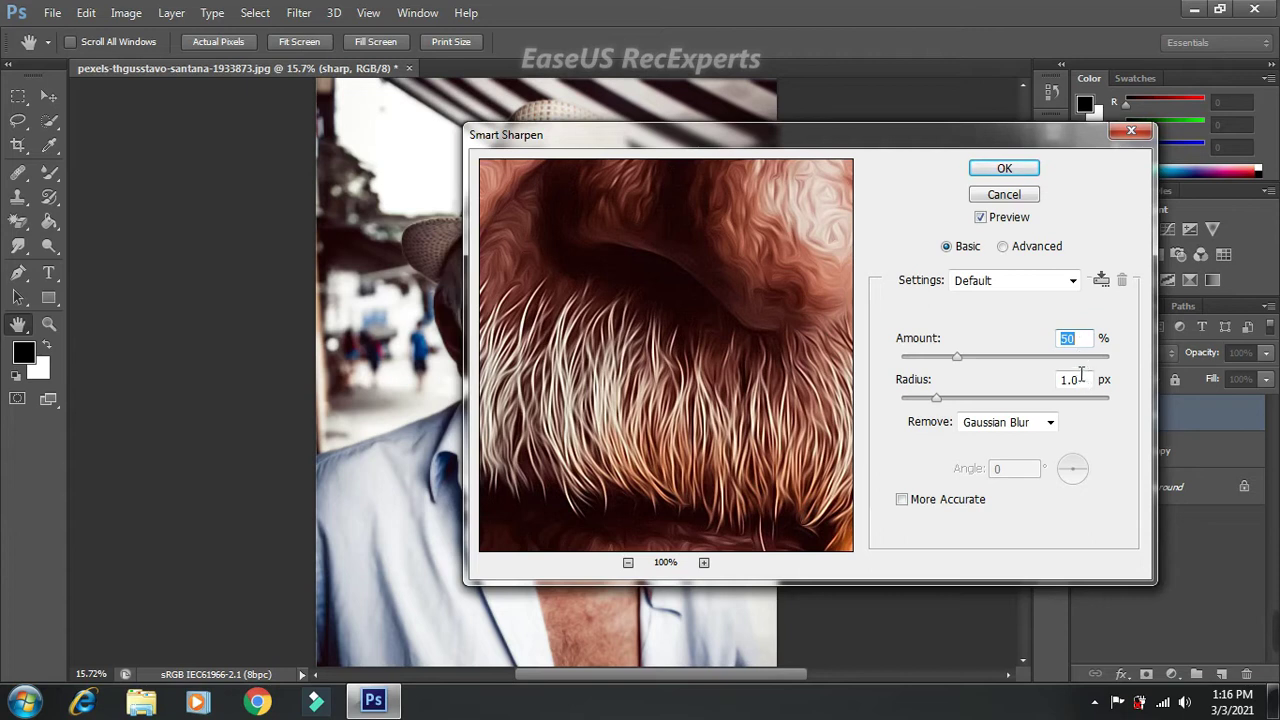
pyautogui.click(992, 168)
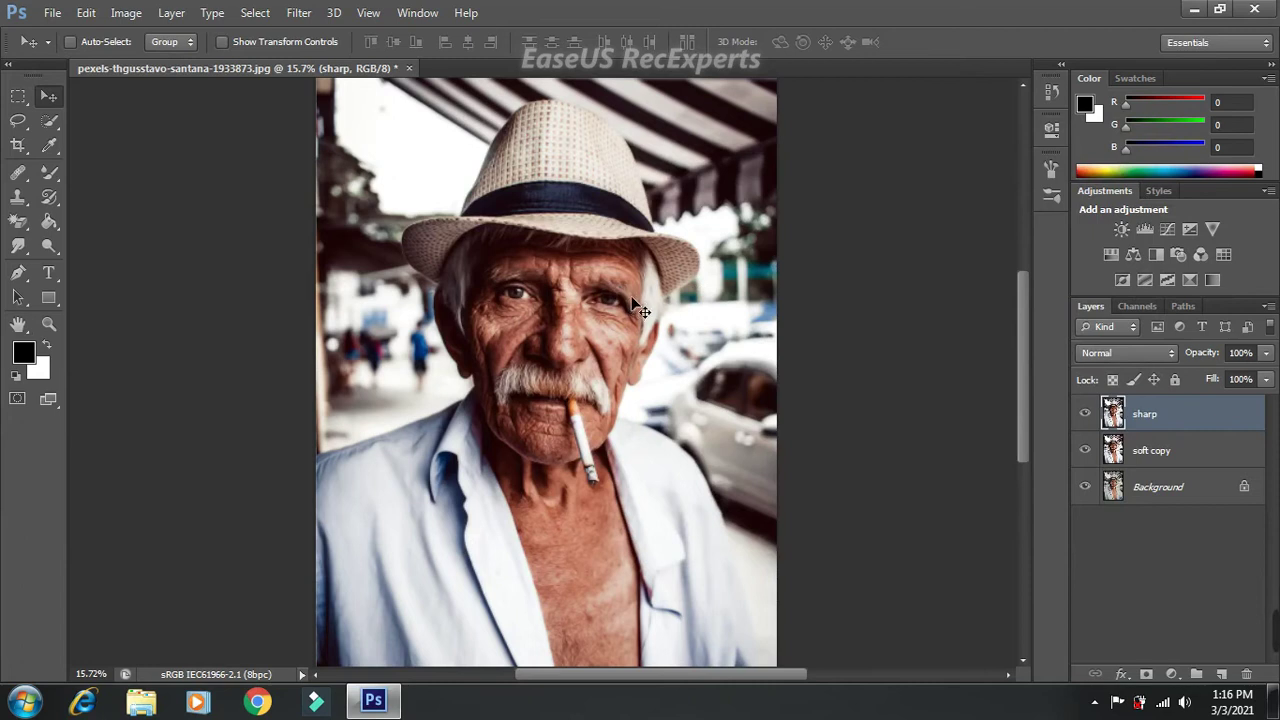
pyautogui.click(292, 13)
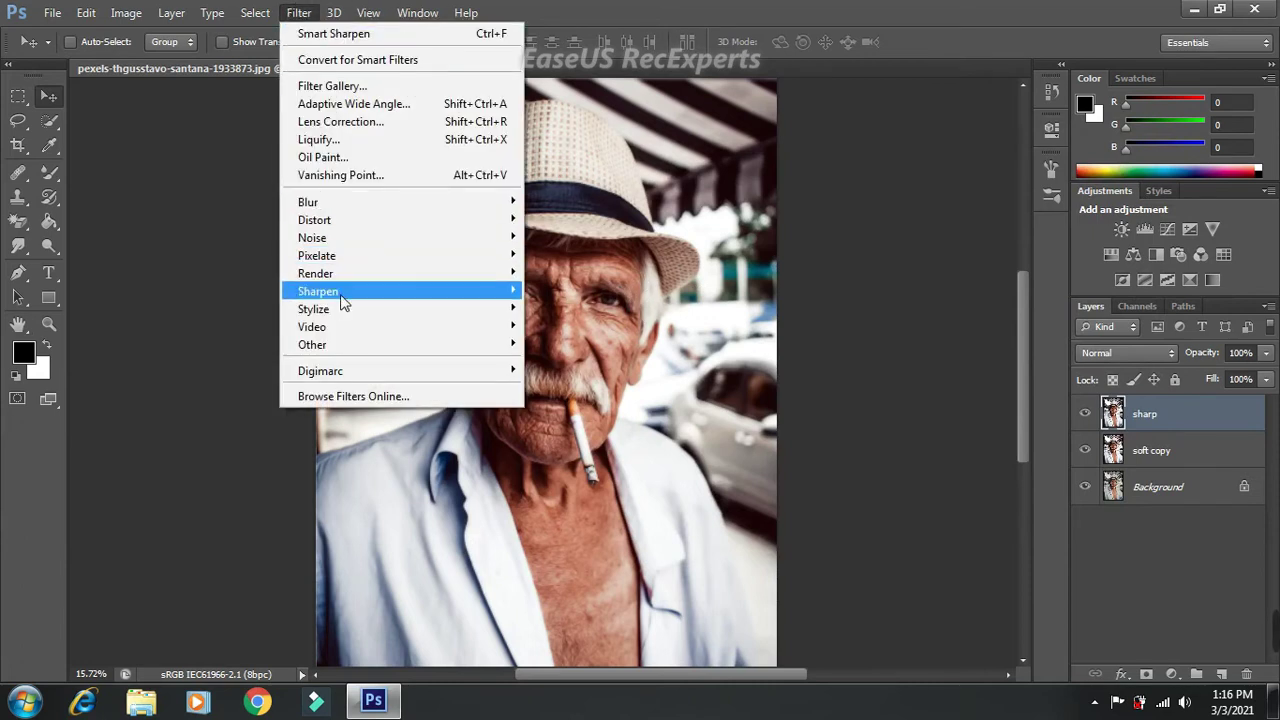
pyautogui.moveTo(318, 291)
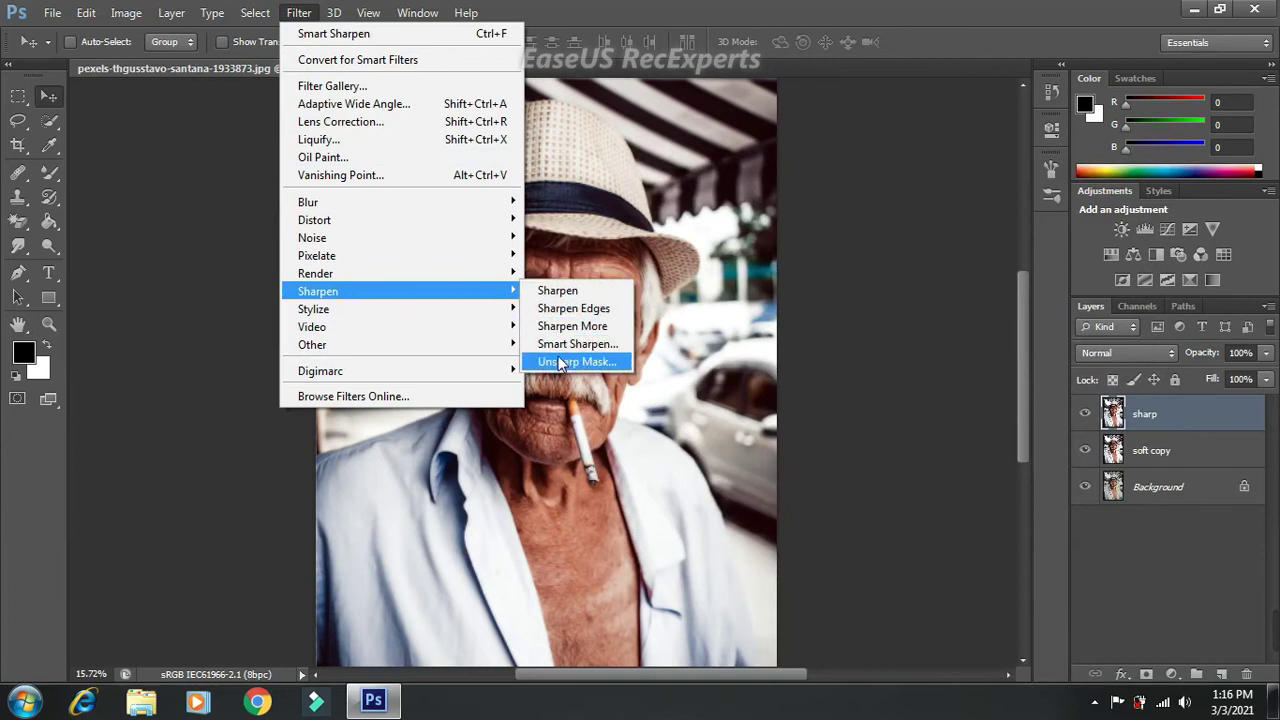
# - Apply Unsharp Mask to the sharp layer with Amount 40%, Radius 4.5 px, Threshold 0
pyautogui.click(563, 362)
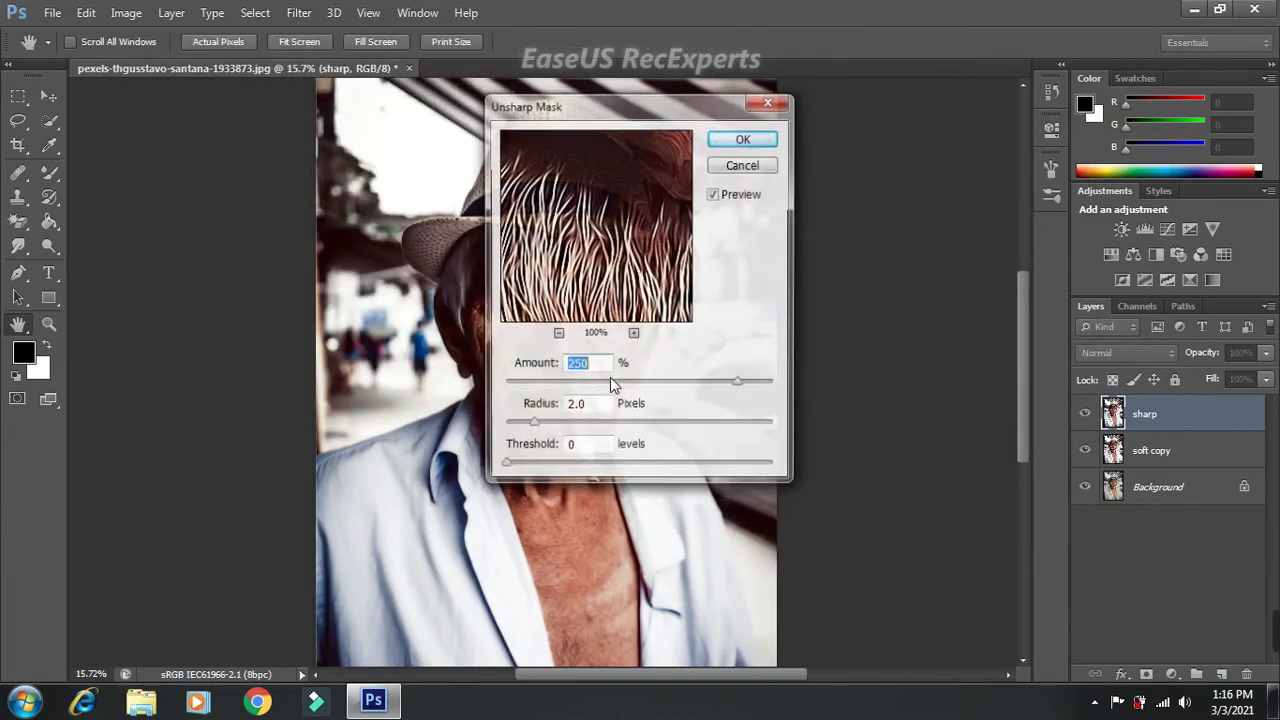
pyautogui.write('4')
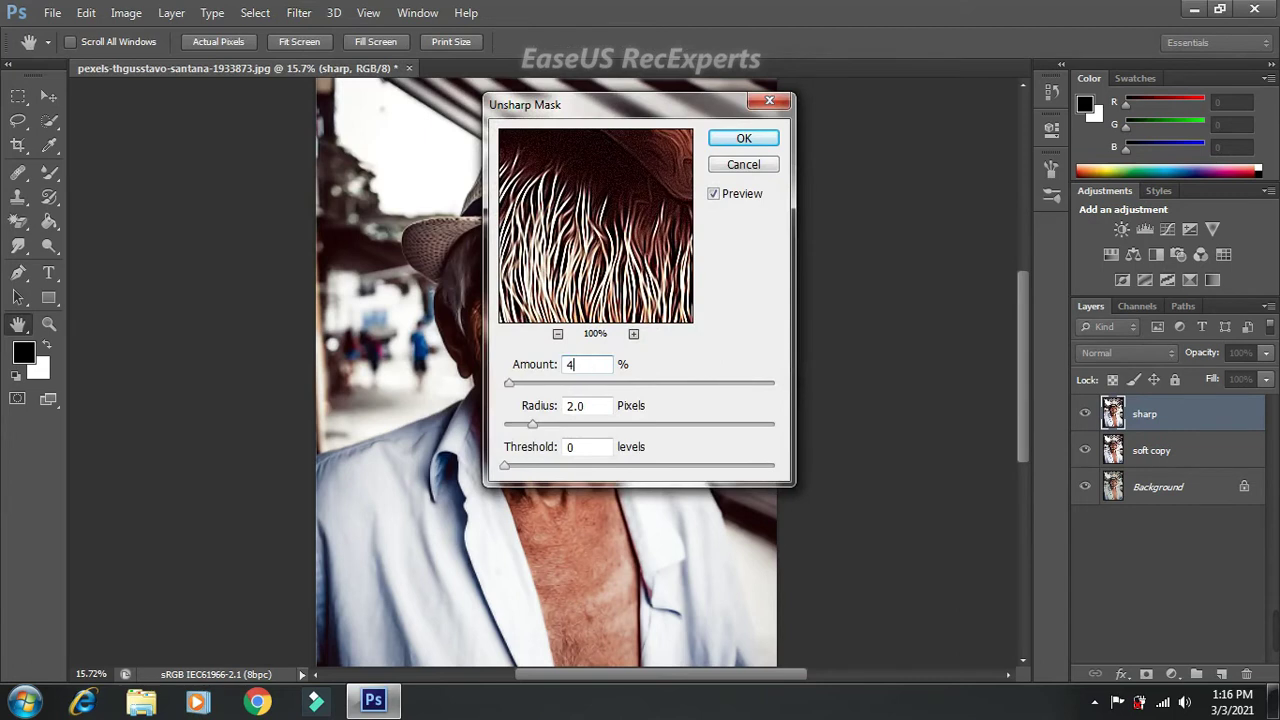
pyautogui.write('0')
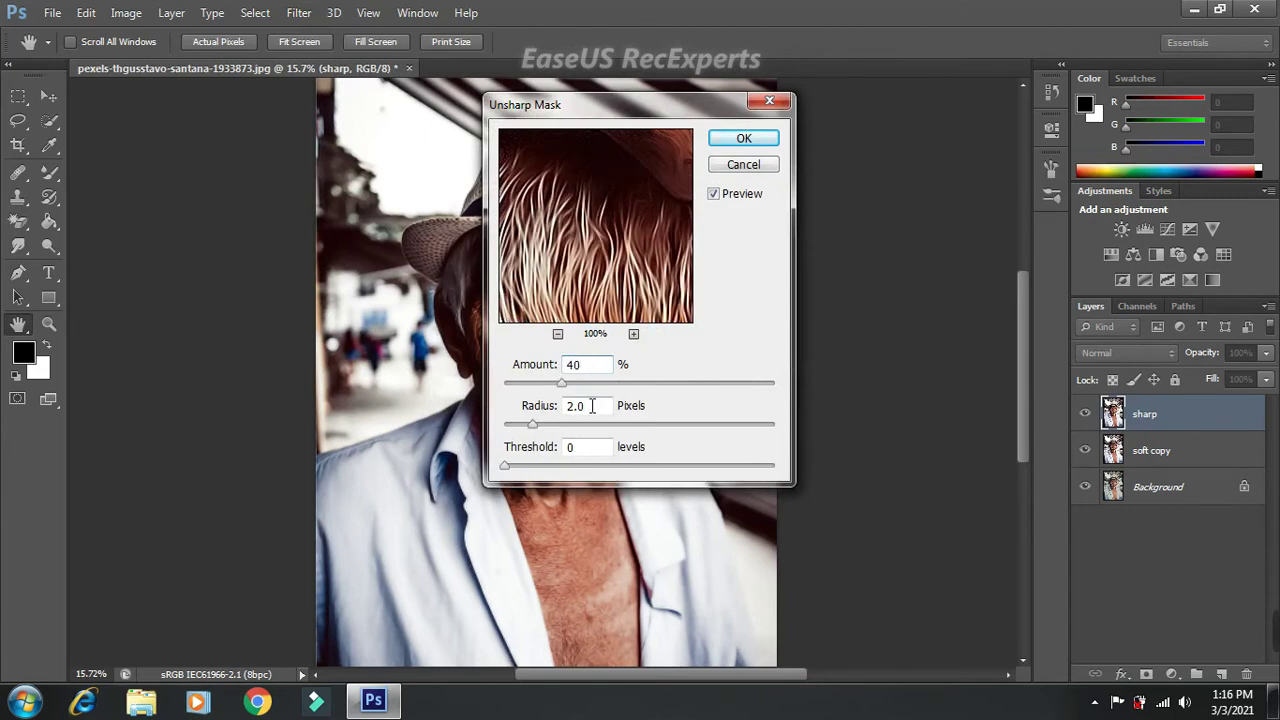
pyautogui.moveTo(592, 406); pyautogui.dragTo(563, 404)
pyautogui.write('4.')
pyautogui.write('5')
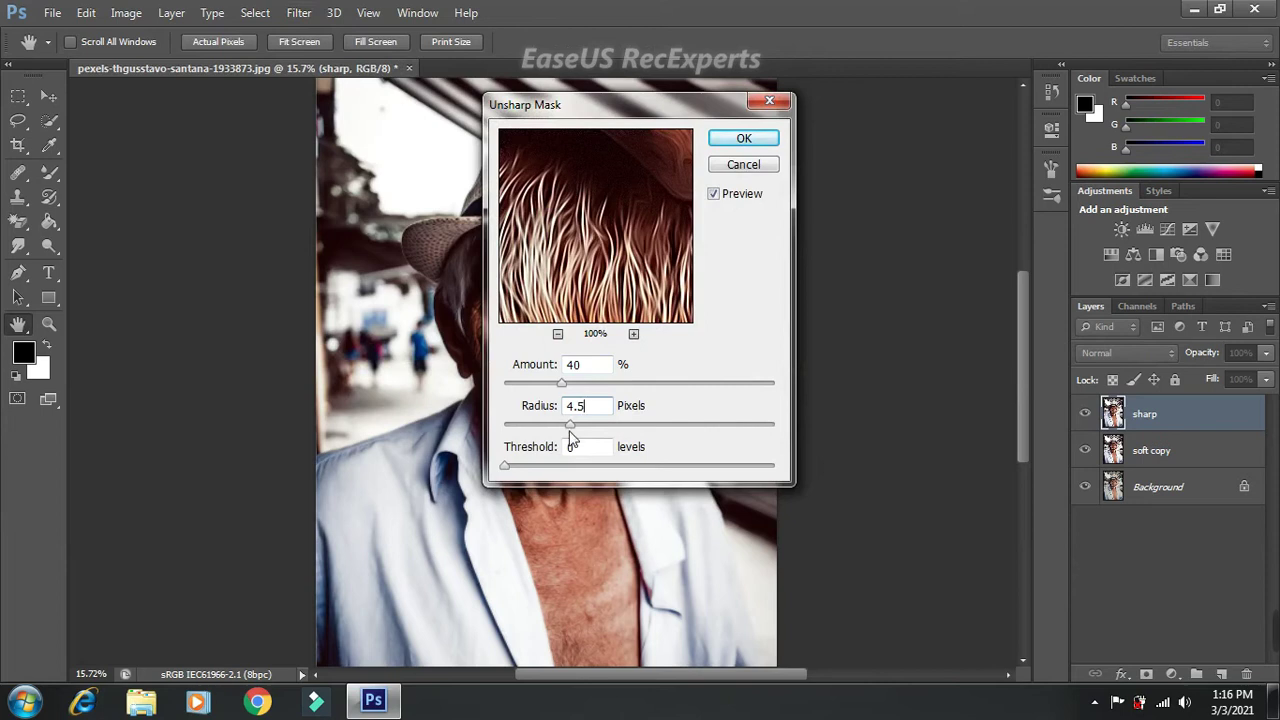
pyautogui.click(745, 139)
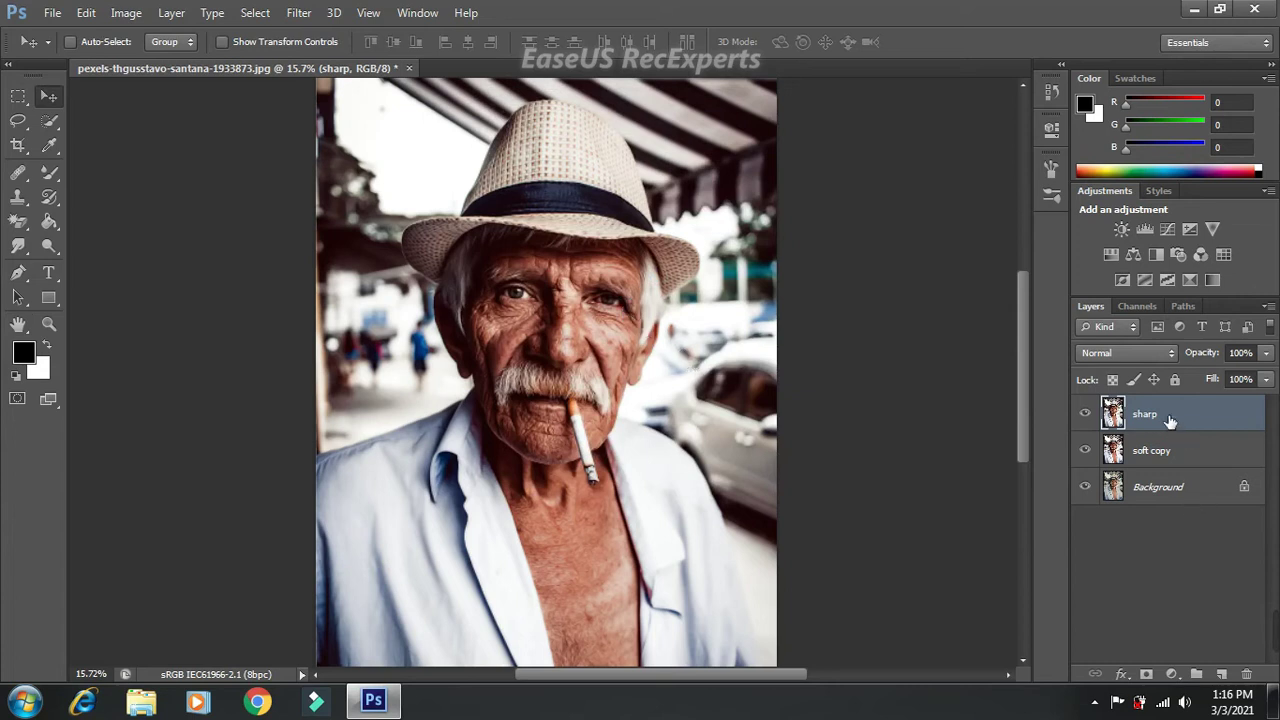
# - Duplicate the sharp layer with Ctrl+J and name the copy 'high pass'
pyautogui.hotkey('ctrl', 'j')
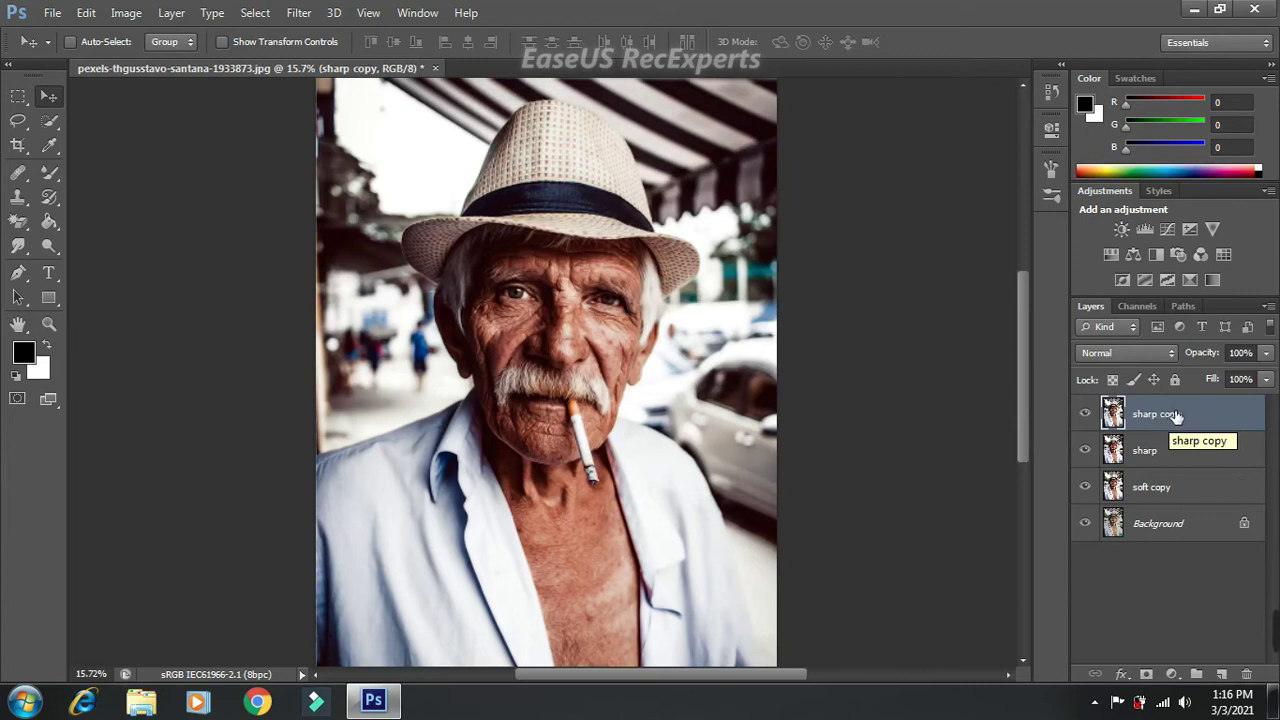
pyautogui.doubleClick(1155, 414)
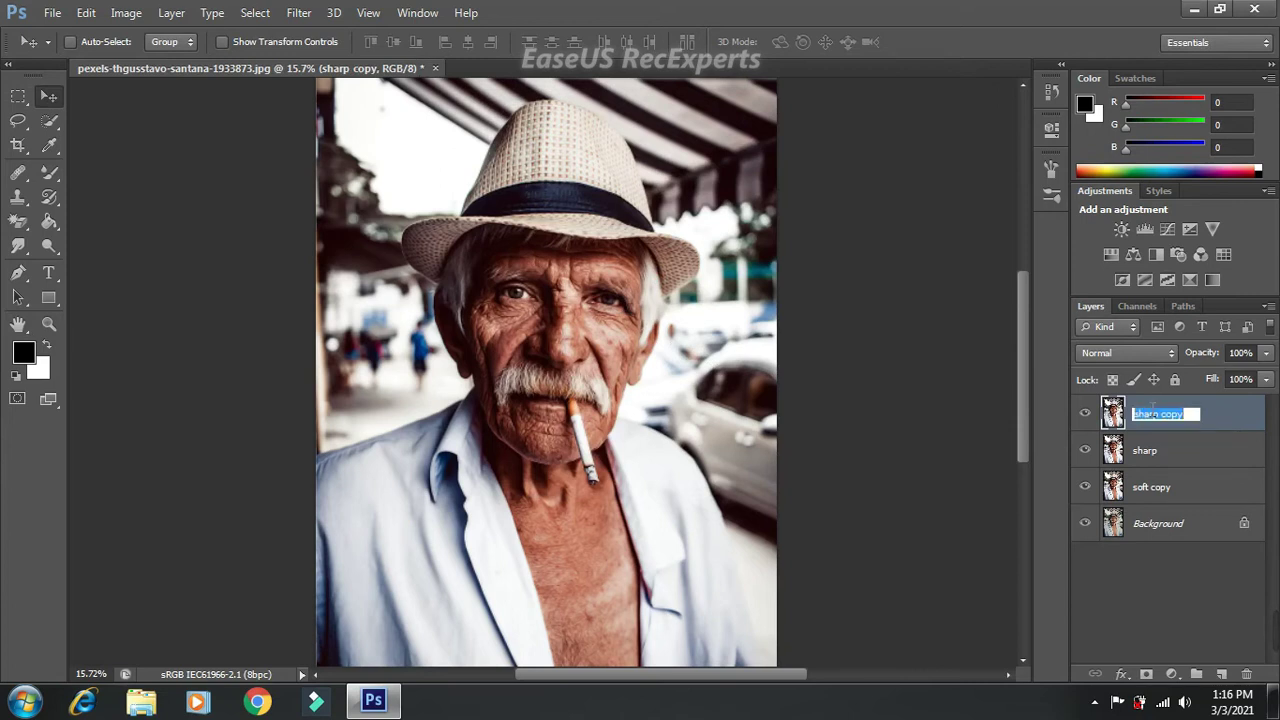
pyautogui.write('high pass')
pyautogui.press('Return')
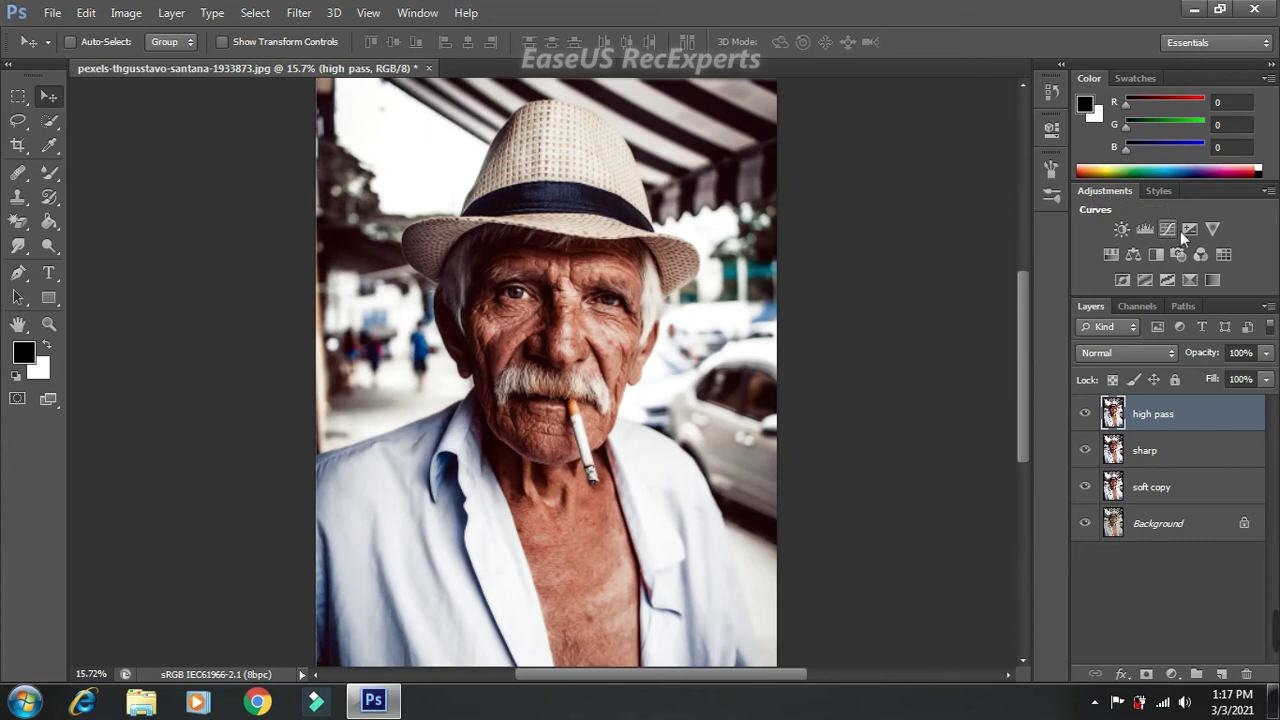
# - Set the high pass layer's blend mode to Overlay
pyautogui.click(1163, 351)
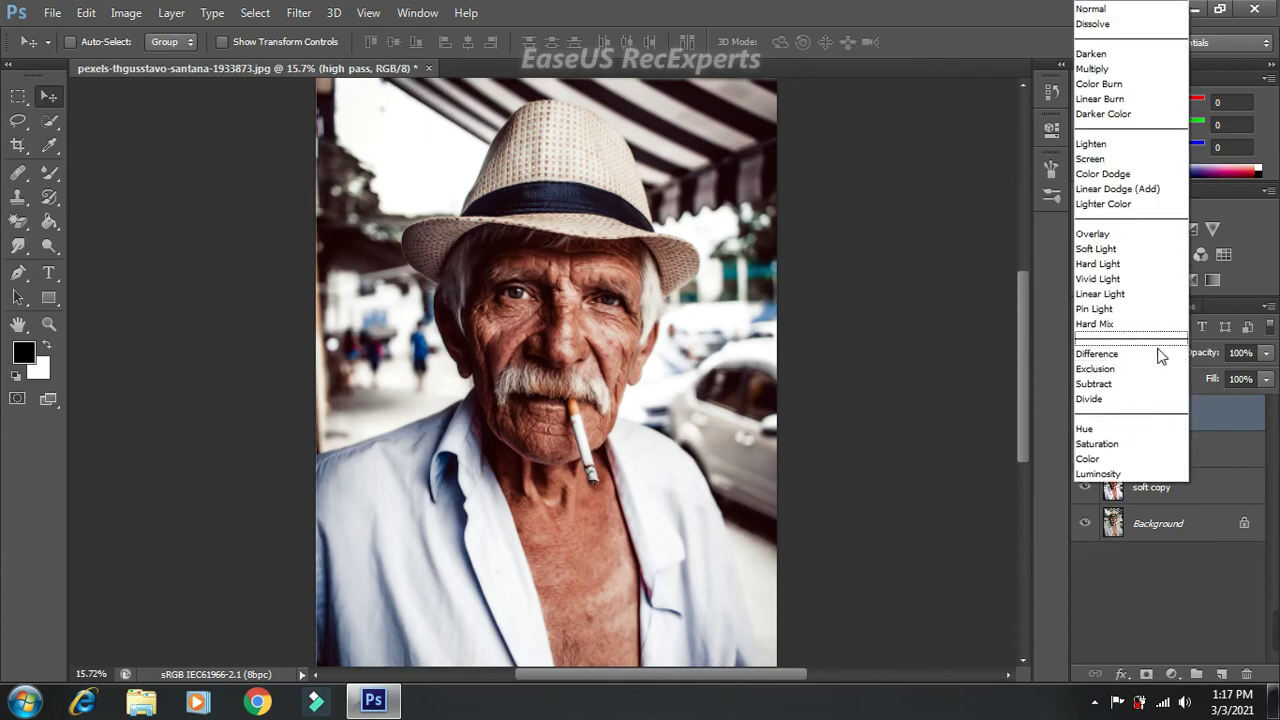
pyautogui.click(1104, 234)
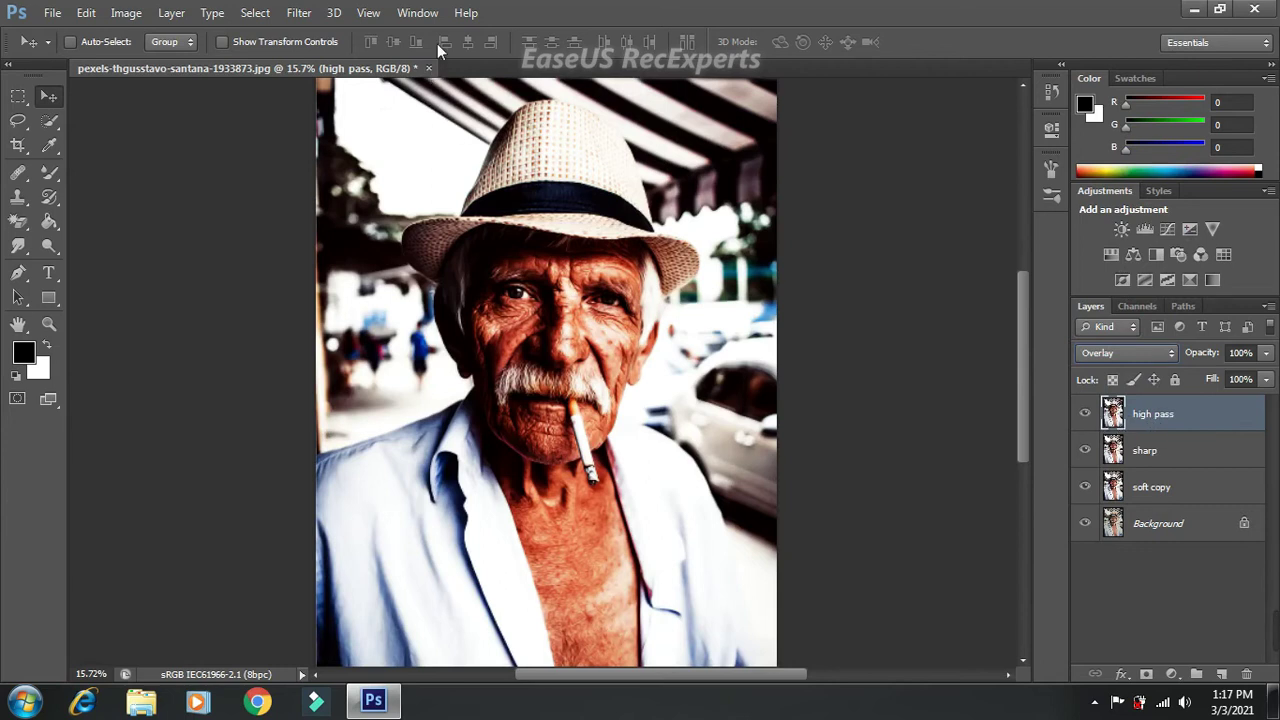
pyautogui.click(315, 14)
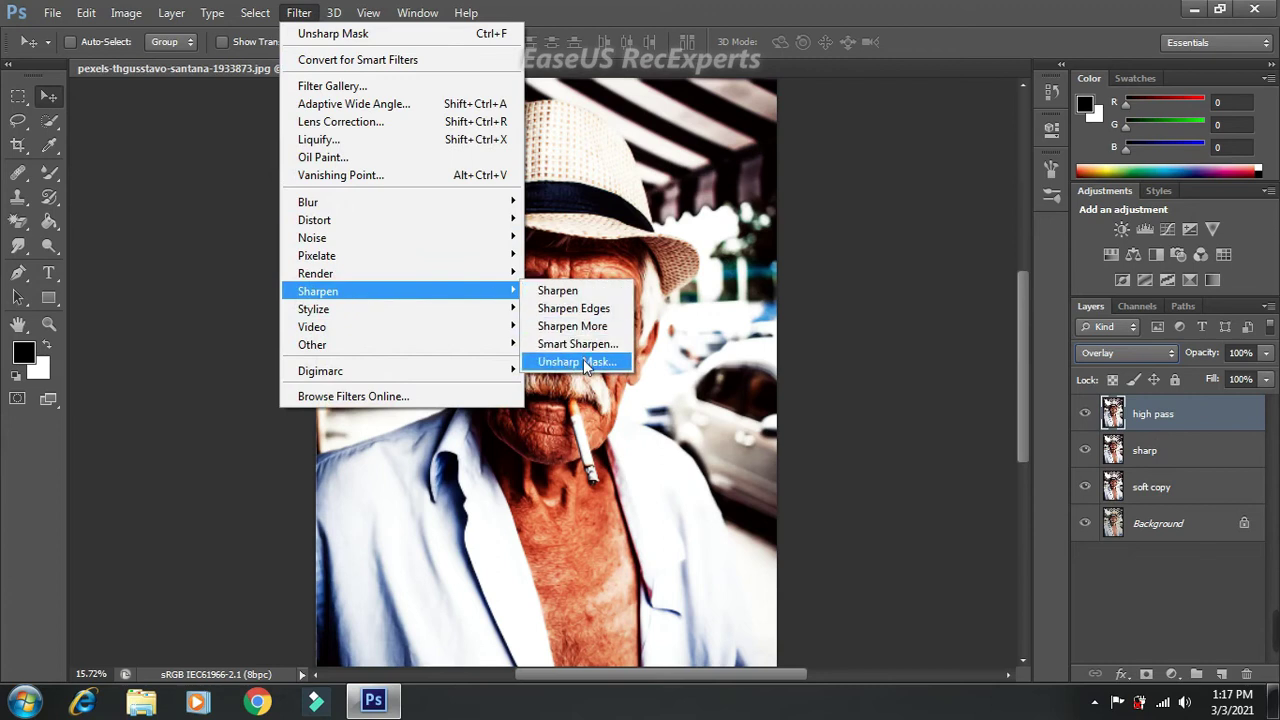
pyautogui.moveTo(400, 344)
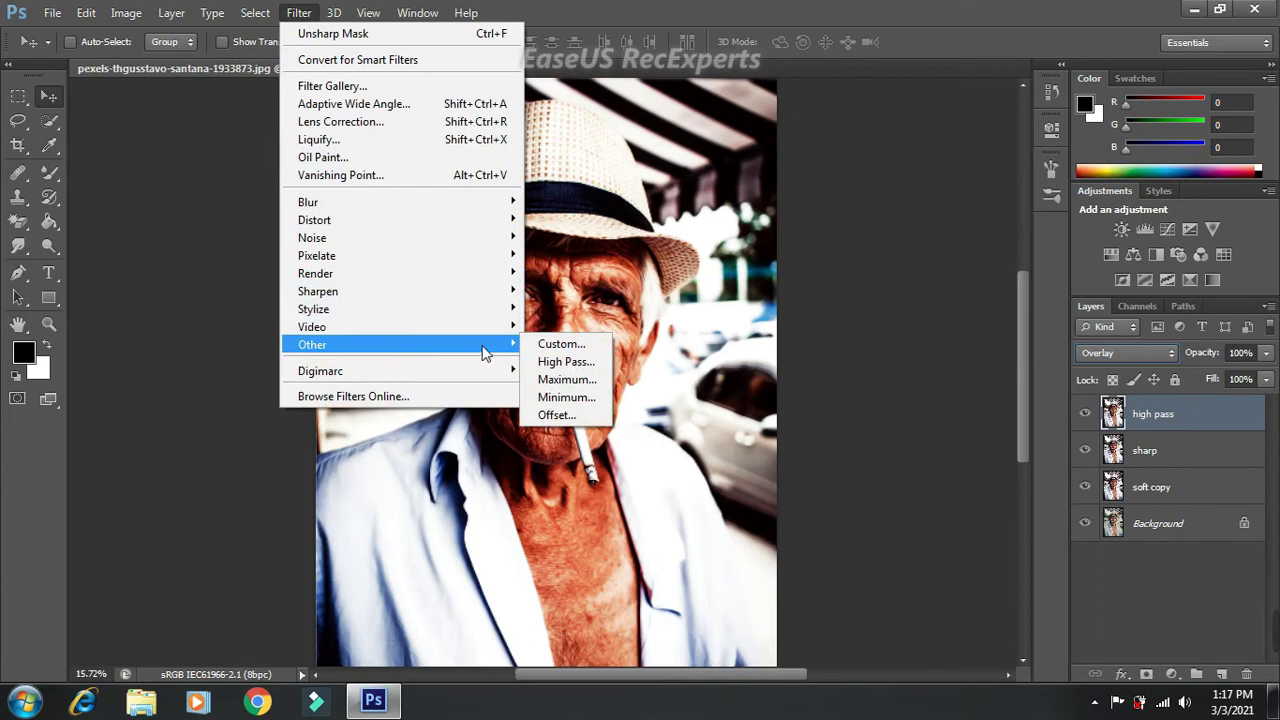
# - Apply a High Pass filter with 1.5-pixel radius to the high pass layer
pyautogui.click(563, 362)
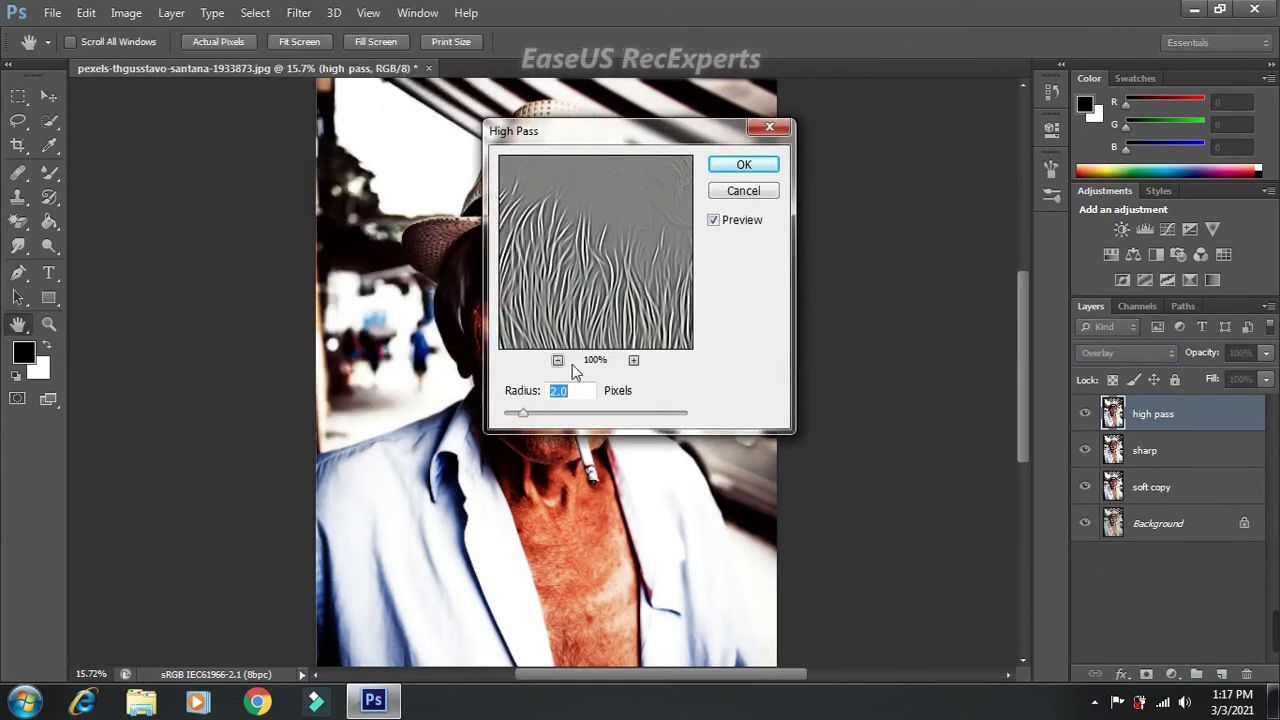
pyautogui.write('1.5')
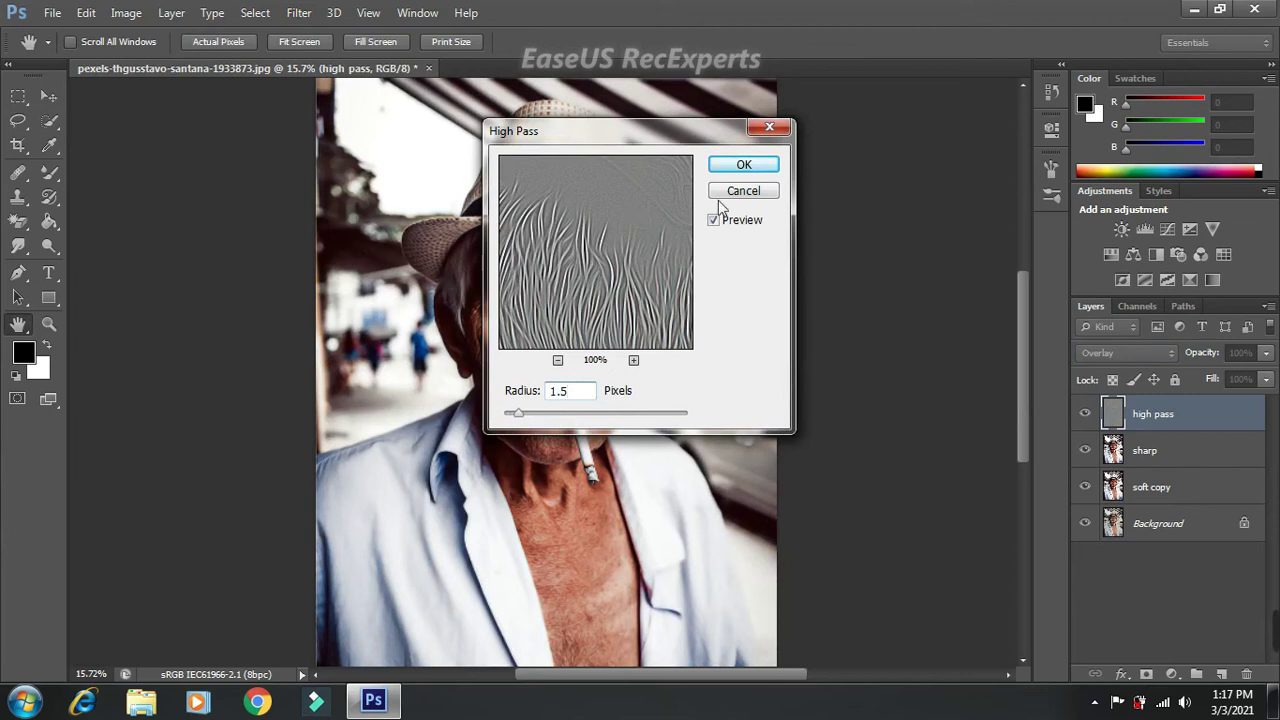
pyautogui.click(745, 170)
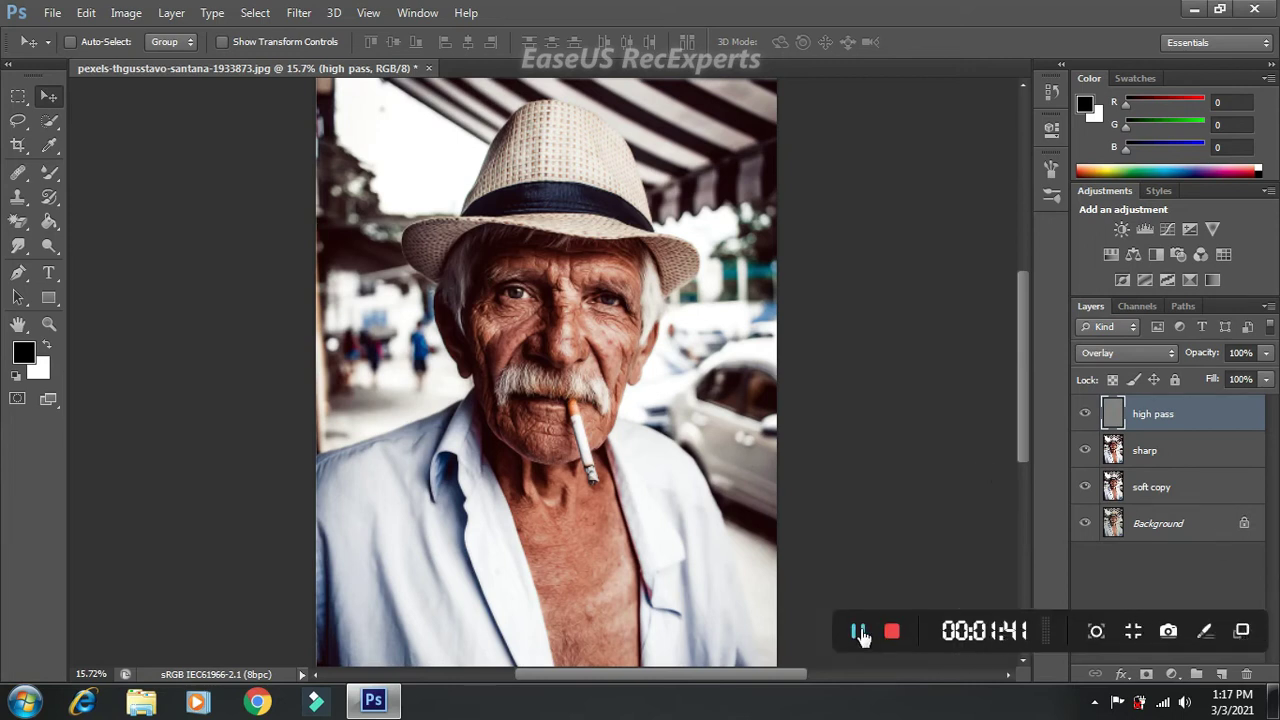
pyautogui.click(857, 632)
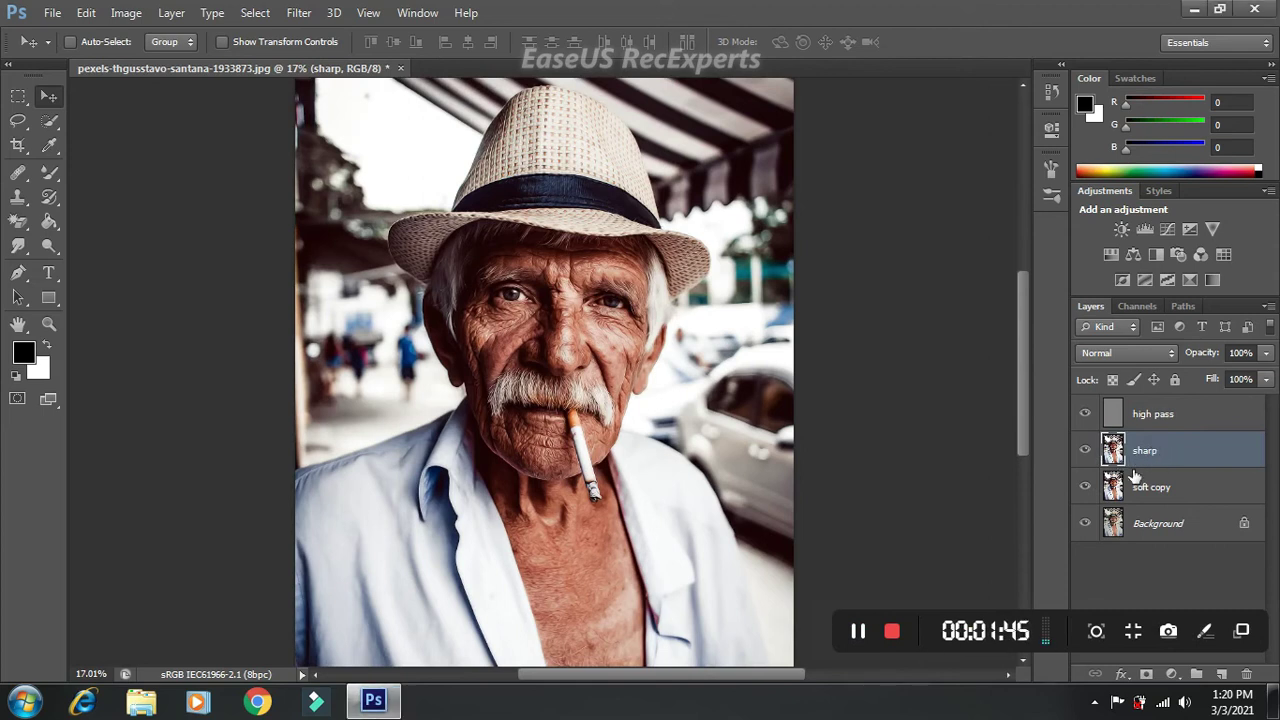
# - Duplicate the sharp layer as 'sharp copy' and desaturate it to black and white
pyautogui.hotkey('ctrl', 'j')
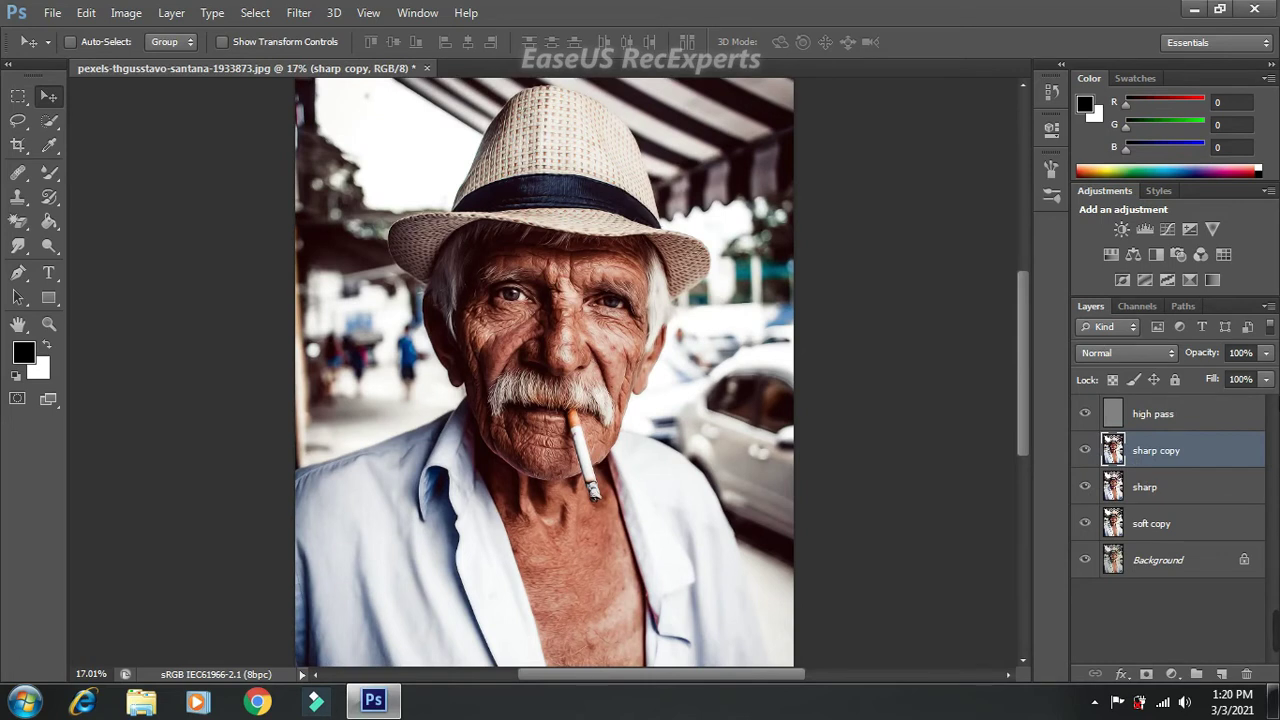
pyautogui.click(125, 18)
pyautogui.moveTo(154, 60)
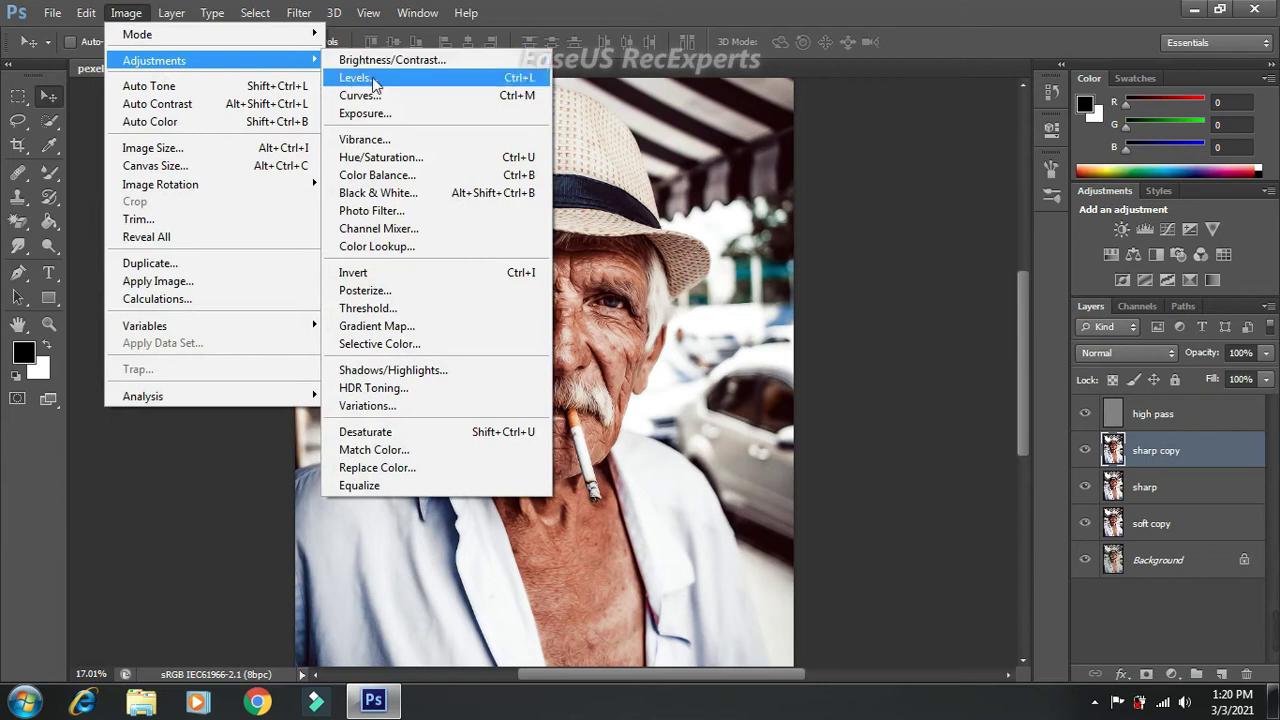
pyautogui.click(378, 438)
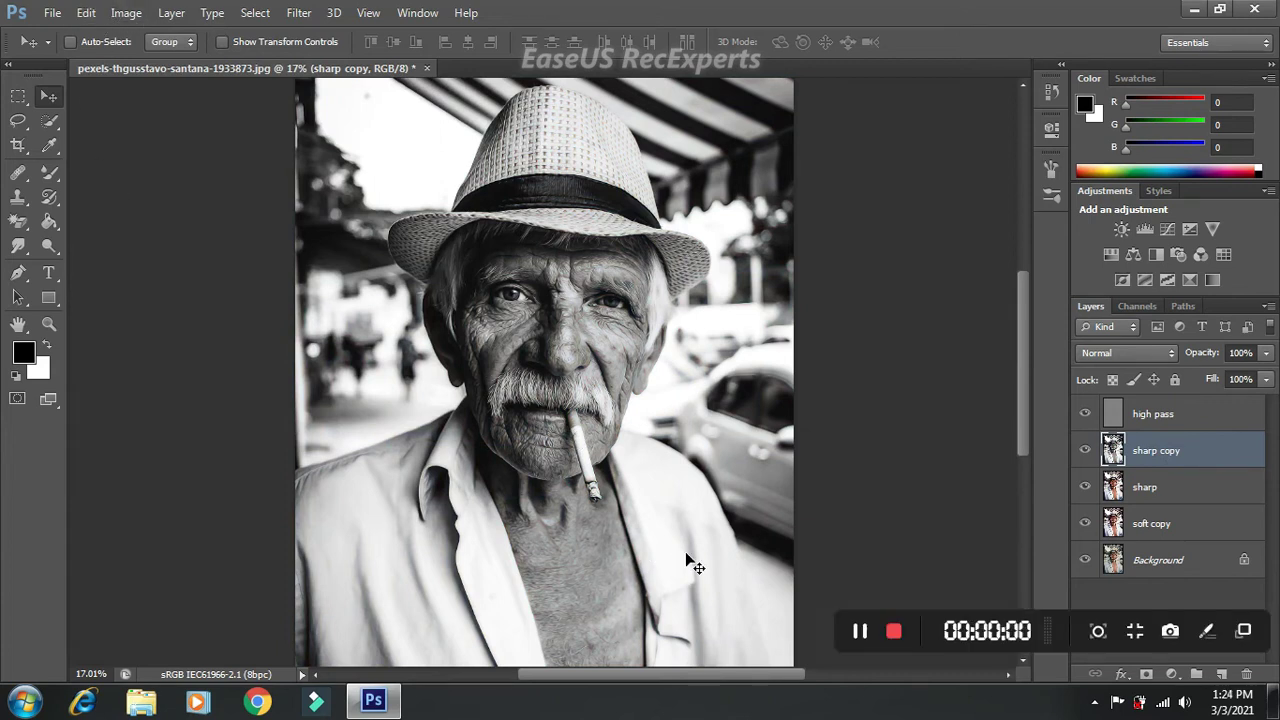
pyautogui.click(120, 14)
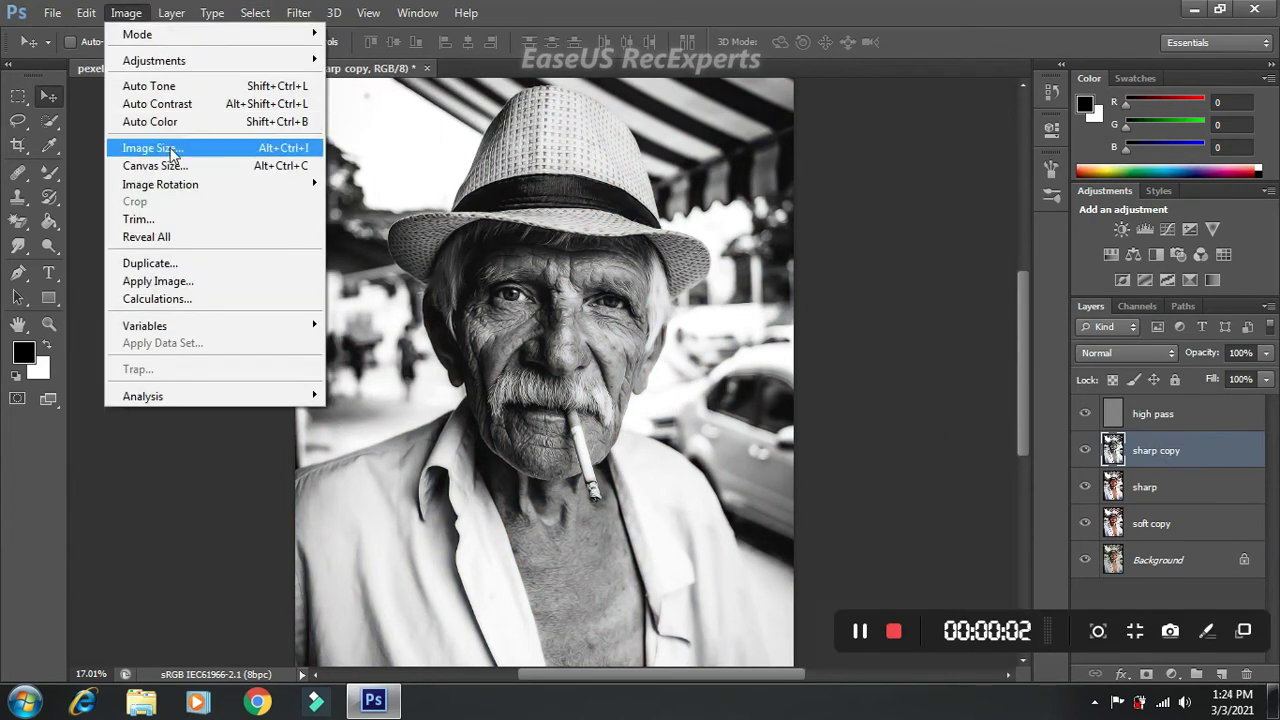
pyautogui.moveTo(154, 60)
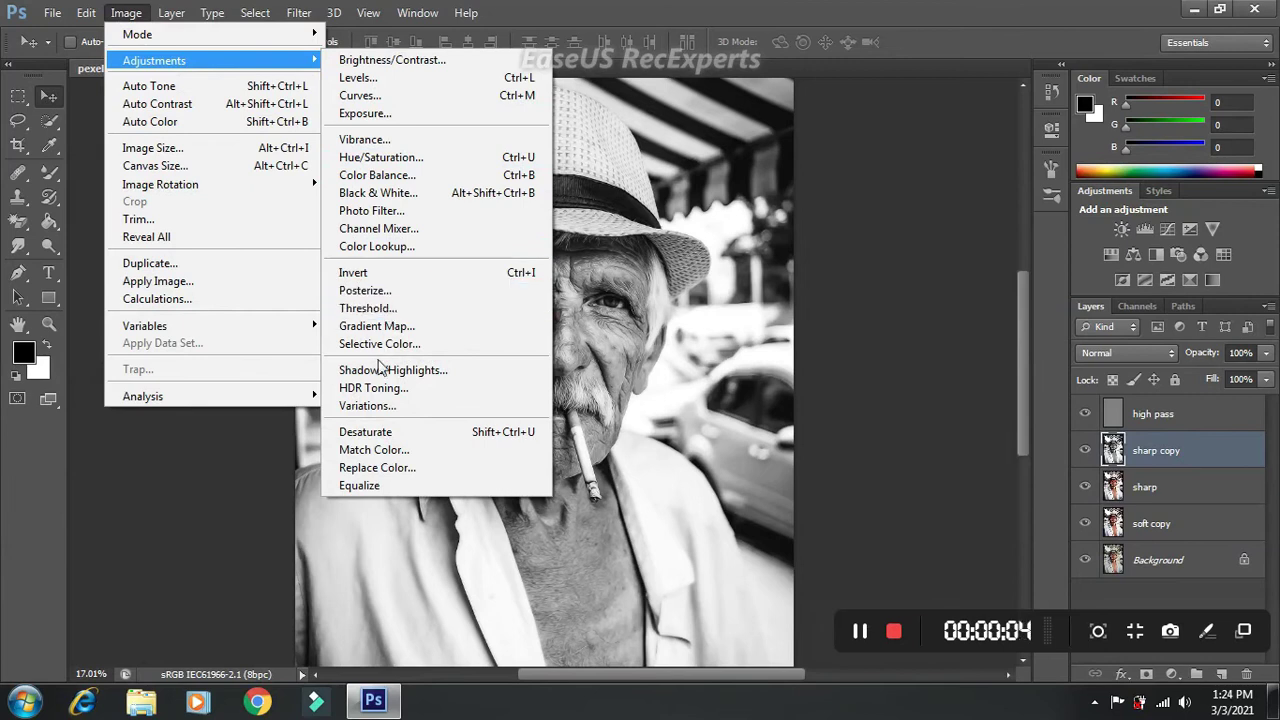
# - Invert the sharp copy layer and soften it with a 5-pixel Gaussian Blur
pyautogui.click(388, 280)
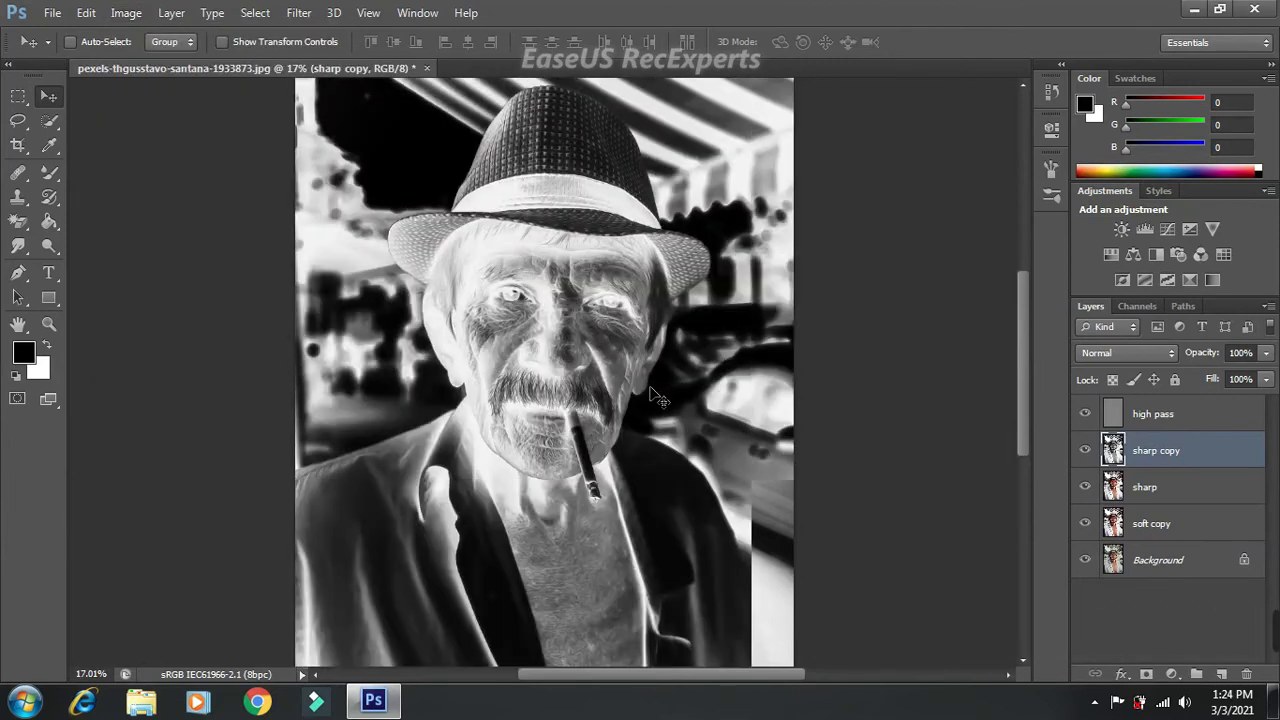
pyautogui.click(300, 13)
pyautogui.moveTo(308, 202)
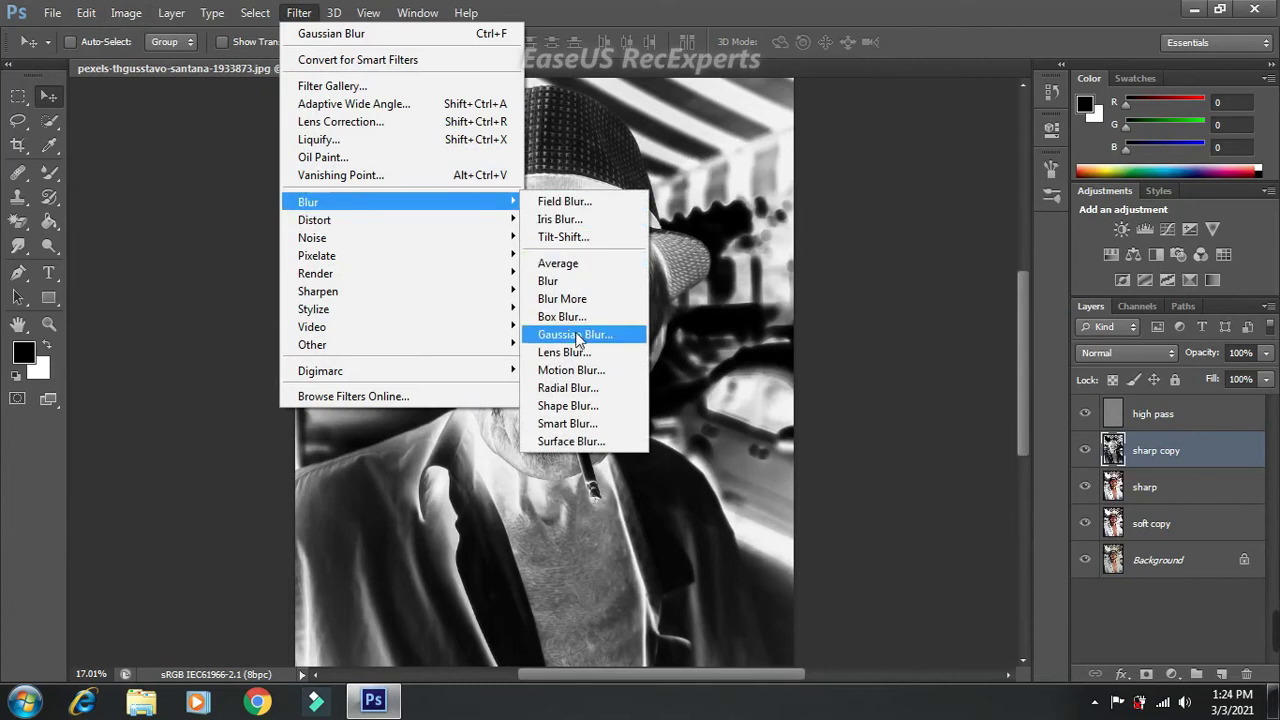
pyautogui.click(575, 334)
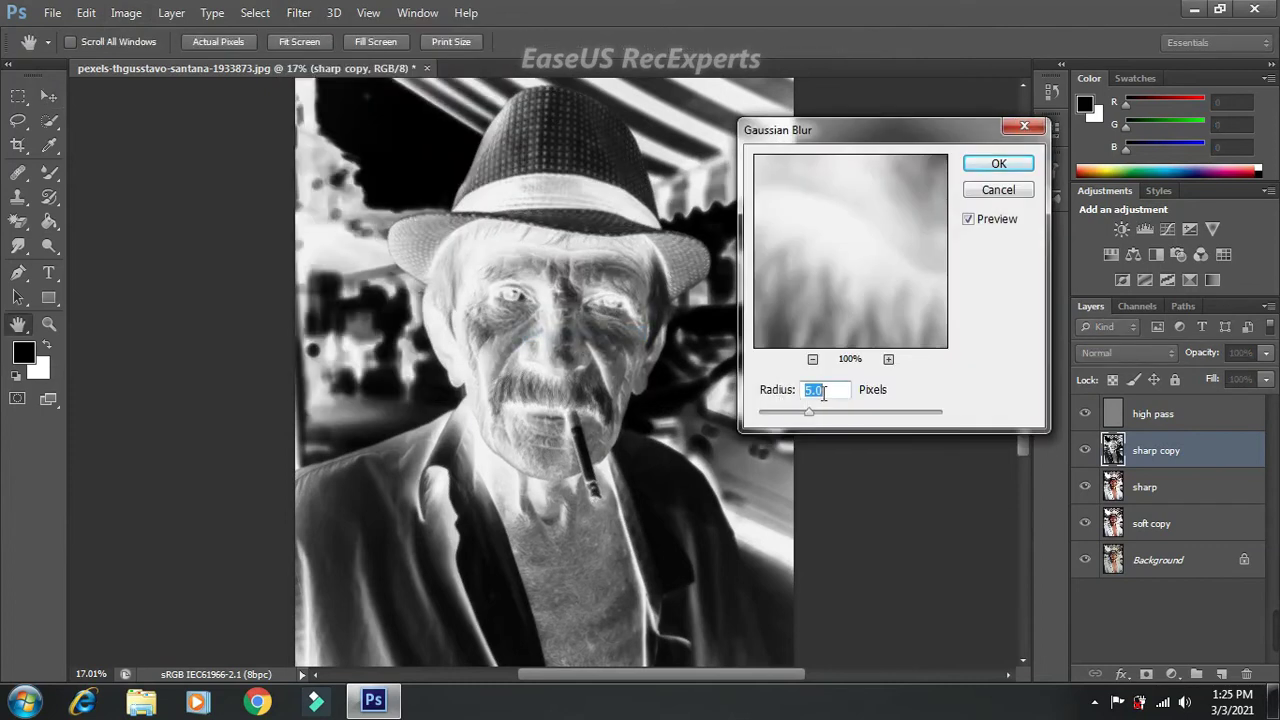
pyautogui.click(1000, 164)
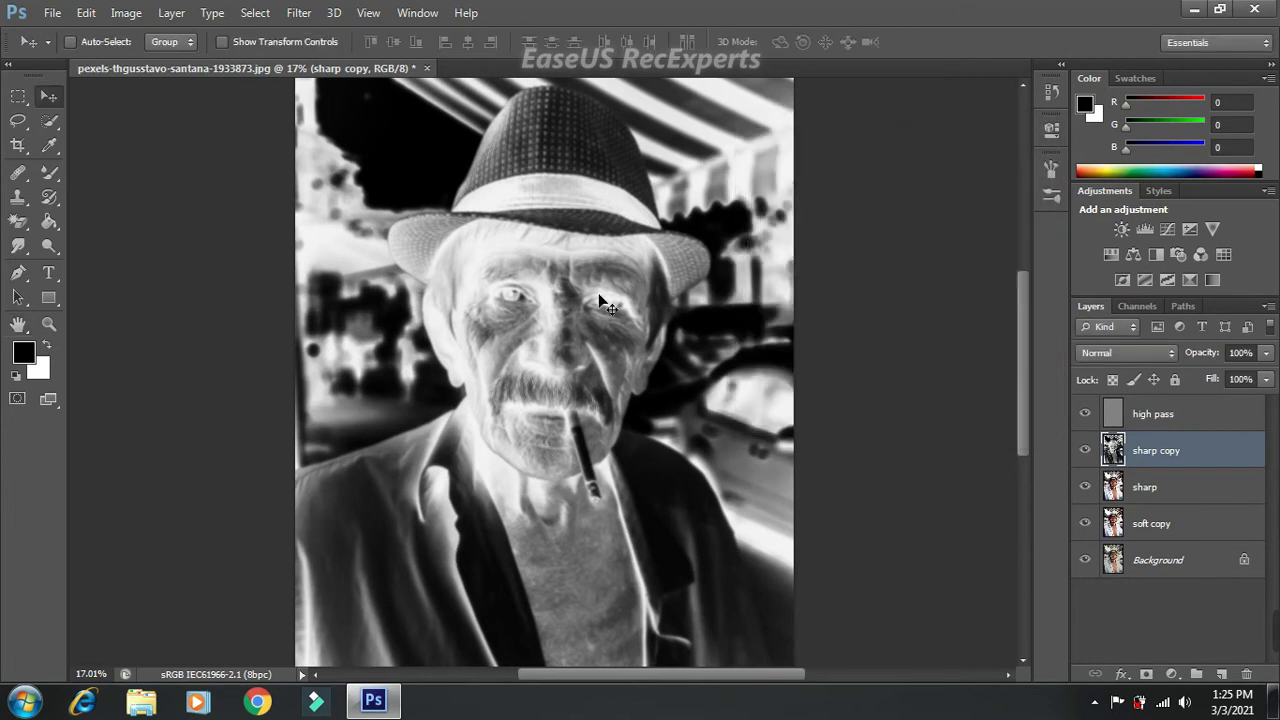
# - Set the sharp copy layer to Overlay blend mode at a low 24% opacity
pyautogui.click(1154, 356)
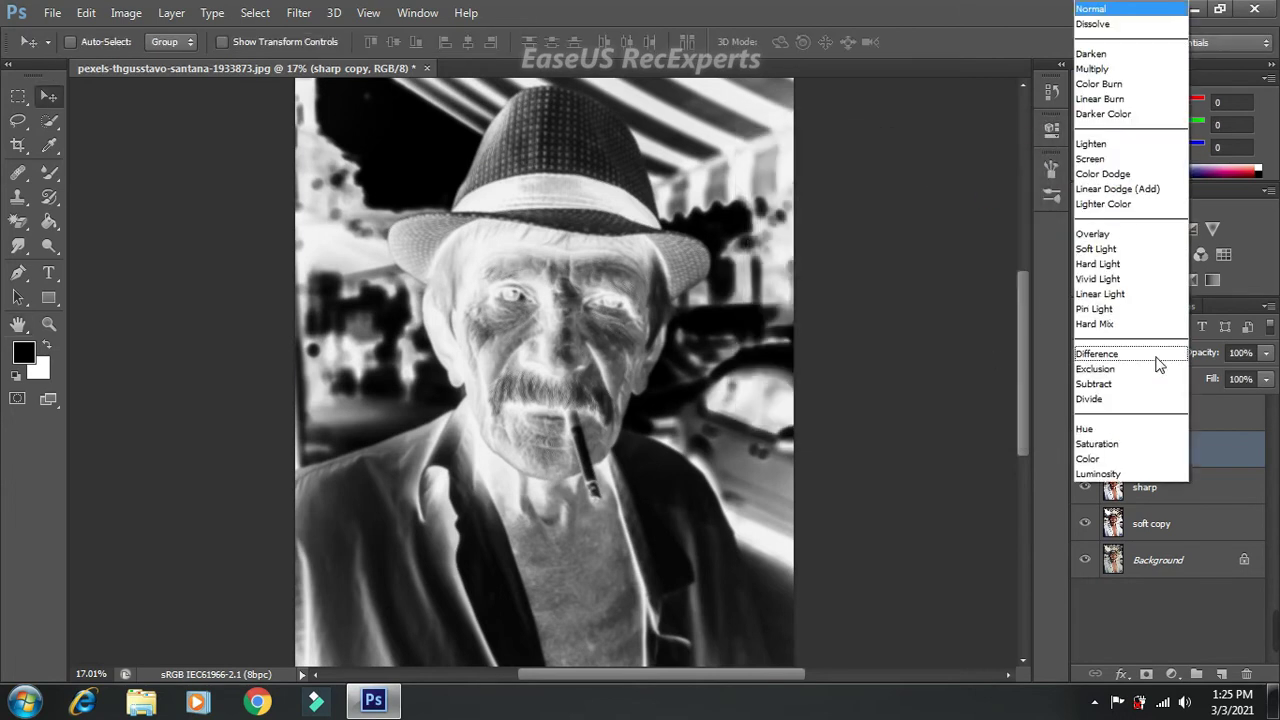
pyautogui.click(1097, 231)
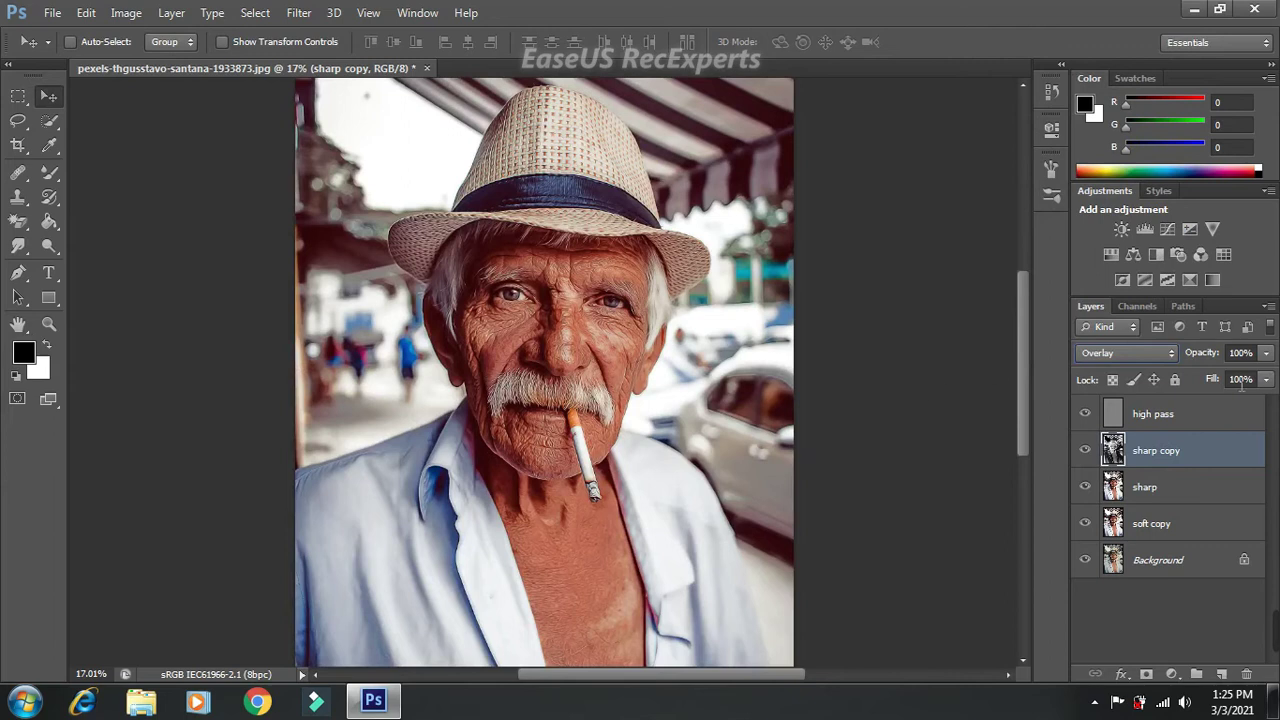
pyautogui.click(1240, 352)
pyautogui.write('30')
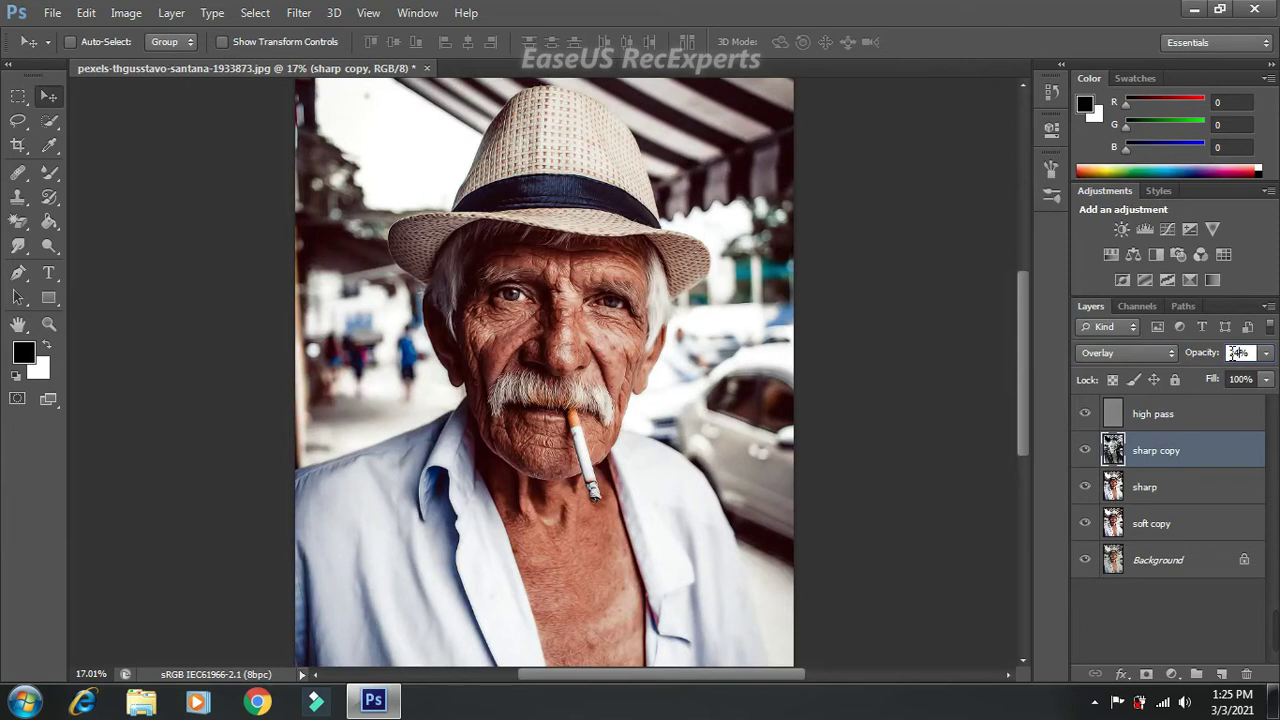
pyautogui.press('Return')
# - Rename the sharp copy layer to 'skin tone'
pyautogui.doubleClick(1168, 451)
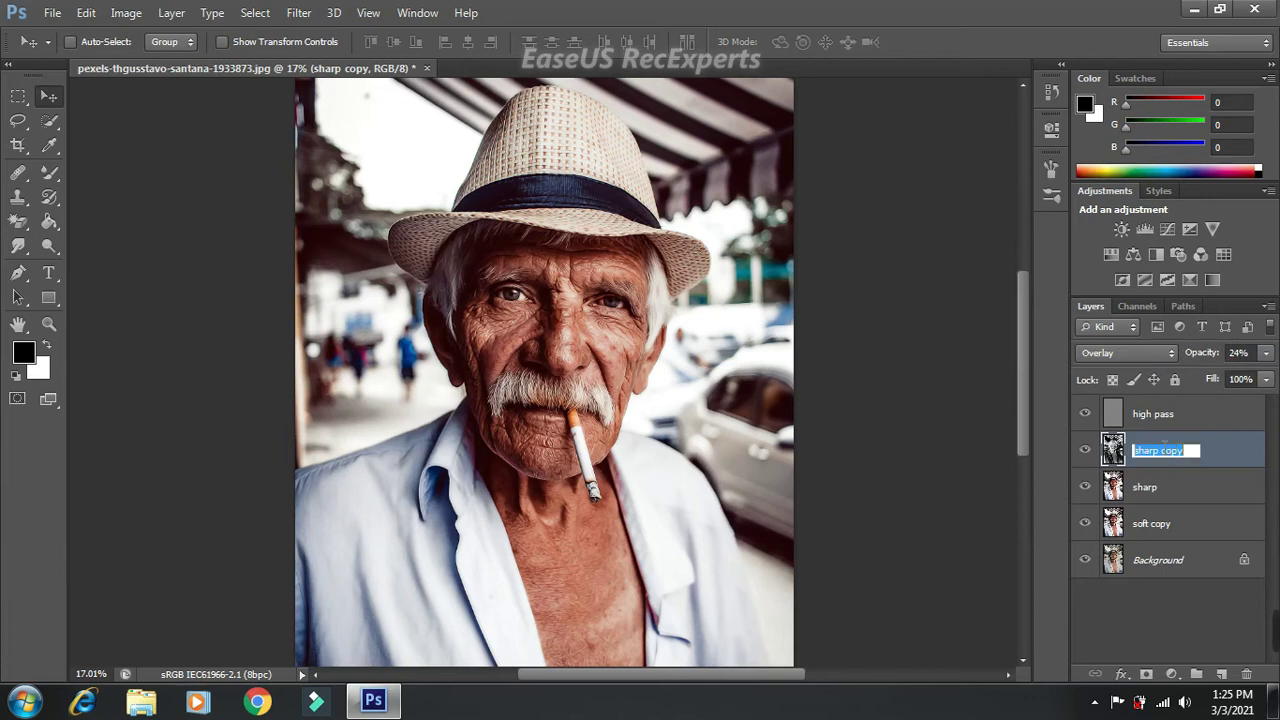
pyautogui.write('skin tone')
pyautogui.press('Return')
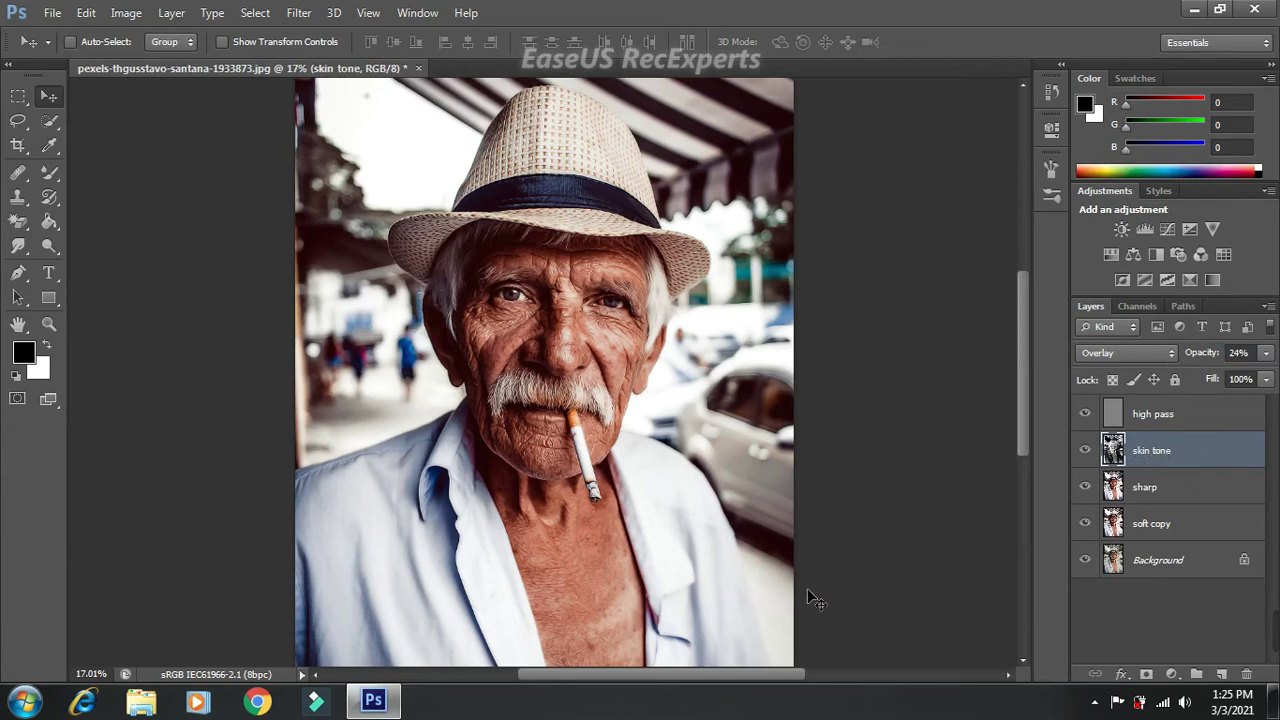
# - Lower the high pass layer's opacity to 21%
pyautogui.click(1178, 416)
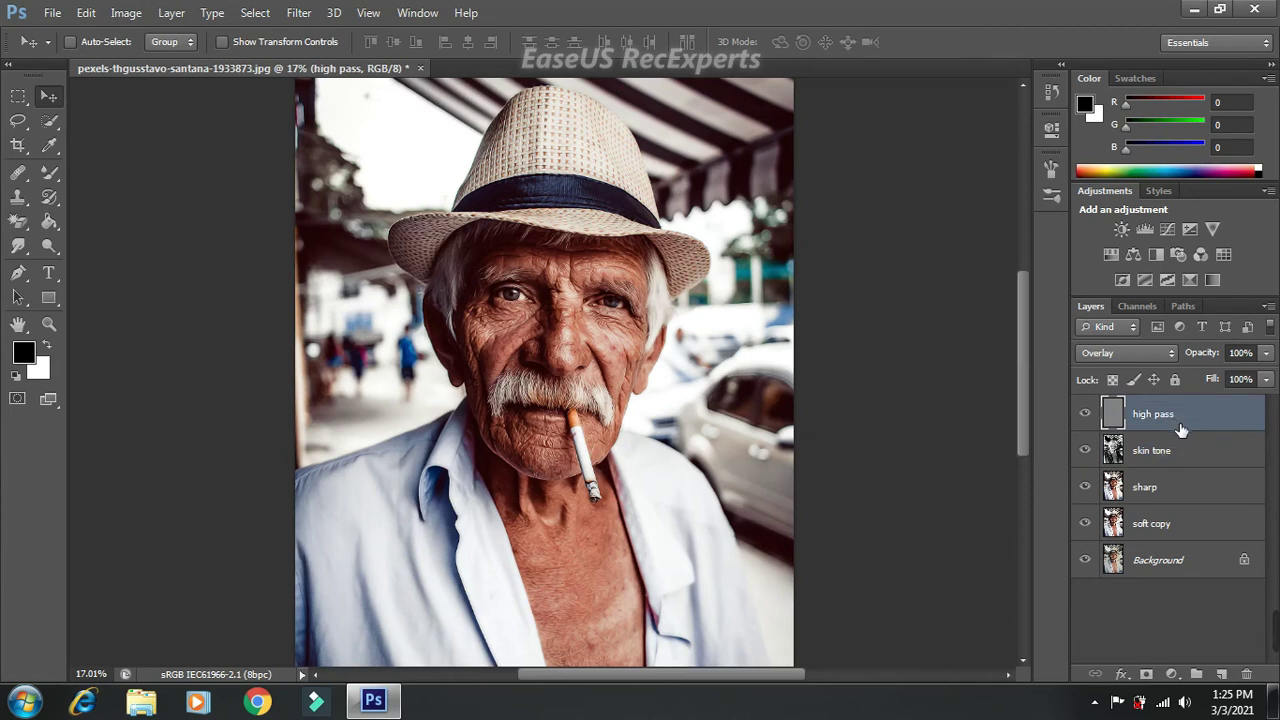
pyautogui.click(1240, 352)
pyautogui.write('2')
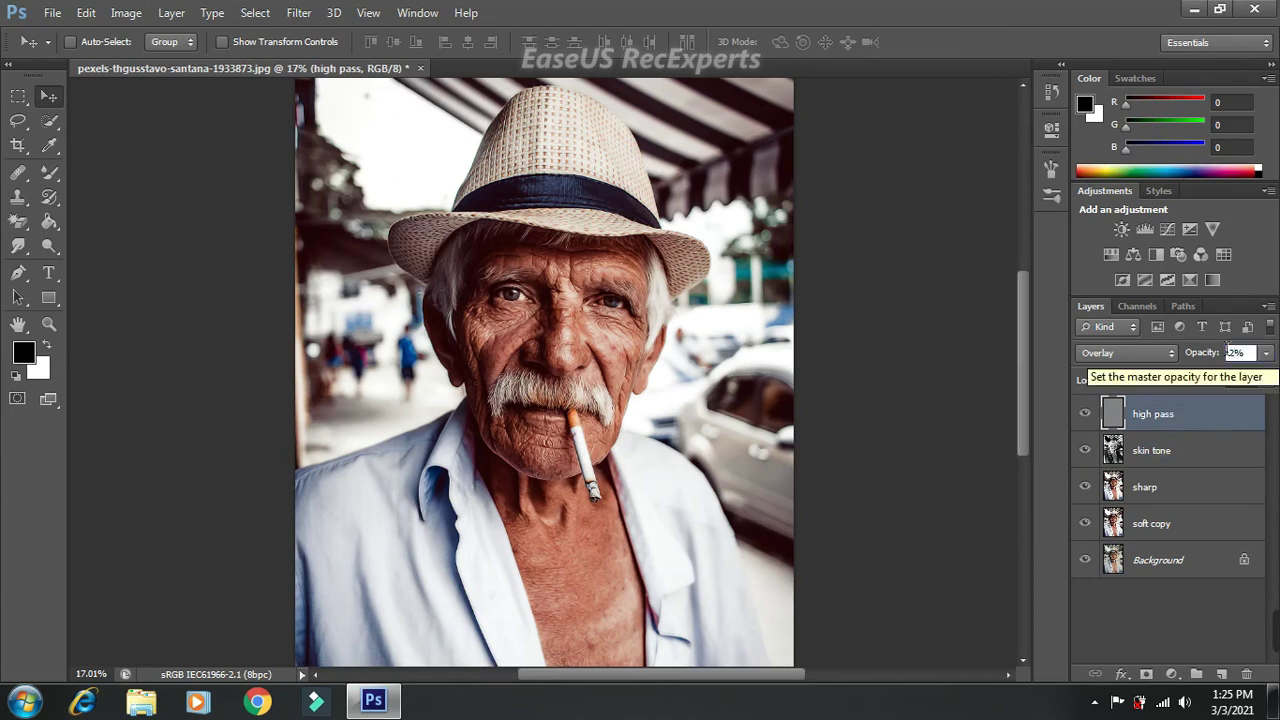
pyautogui.write('1')
pyautogui.press('Return')
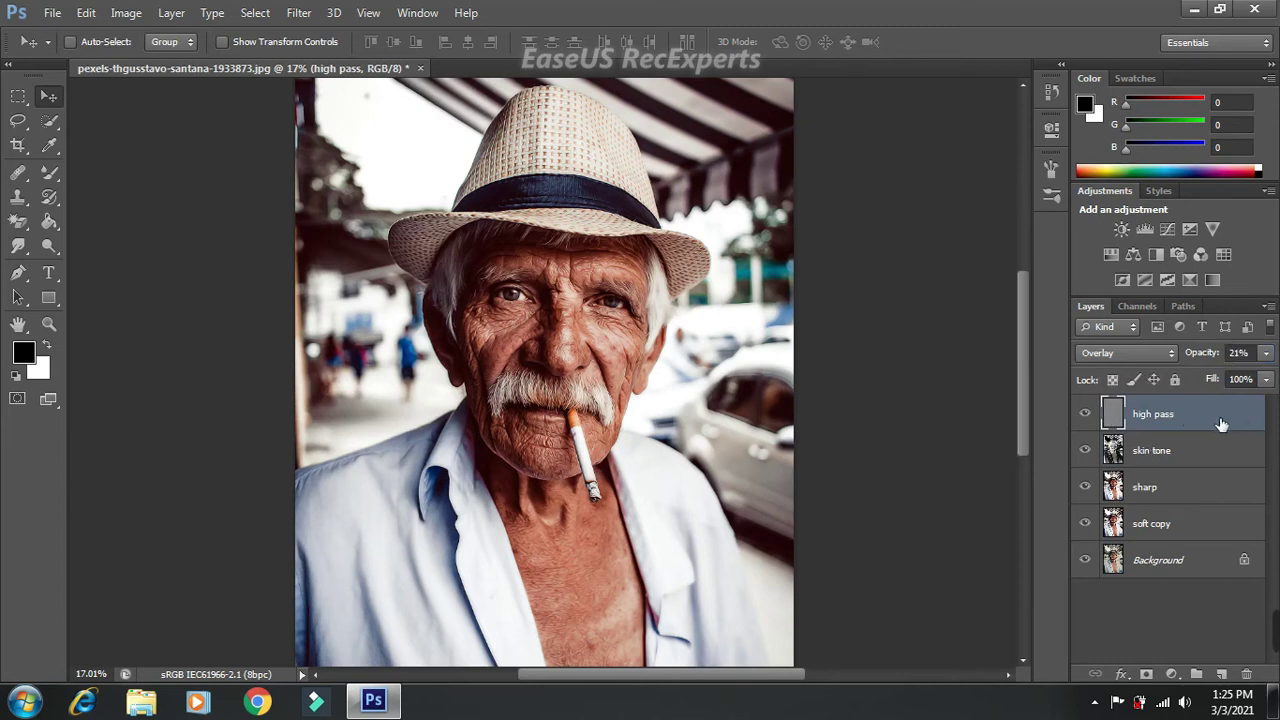
# - Group high pass, skin tone, sharp and soft copy into a group named 'effect'
pyautogui.keyDown('shift'); pyautogui.click(1178, 450); pyautogui.keyUp('shift')
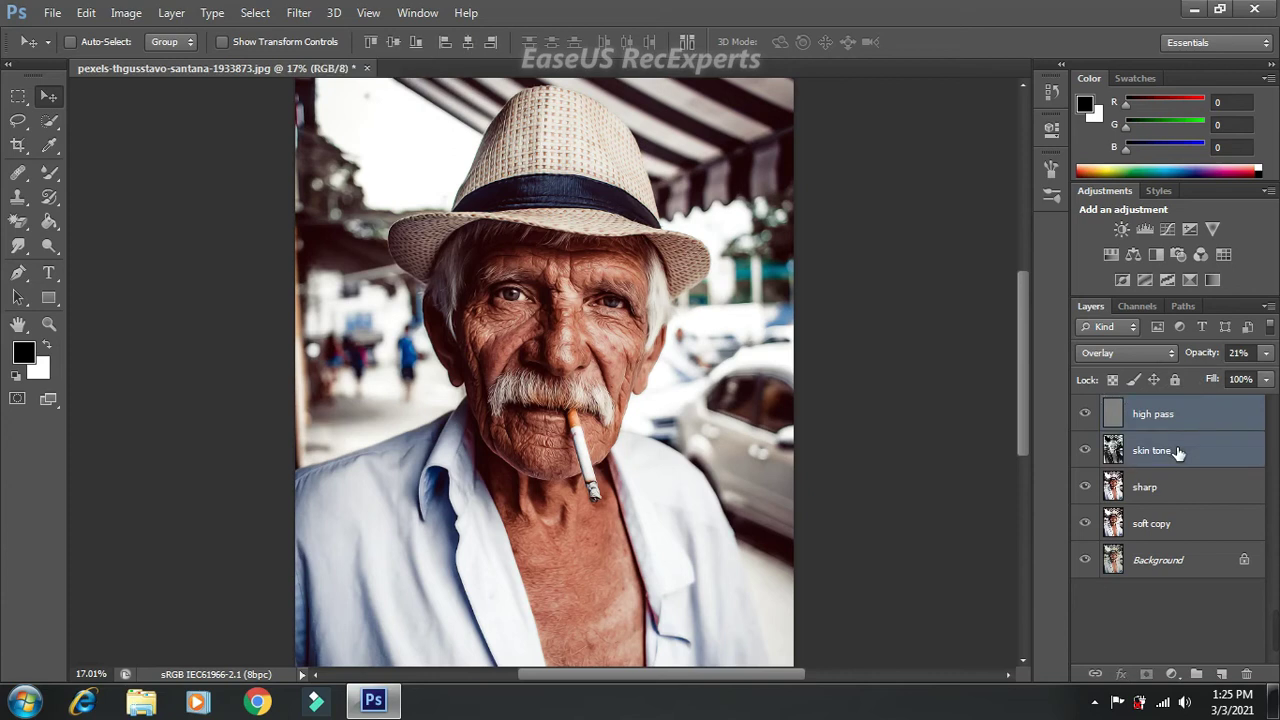
pyautogui.keyDown('shift'); pyautogui.click(1178, 487); pyautogui.keyUp('shift')
pyautogui.keyDown('shift'); pyautogui.click(1176, 523); pyautogui.keyUp('shift')
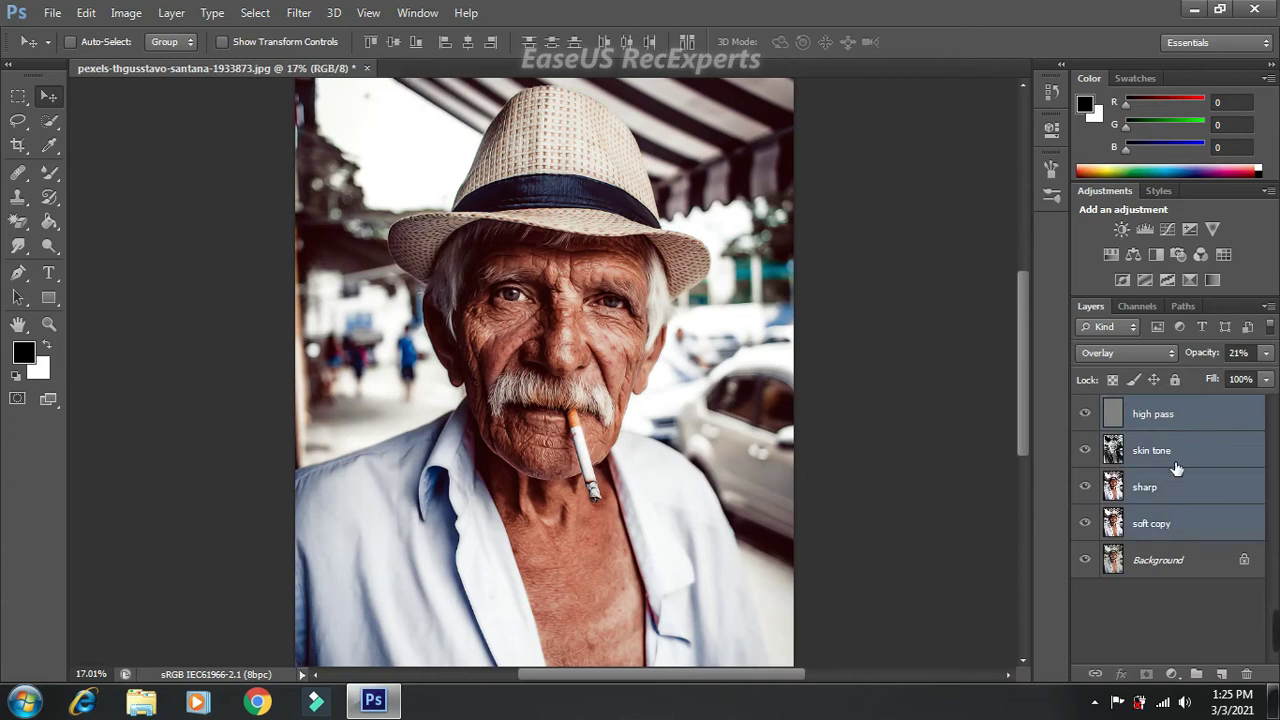
pyautogui.moveTo(1176, 465); pyautogui.dragTo(1196, 674)
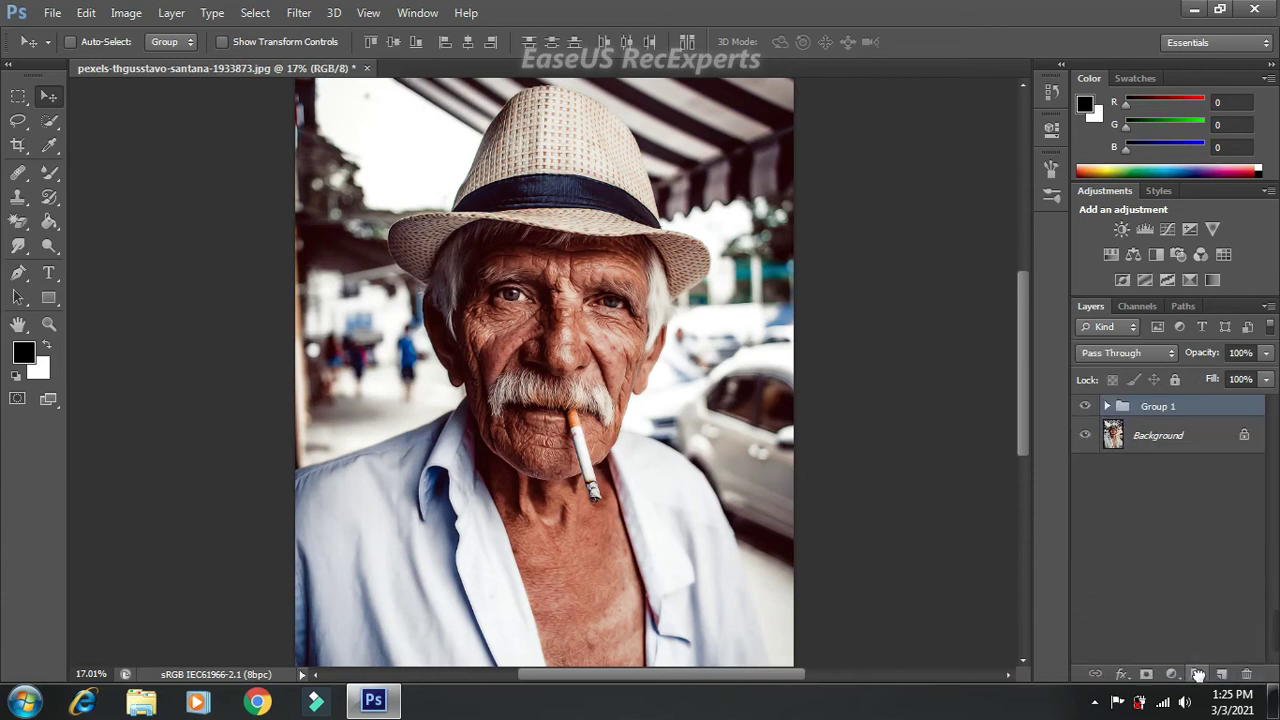
pyautogui.doubleClick(1159, 406)
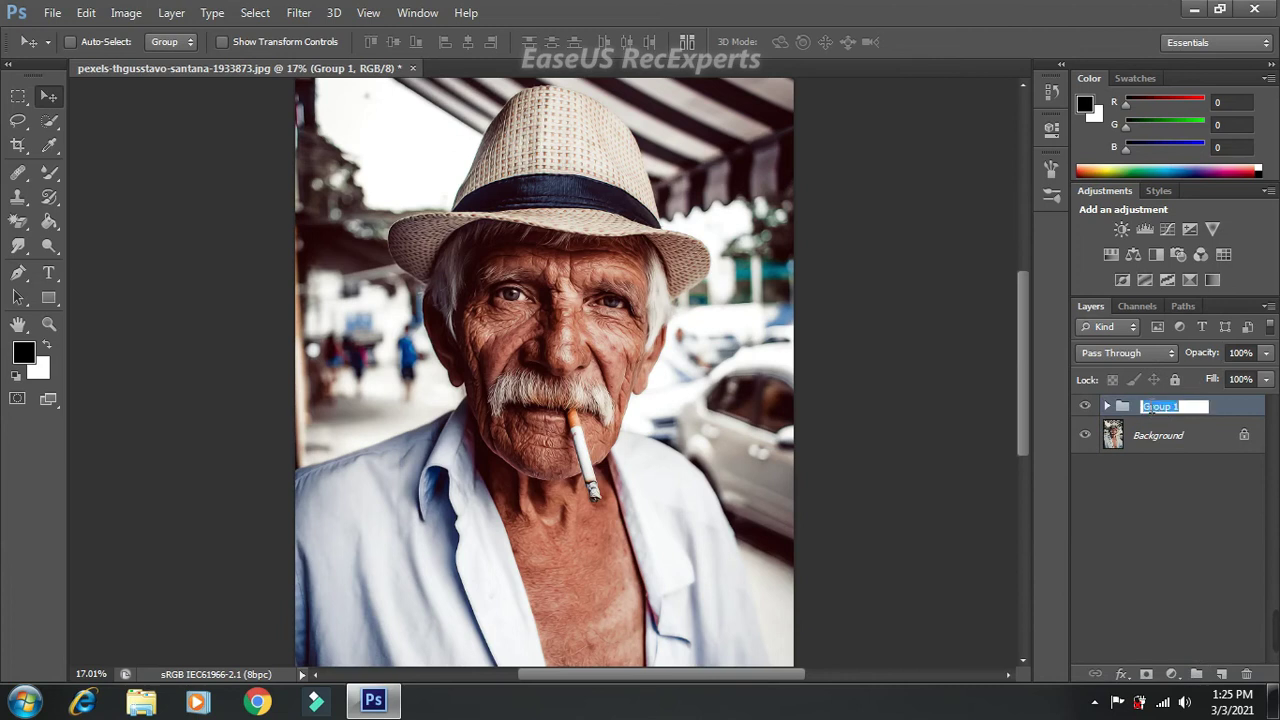
pyautogui.write('effect')
pyautogui.press('Return')
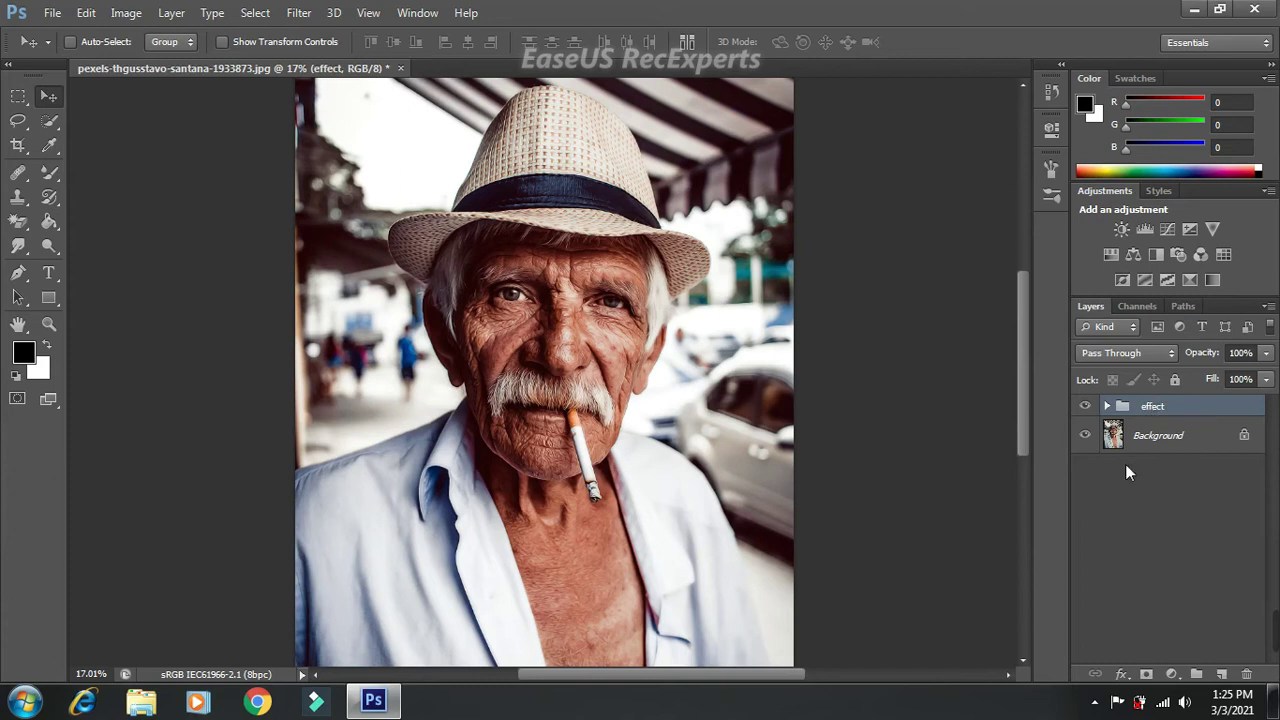
# - Add a Levels adjustment layer with input levels 6, 1.10 and 247
pyautogui.click(1171, 674)
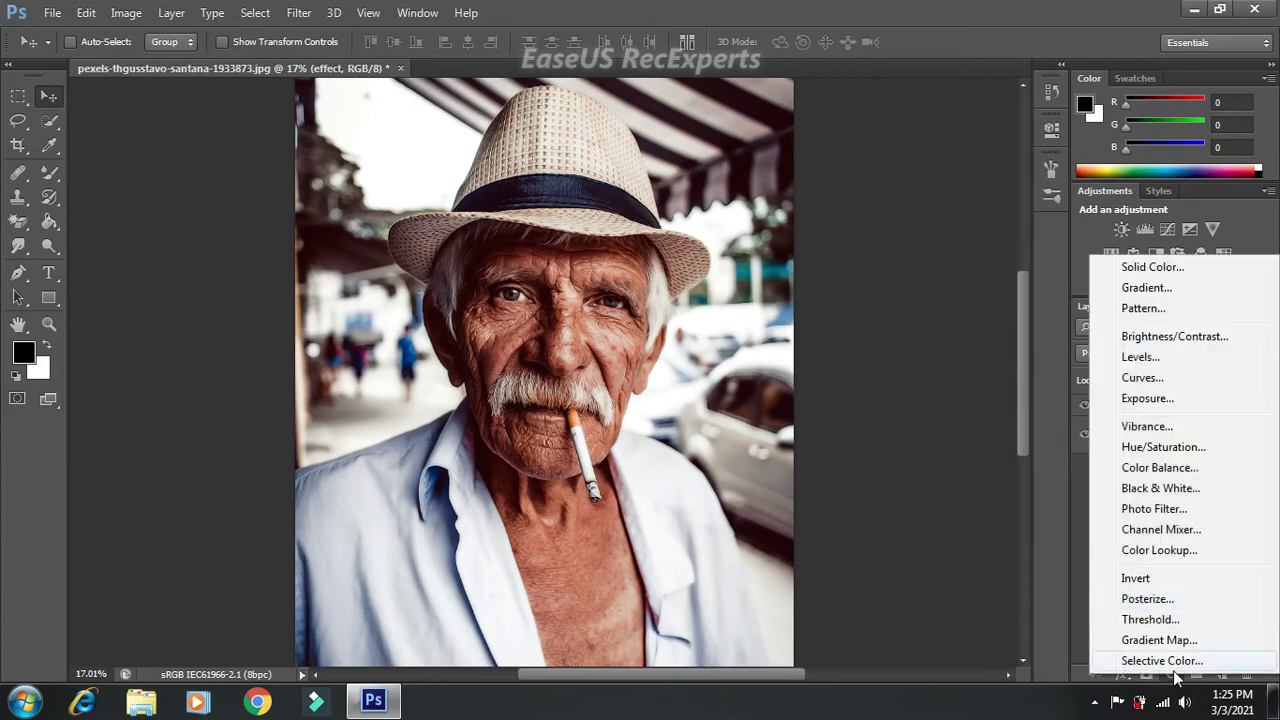
pyautogui.click(1128, 360)
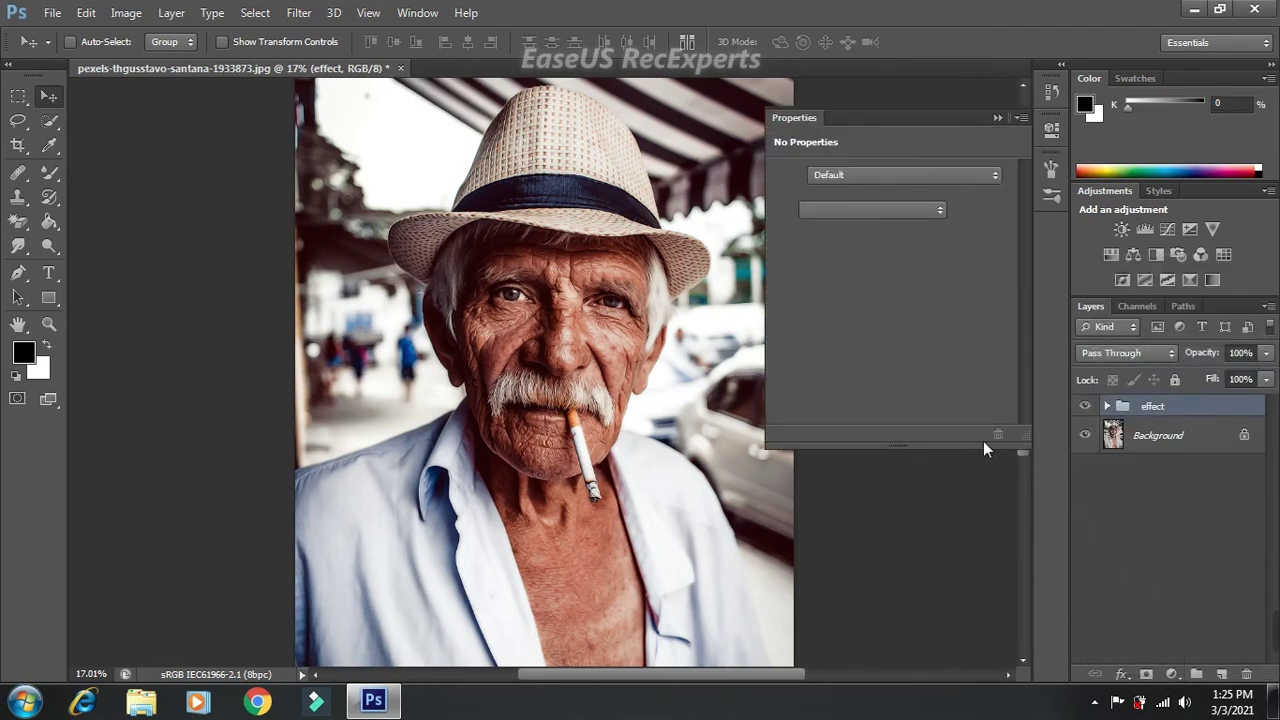
pyautogui.click(821, 333)
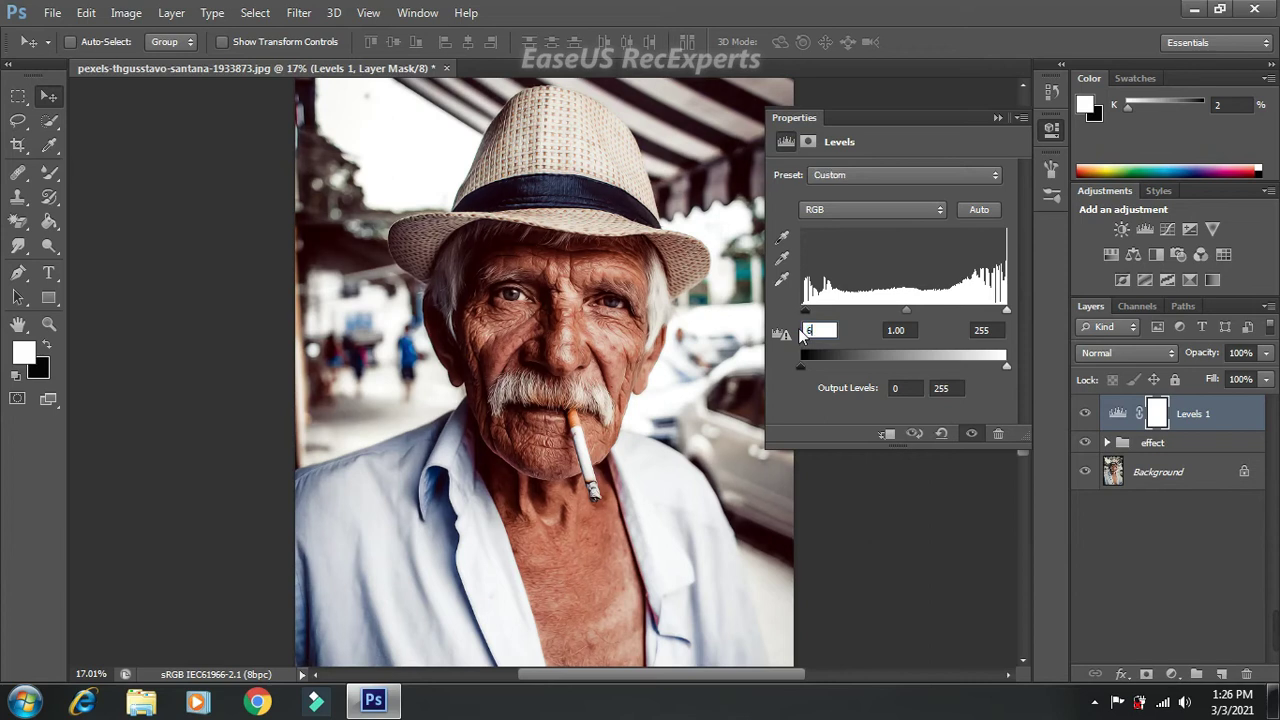
pyautogui.write('6')
pyautogui.press('Return')
pyautogui.click(886, 331)
pyautogui.write('1.')
pyautogui.write('10')
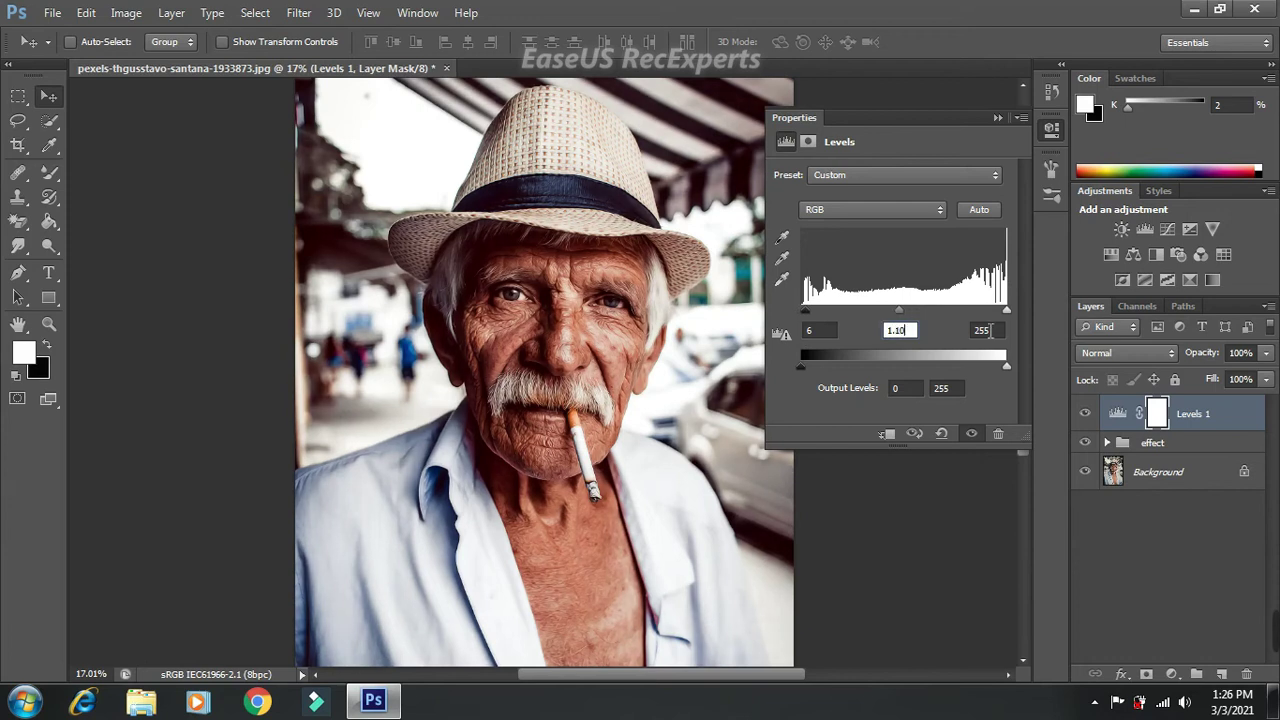
pyautogui.click(968, 330)
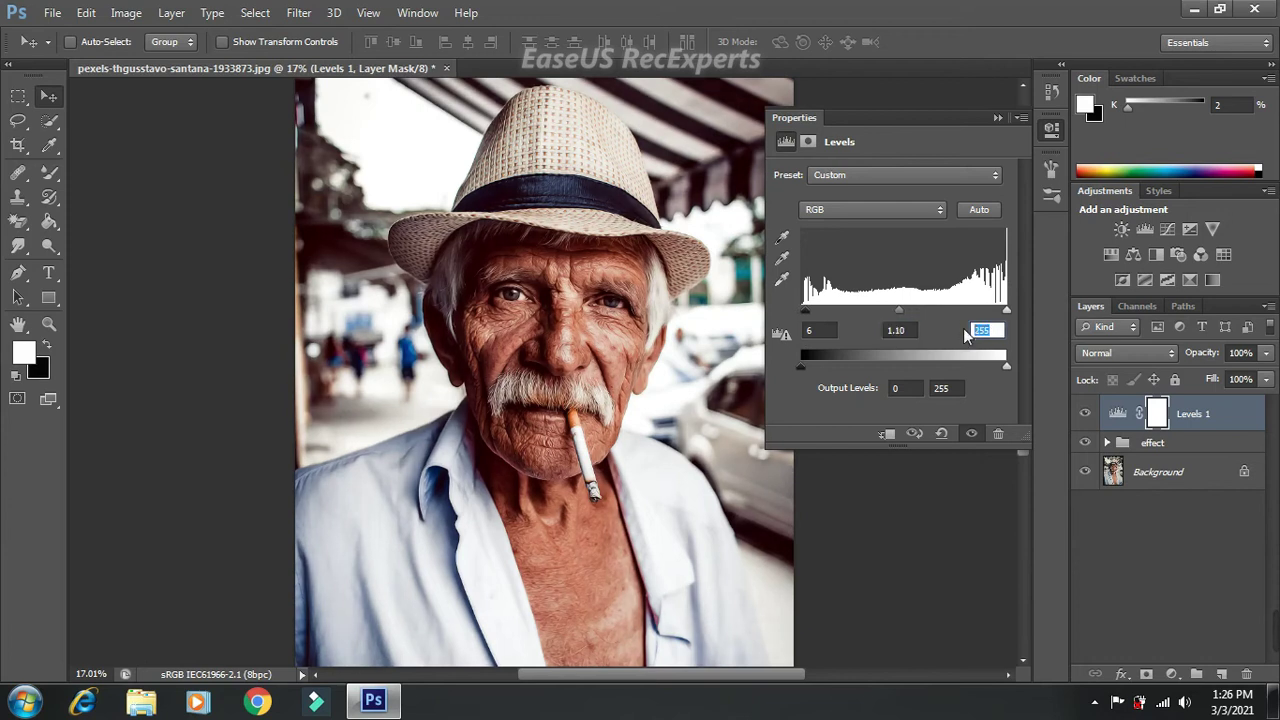
pyautogui.write('247')
pyautogui.press('Return')
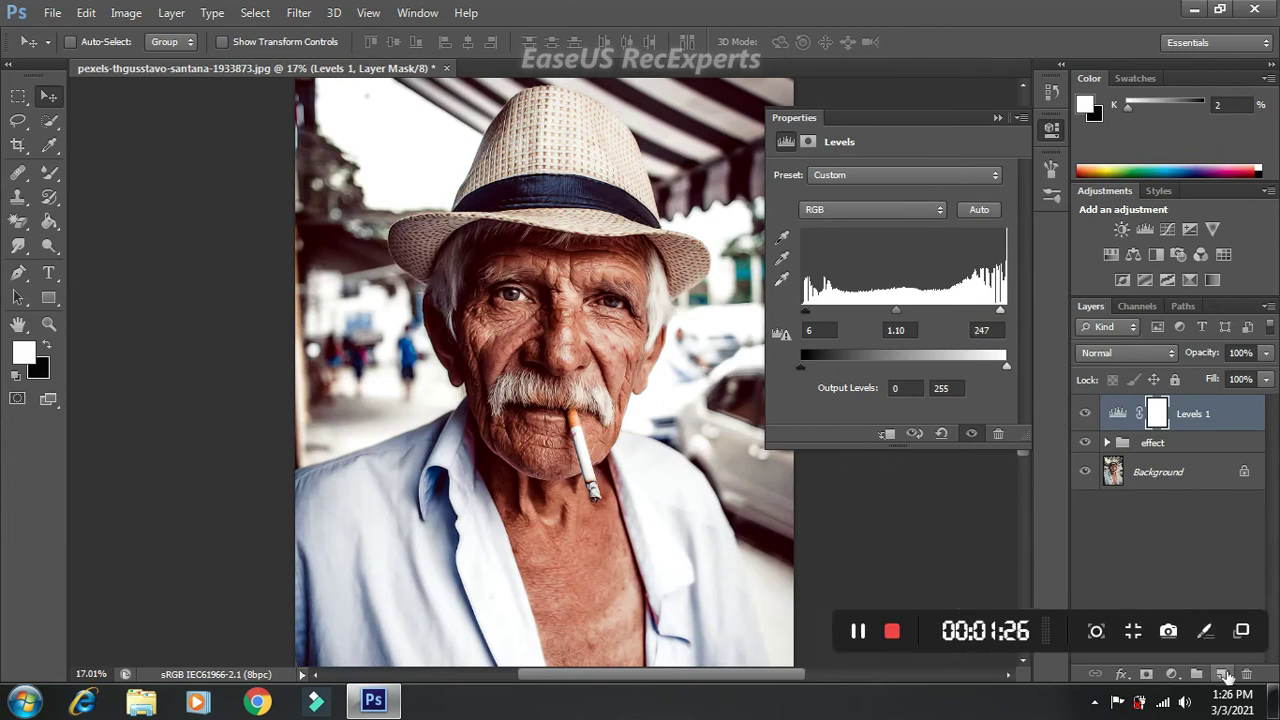
pyautogui.click(1172, 674)
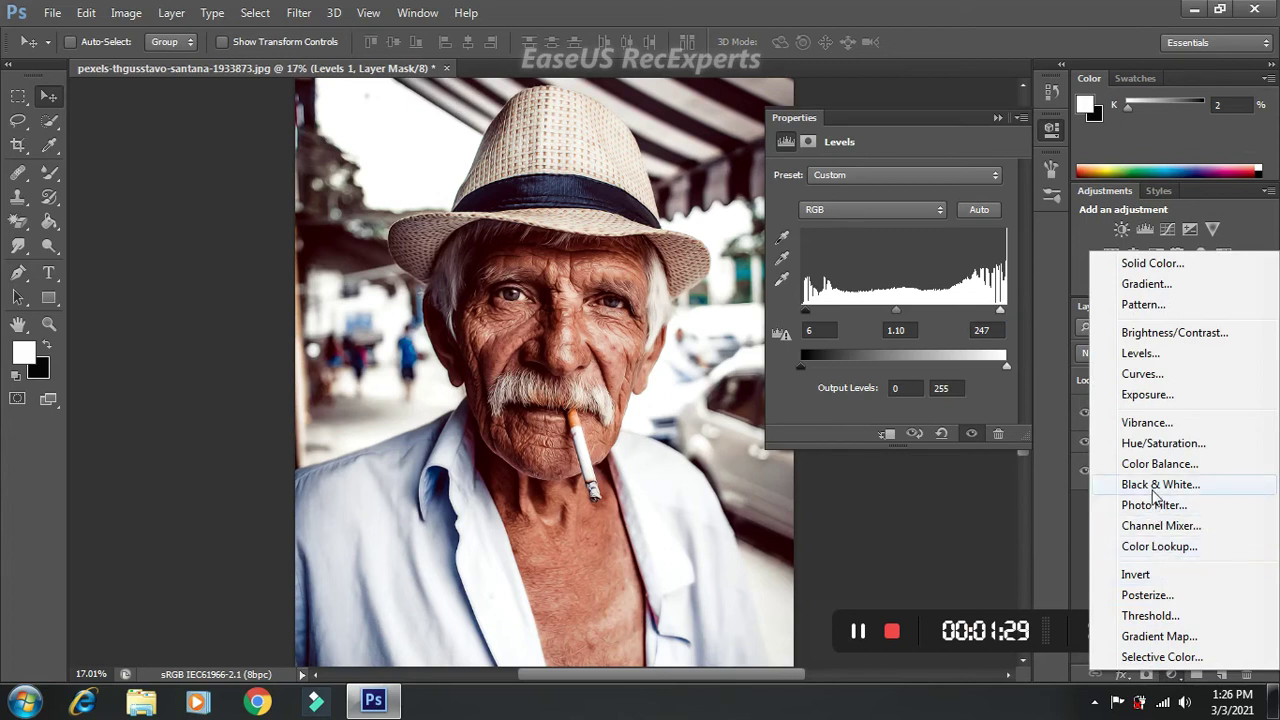
# - Add a Color Balance layer with midtones -4, -6, +2, then switch the tone to Shadows
pyautogui.click(1158, 464)
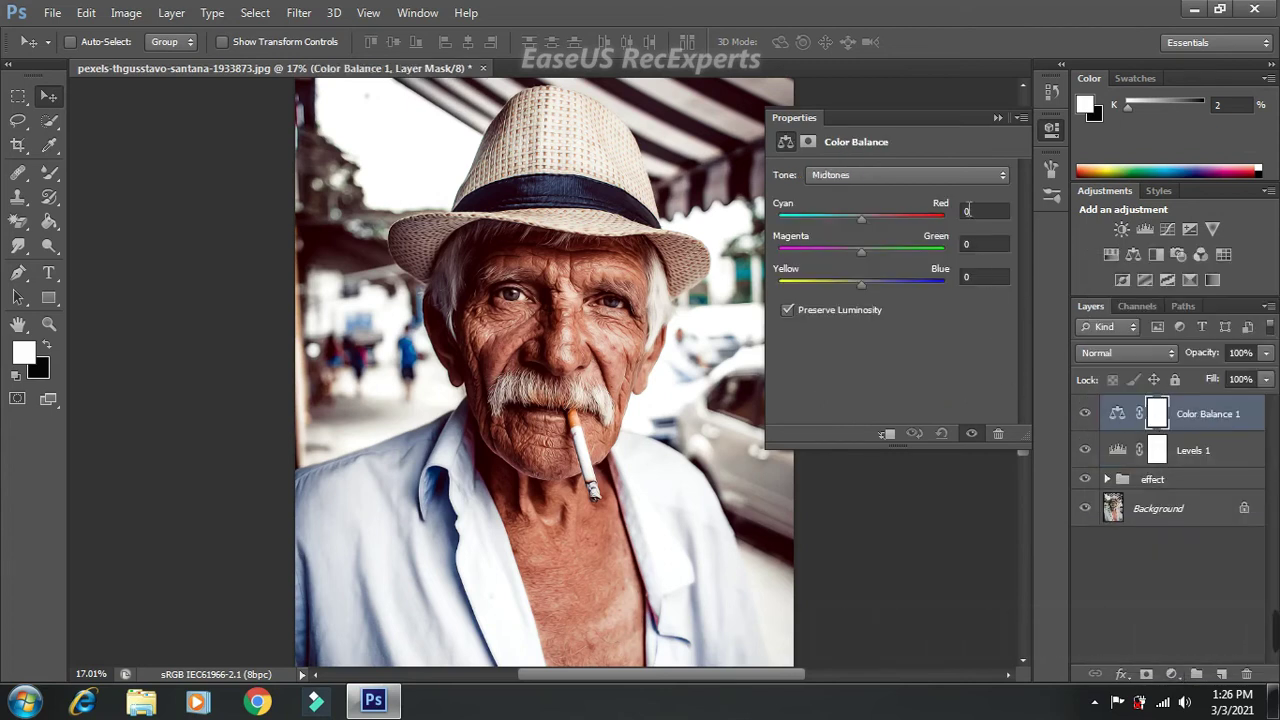
pyautogui.click(968, 210)
pyautogui.write('-')
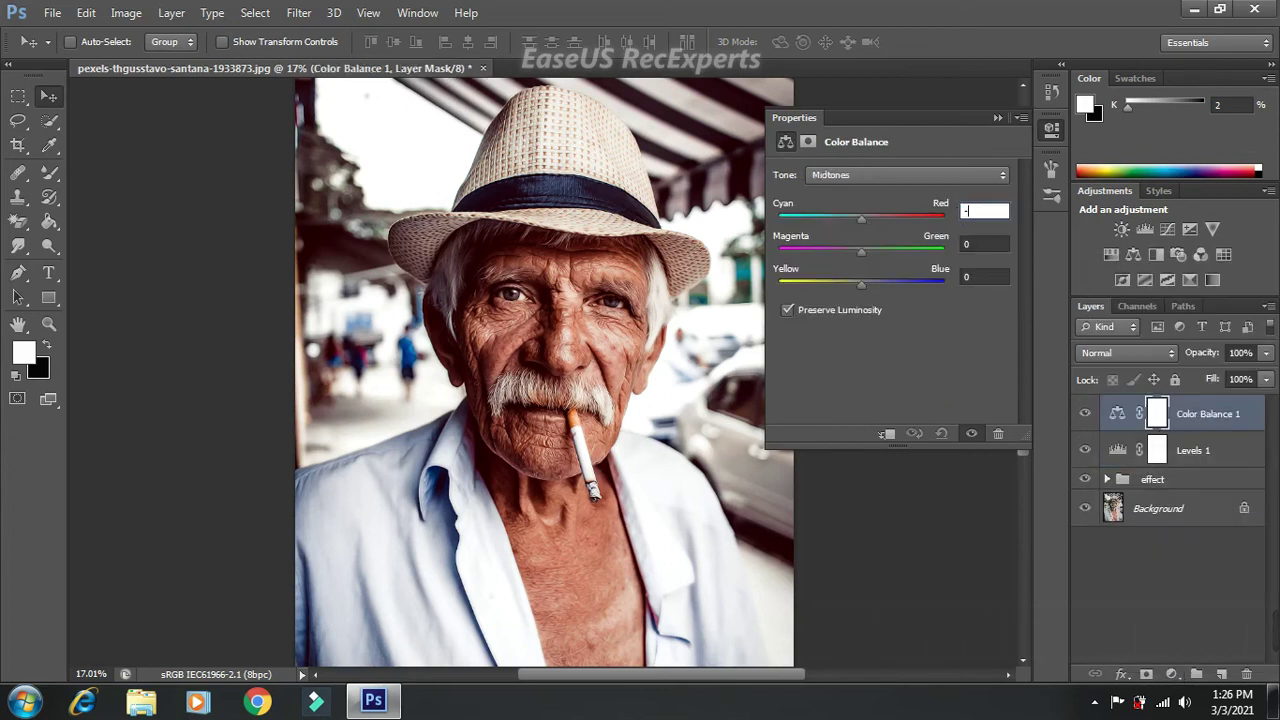
pyautogui.write('4')
pyautogui.click(986, 244)
pyautogui.write('-6')
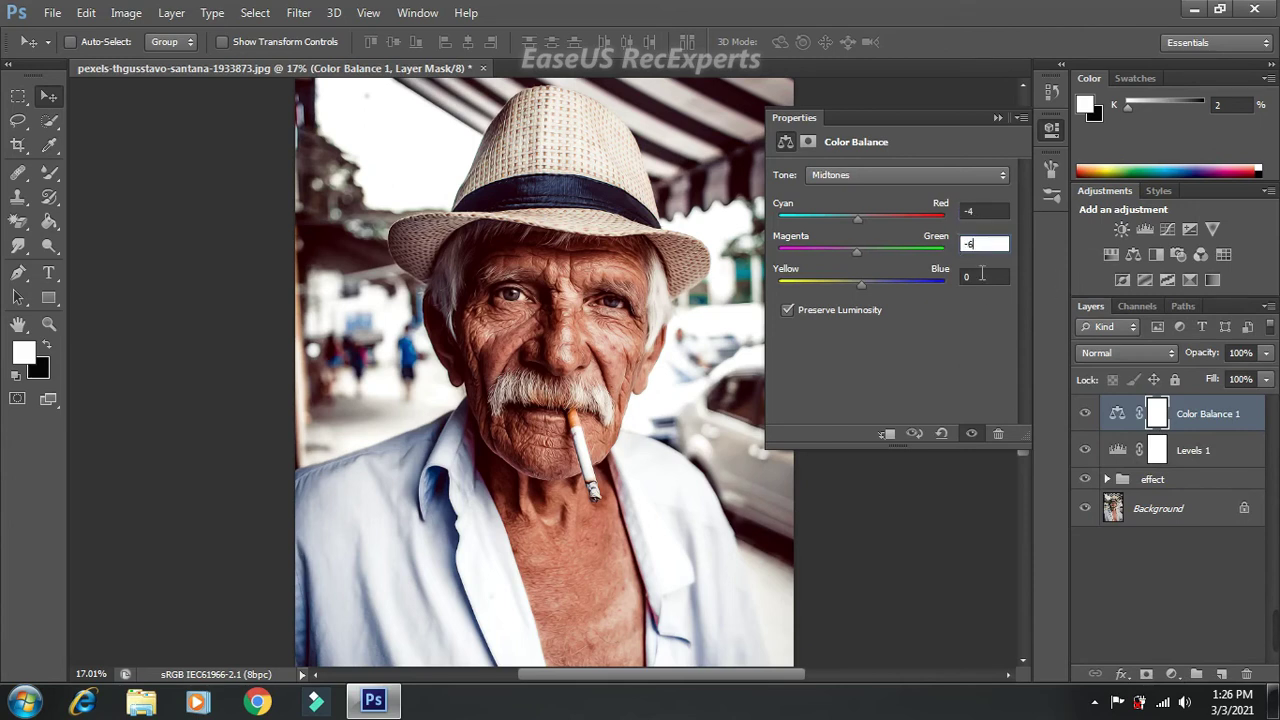
pyautogui.click(982, 275)
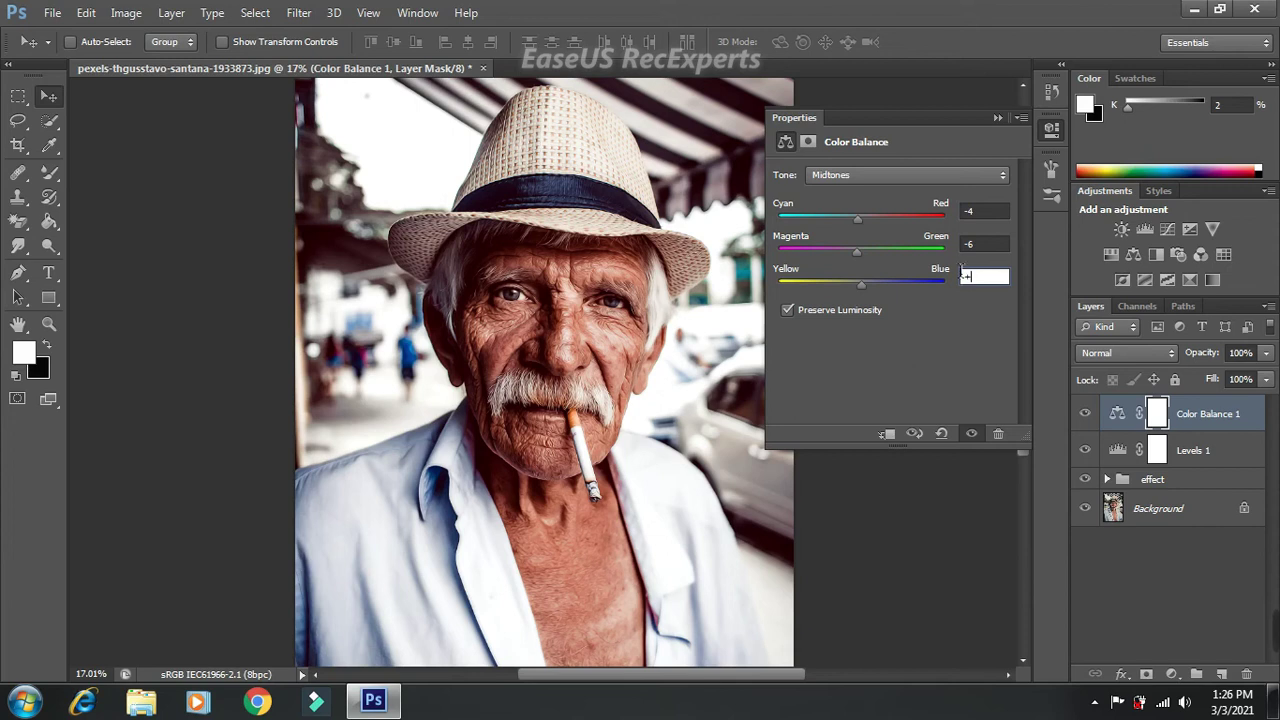
pyautogui.write('2')
pyautogui.click(969, 176)
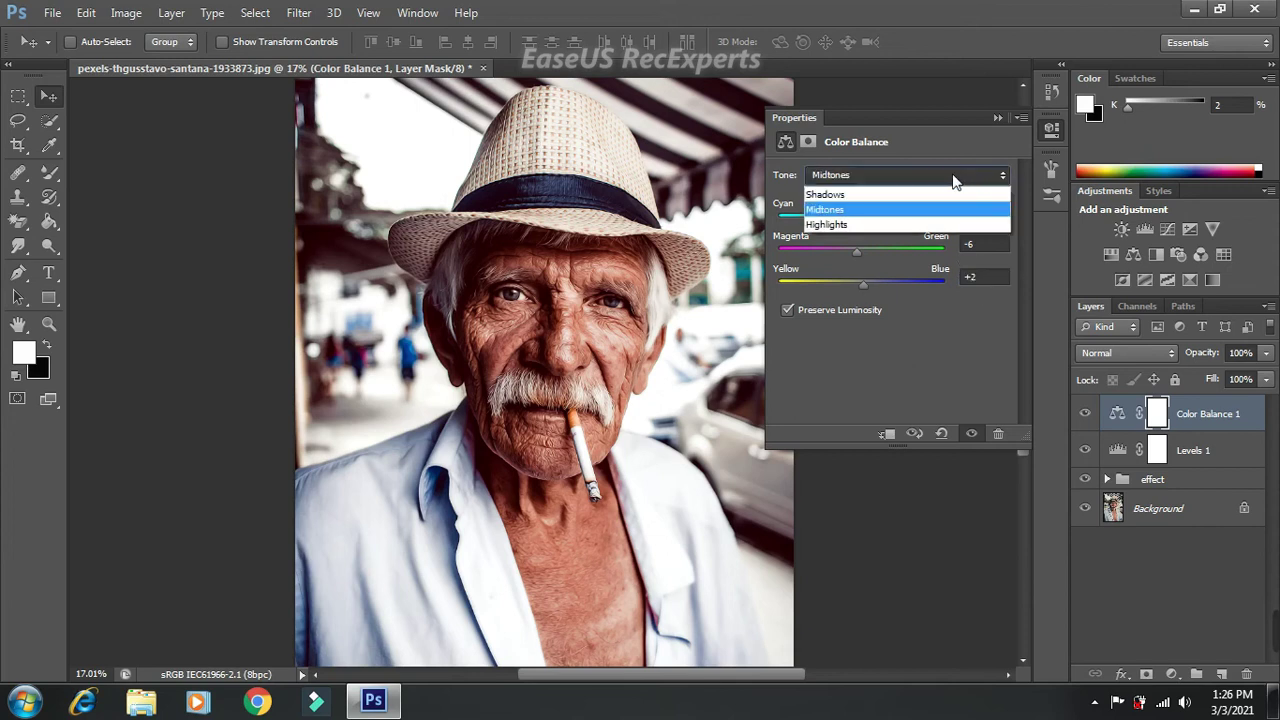
pyautogui.click(935, 189)
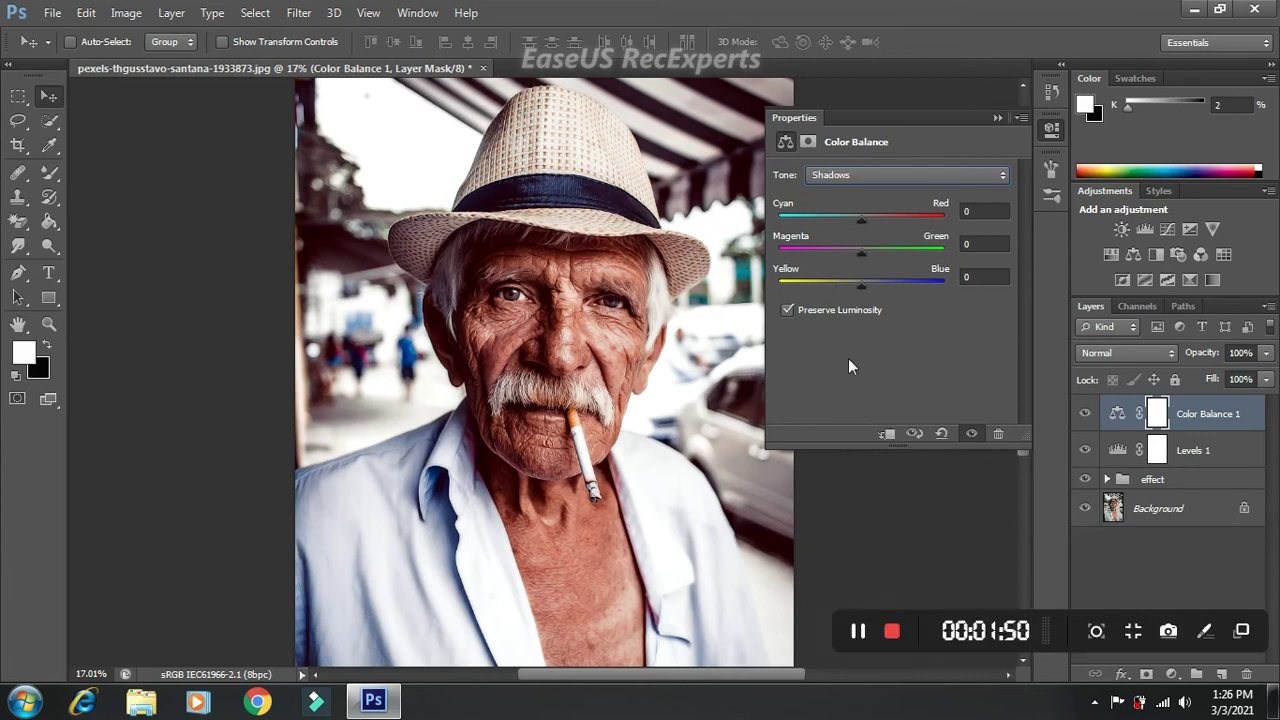
# - Set the Color Balance shadows to Cyan-Red -3, Magenta-Green -2 and Yellow-Blue -2
pyautogui.click(892, 628)
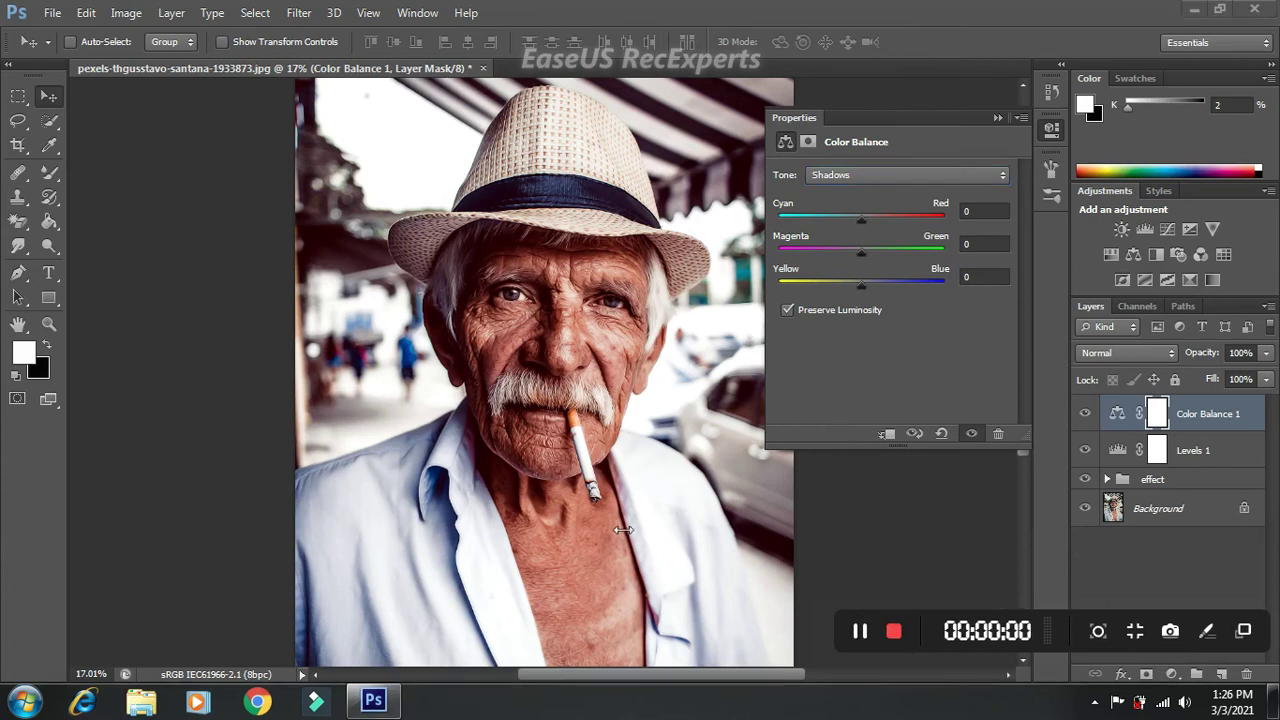
pyautogui.click(984, 212)
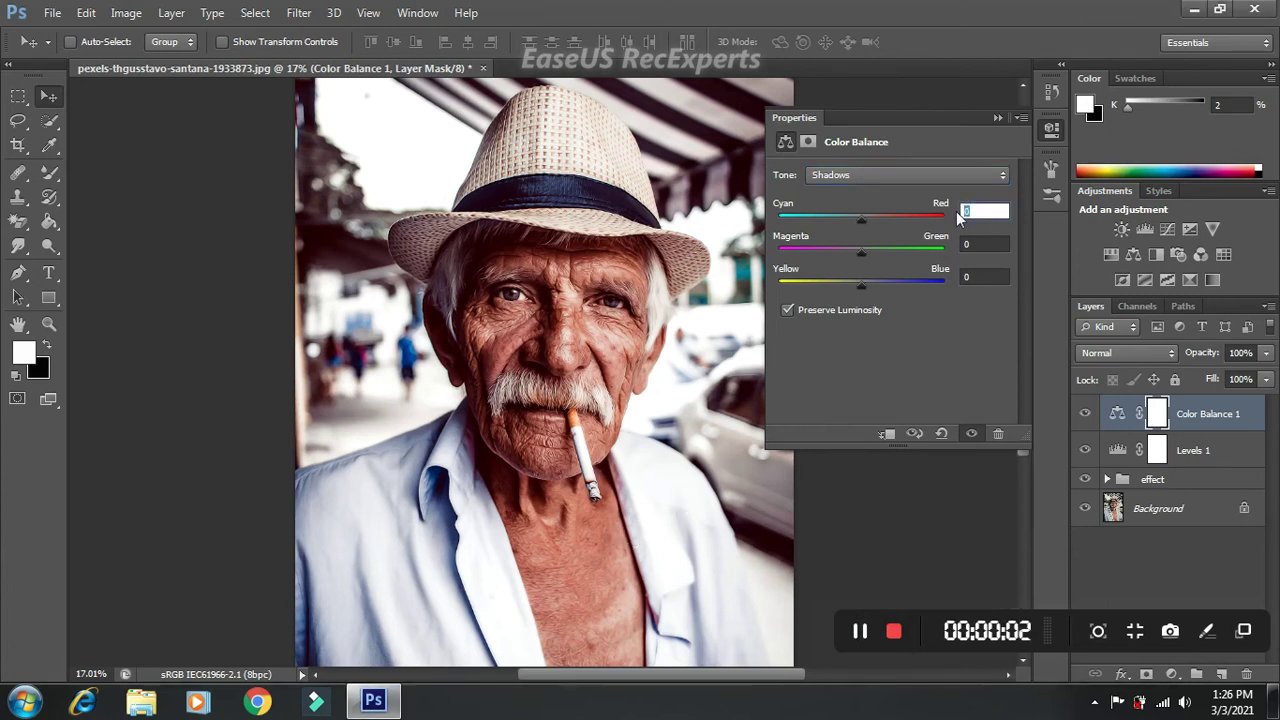
pyautogui.write('-3')
pyautogui.click(980, 246)
pyautogui.write('-2')
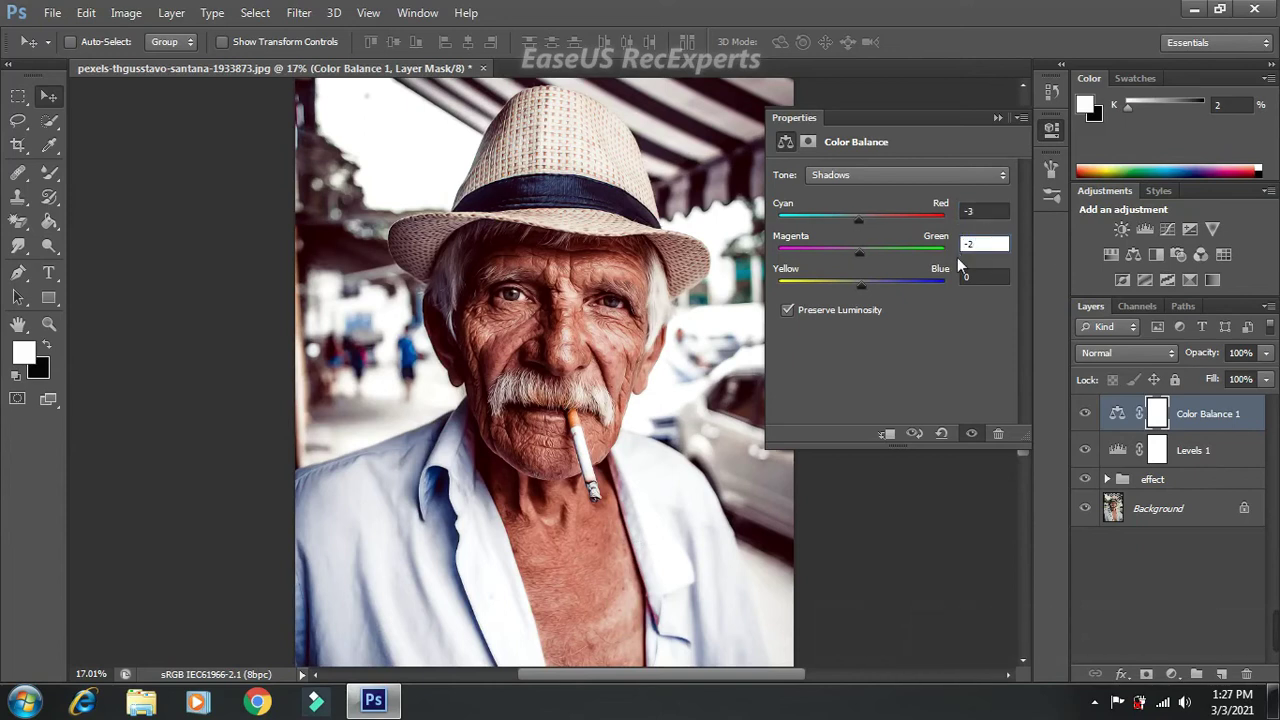
pyautogui.click(966, 278)
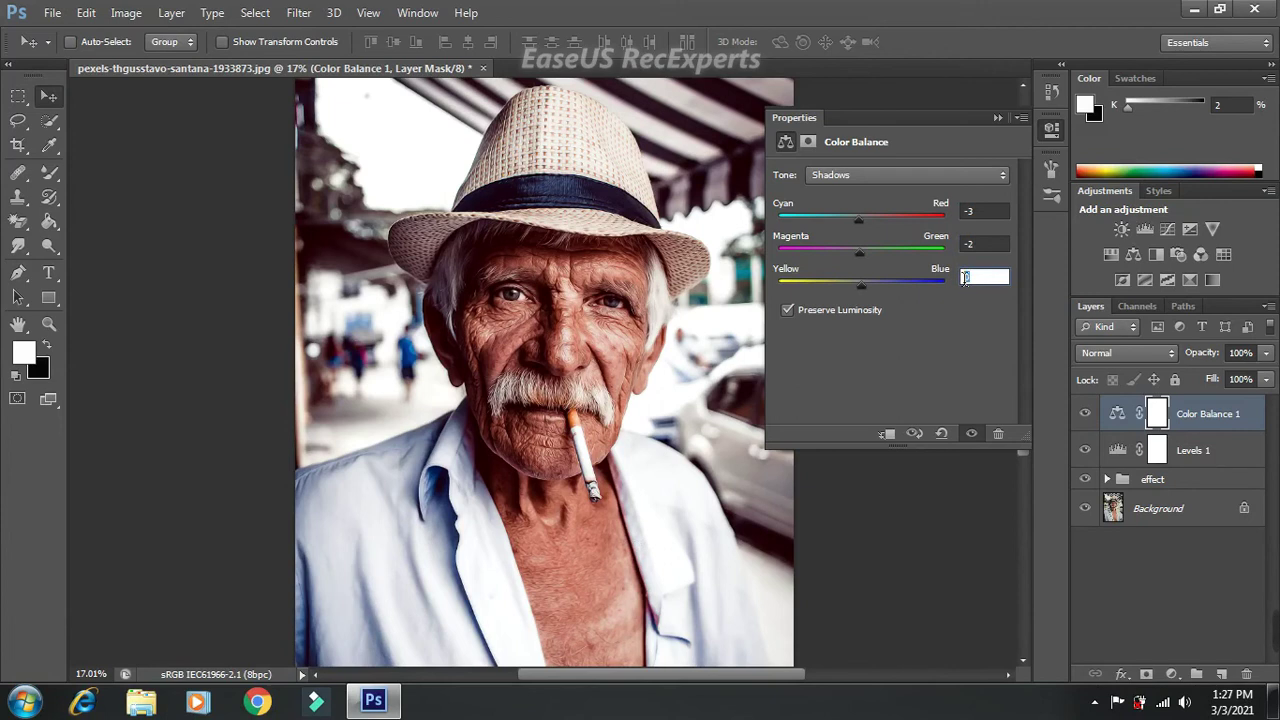
pyautogui.write('-2')
pyautogui.click(993, 177)
# - Set the Color Balance highlights to Cyan-Red -4, Magenta-Green -3 and Yellow-Blue +3
pyautogui.click(968, 226)
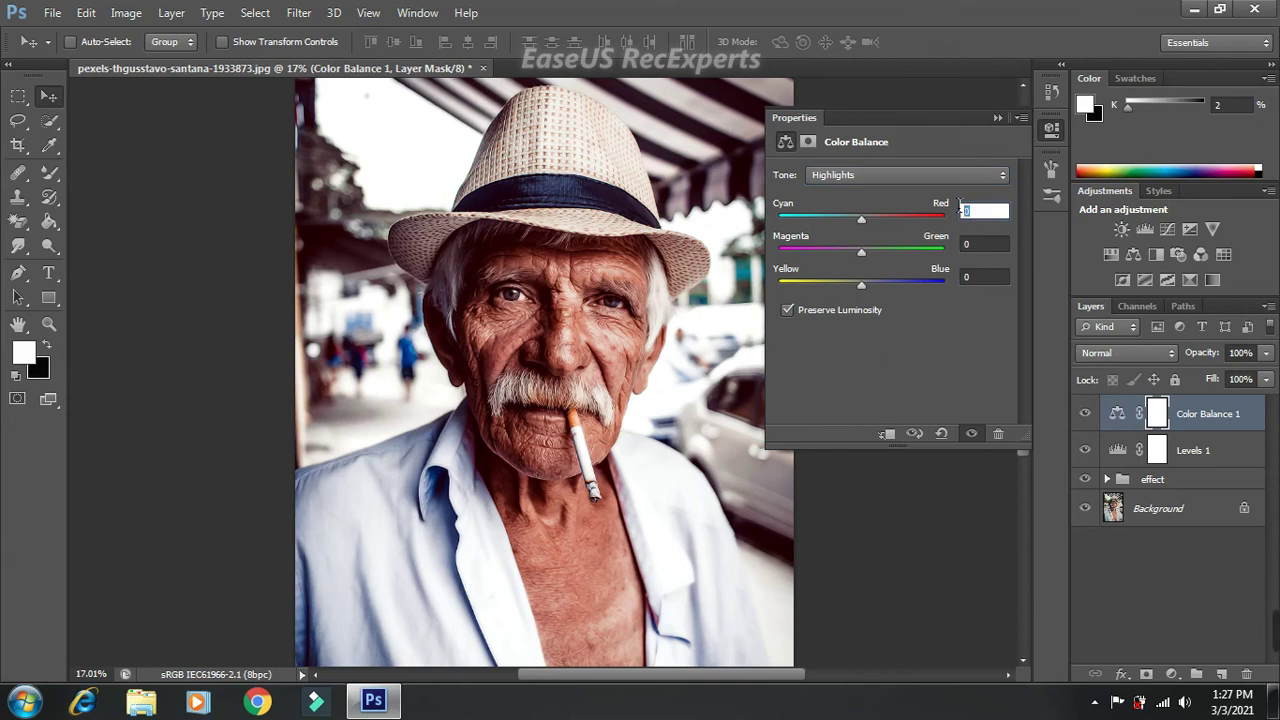
pyautogui.write('-4')
pyautogui.click(980, 246)
pyautogui.write('-3')
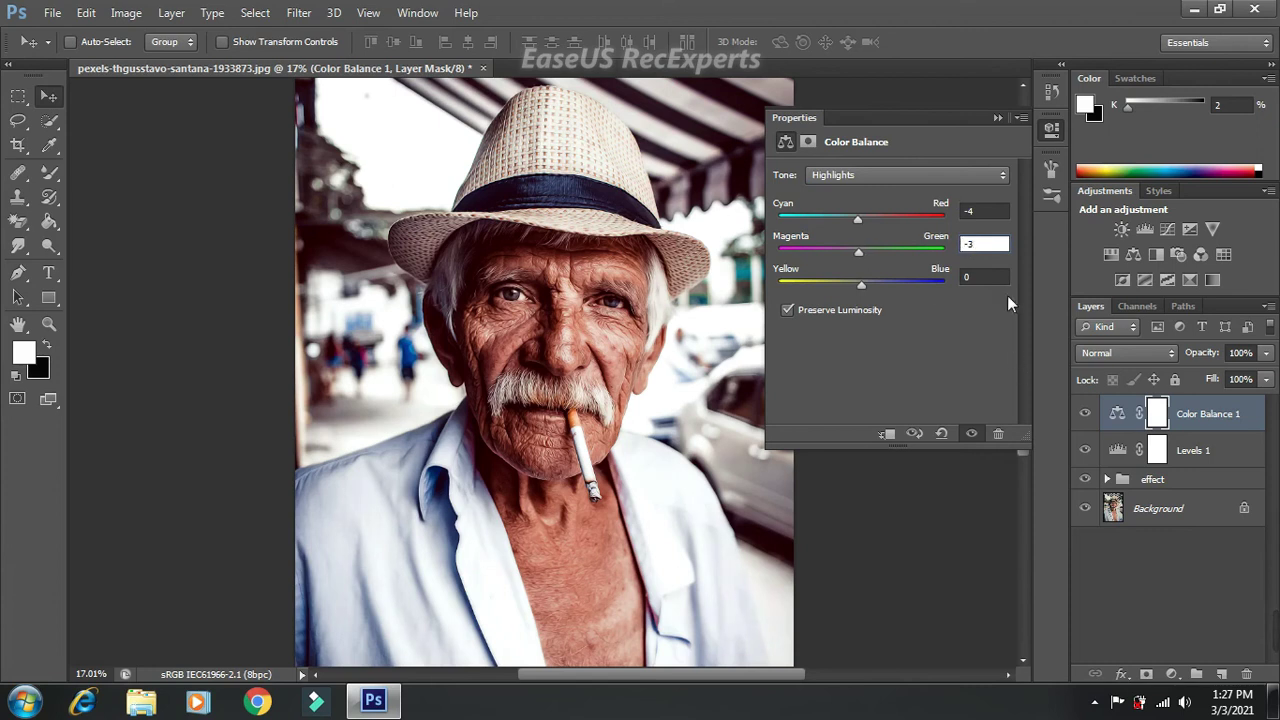
pyautogui.click(965, 276)
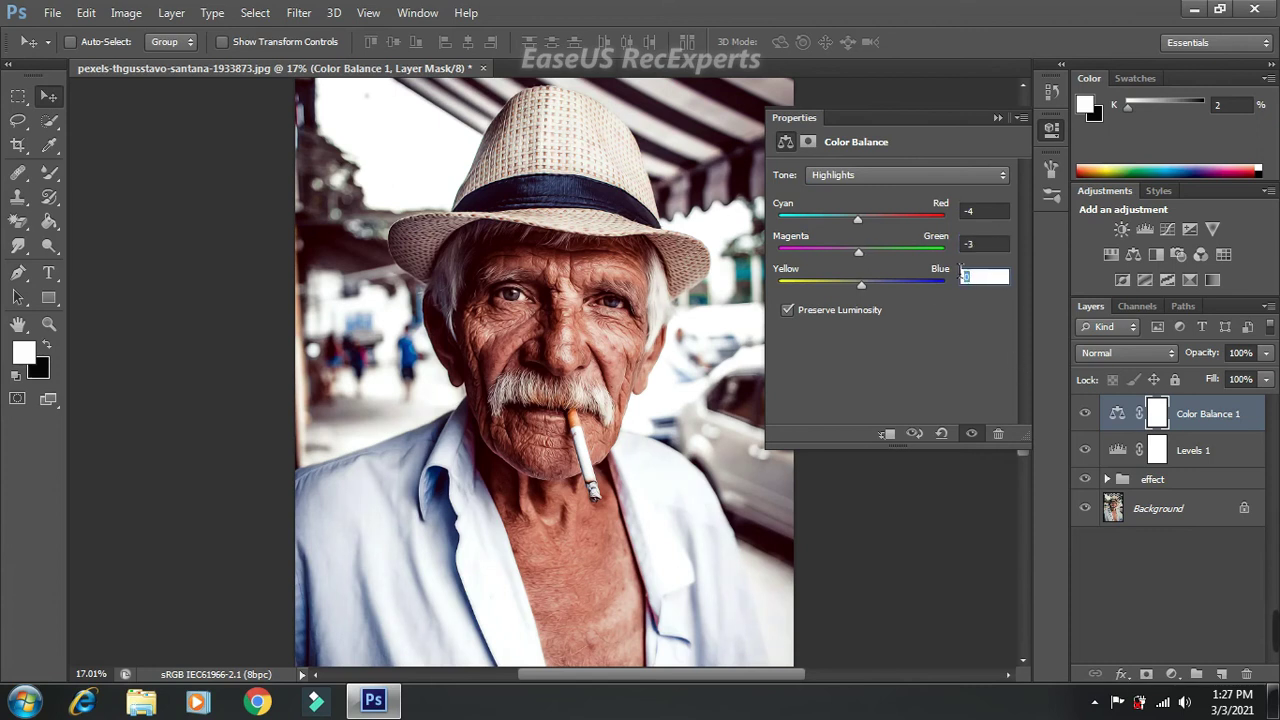
pyautogui.write('+3')
# - Add a Vibrance adjustment layer set to Vibrance +21 and Saturation +4
pyautogui.click(1172, 674)
pyautogui.click(1126, 421)
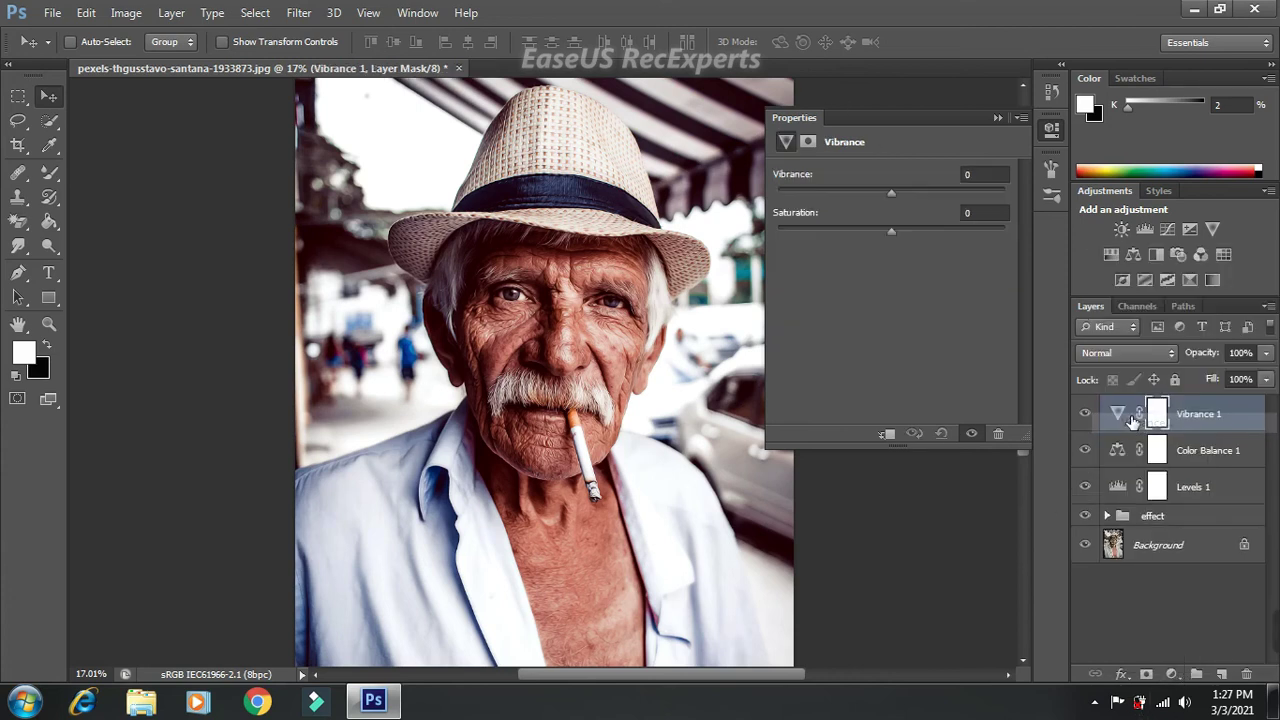
pyautogui.click(968, 174)
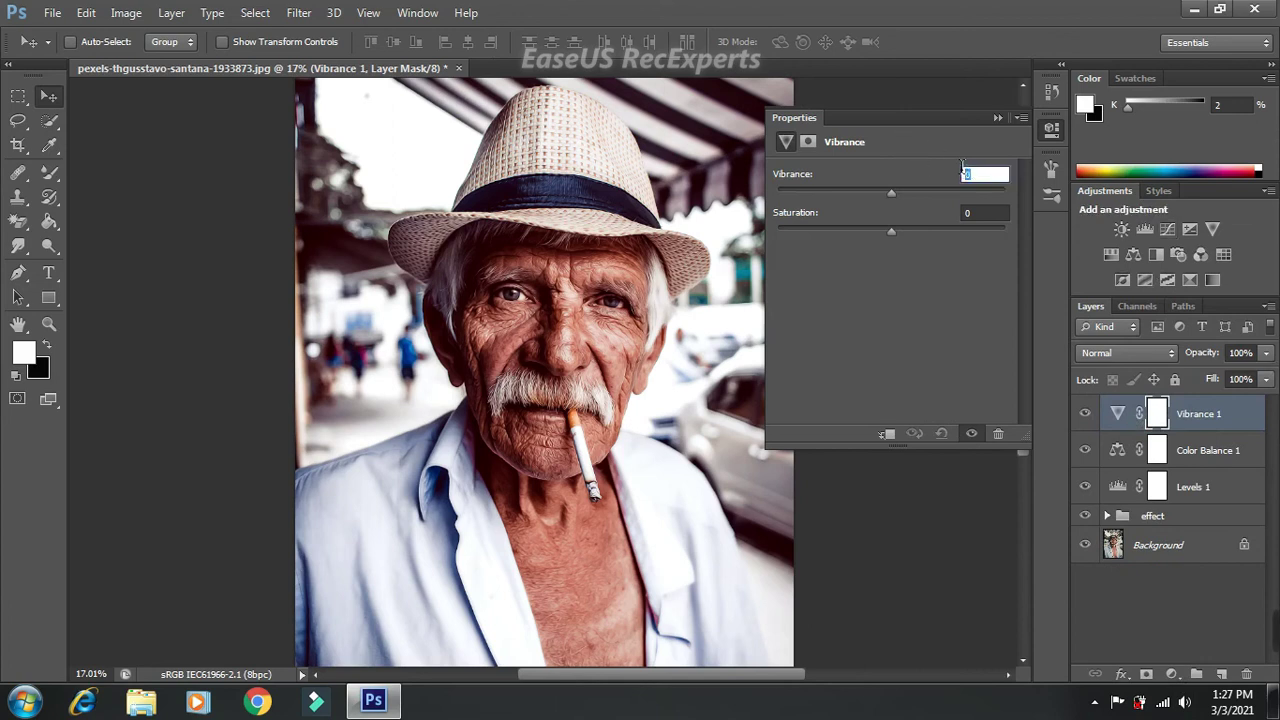
pyautogui.write('21')
pyautogui.click(1003, 216)
pyautogui.write('+4')
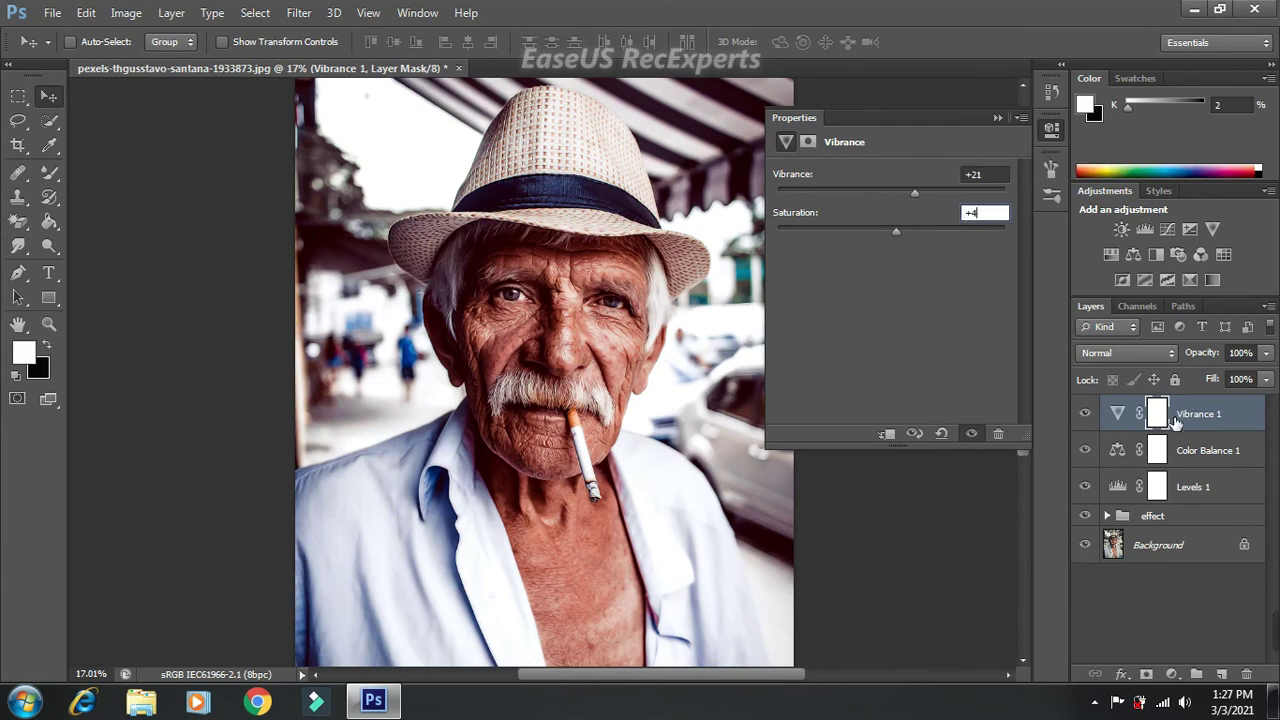
pyautogui.click(1172, 674)
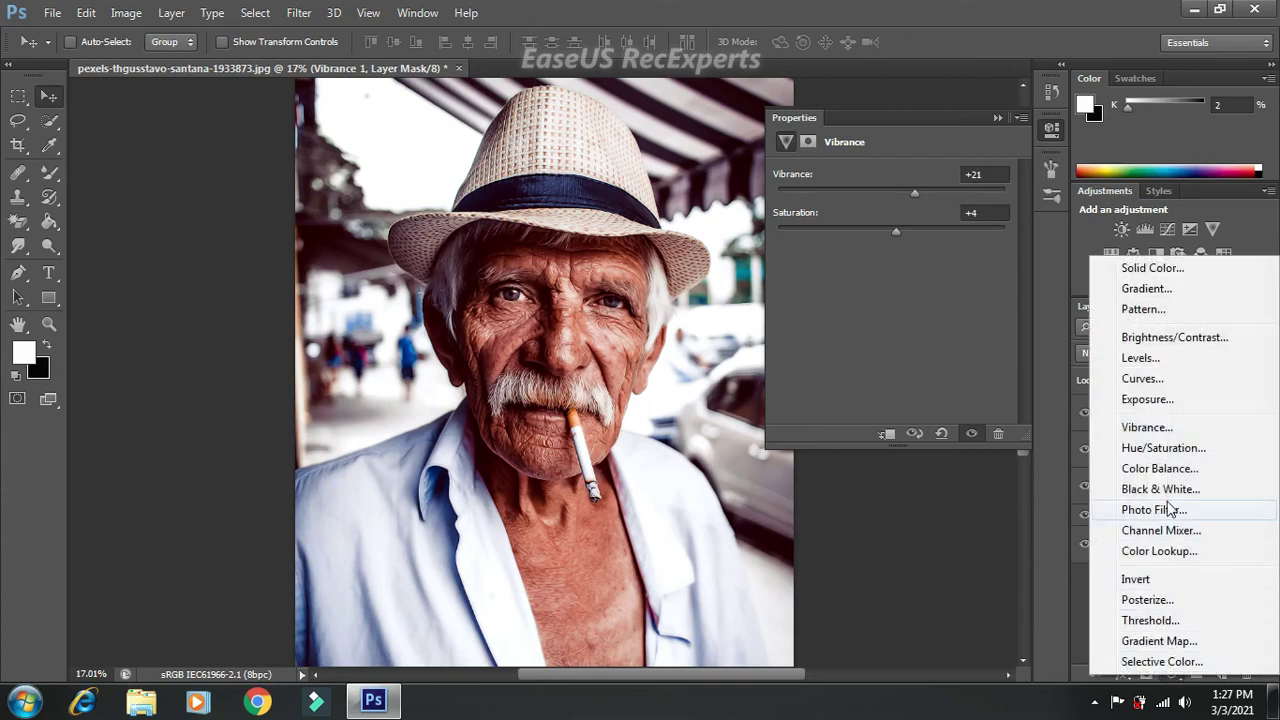
# - Add a Color Lookup layer using 3Strip.look at 21% opacity and collapse Properties
pyautogui.click(1186, 550)
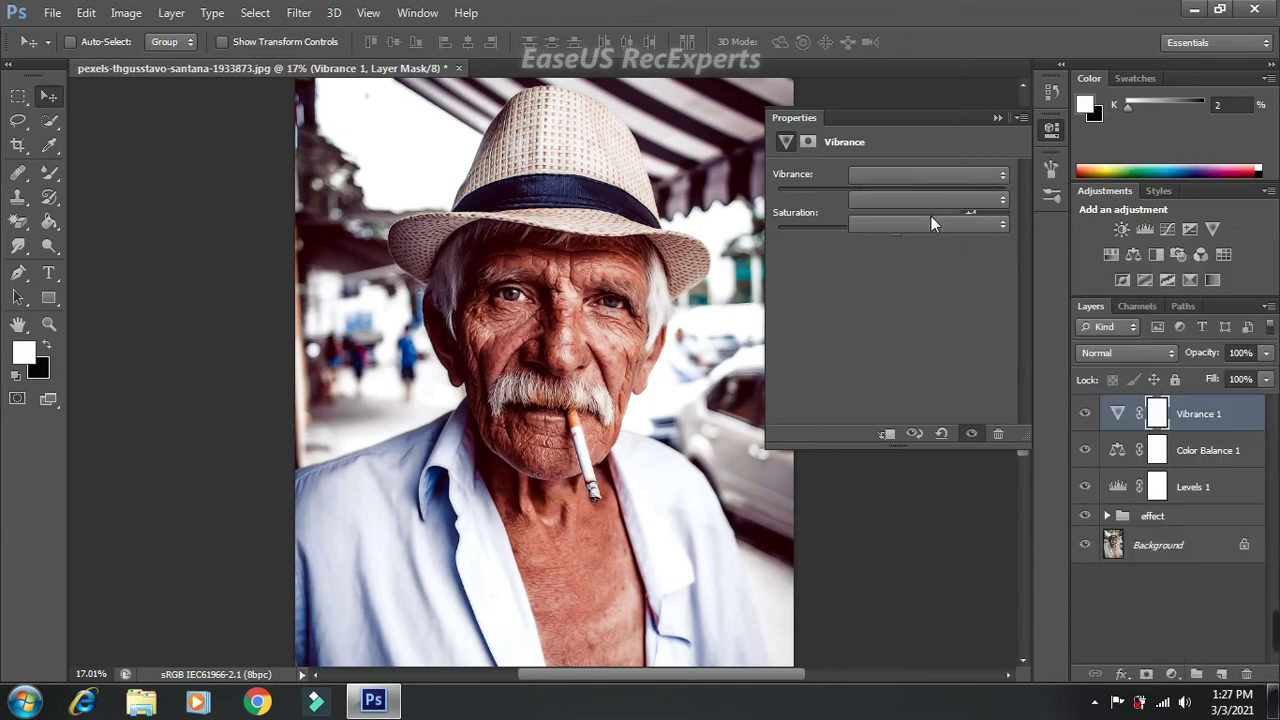
pyautogui.click(1000, 177)
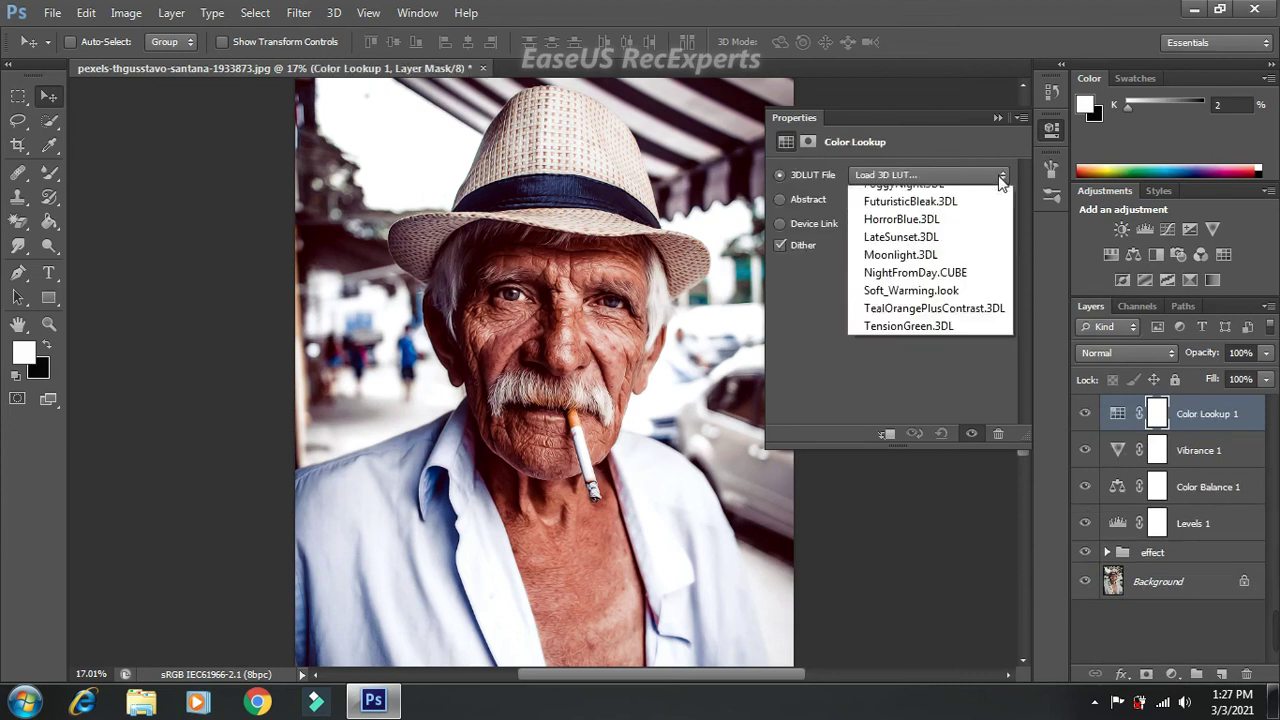
pyautogui.click(940, 255)
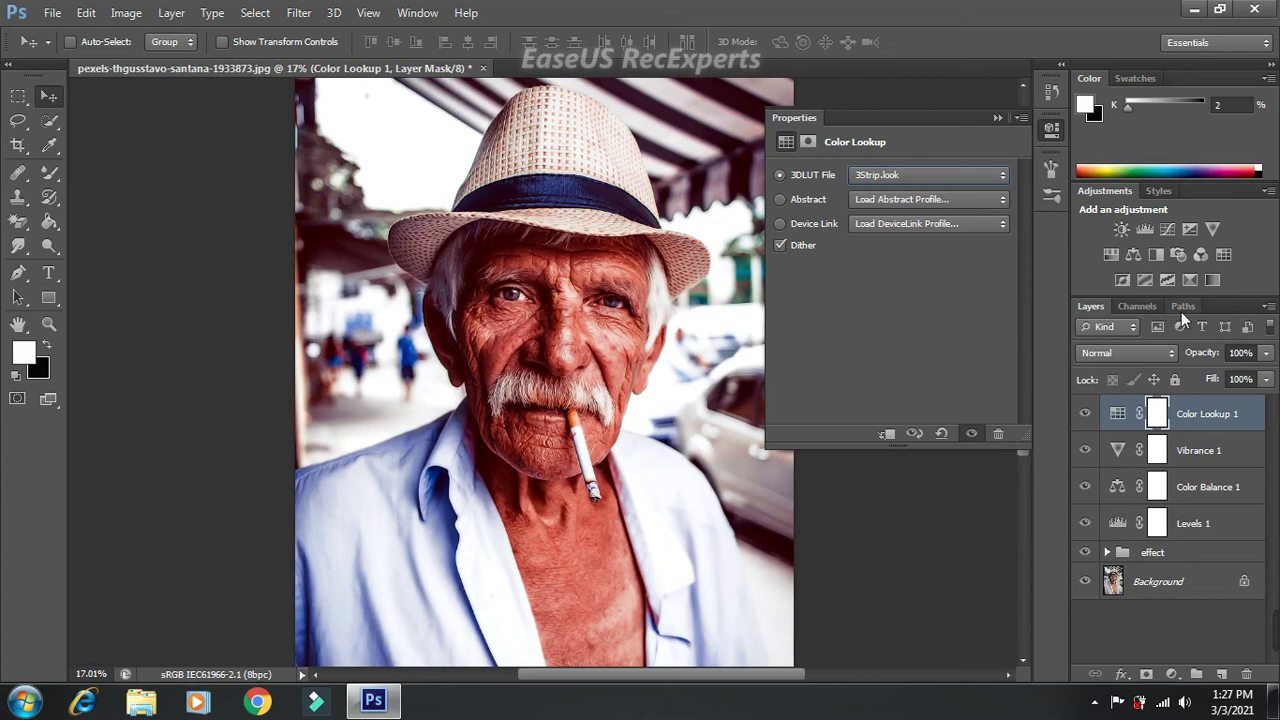
pyautogui.click(1243, 353)
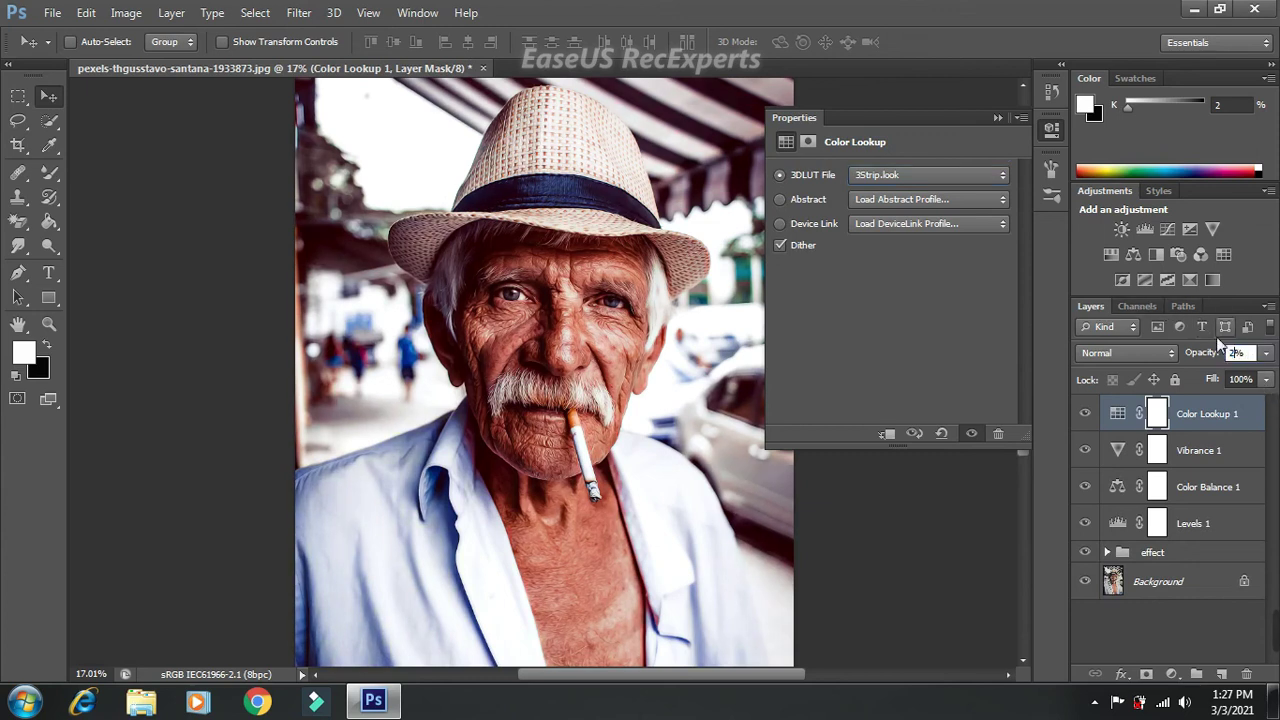
pyautogui.write('21')
pyautogui.press('Return')
pyautogui.click(996, 118)
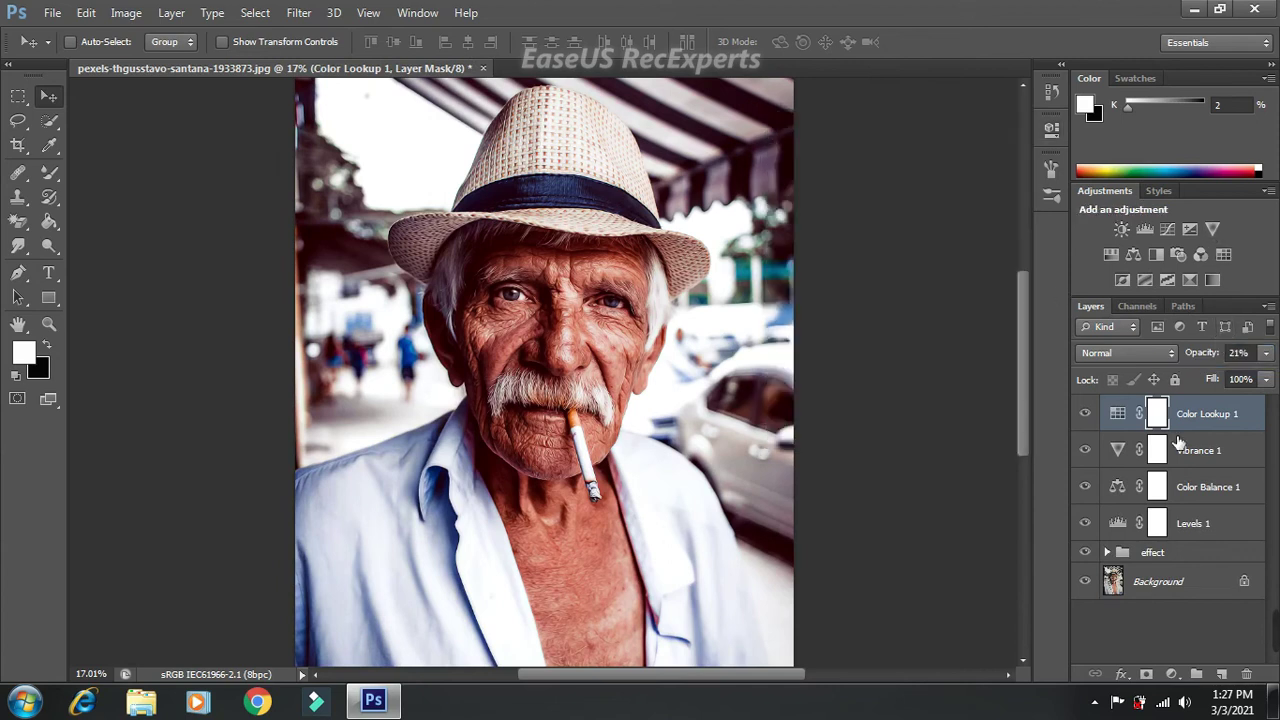
pyautogui.scroll(1, 545, 330)
pyautogui.scroll(1, 545, 330)
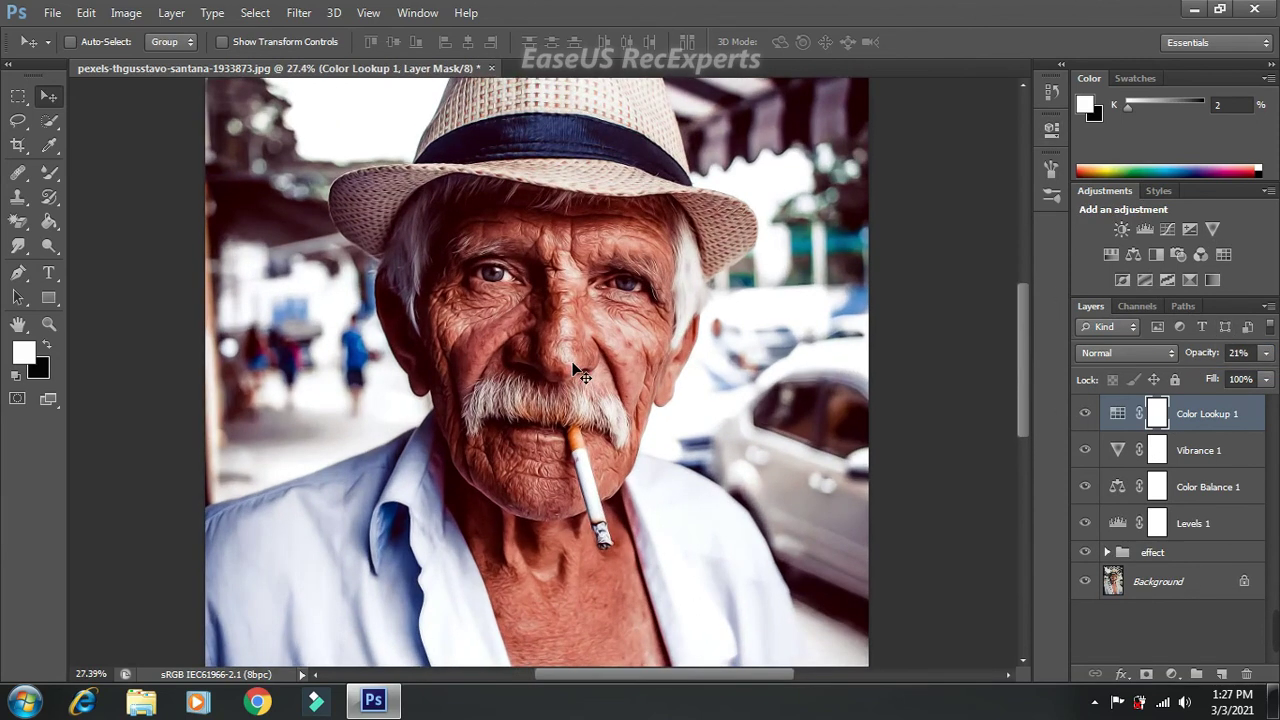
pyautogui.scroll(1, 545, 335)
pyautogui.scroll(1, 545, 328)
pyautogui.scroll(1, 545, 328)
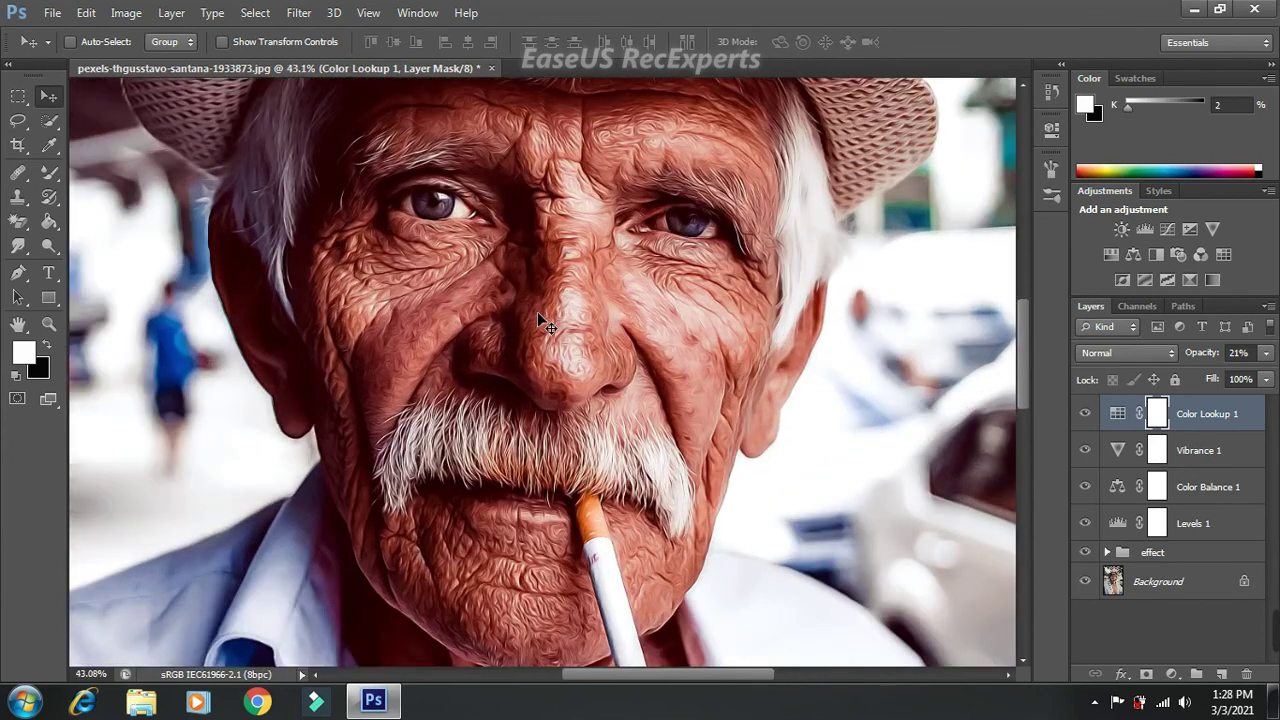
pyautogui.scroll(-1, 545, 326)
pyautogui.scroll(-1, 545, 326)
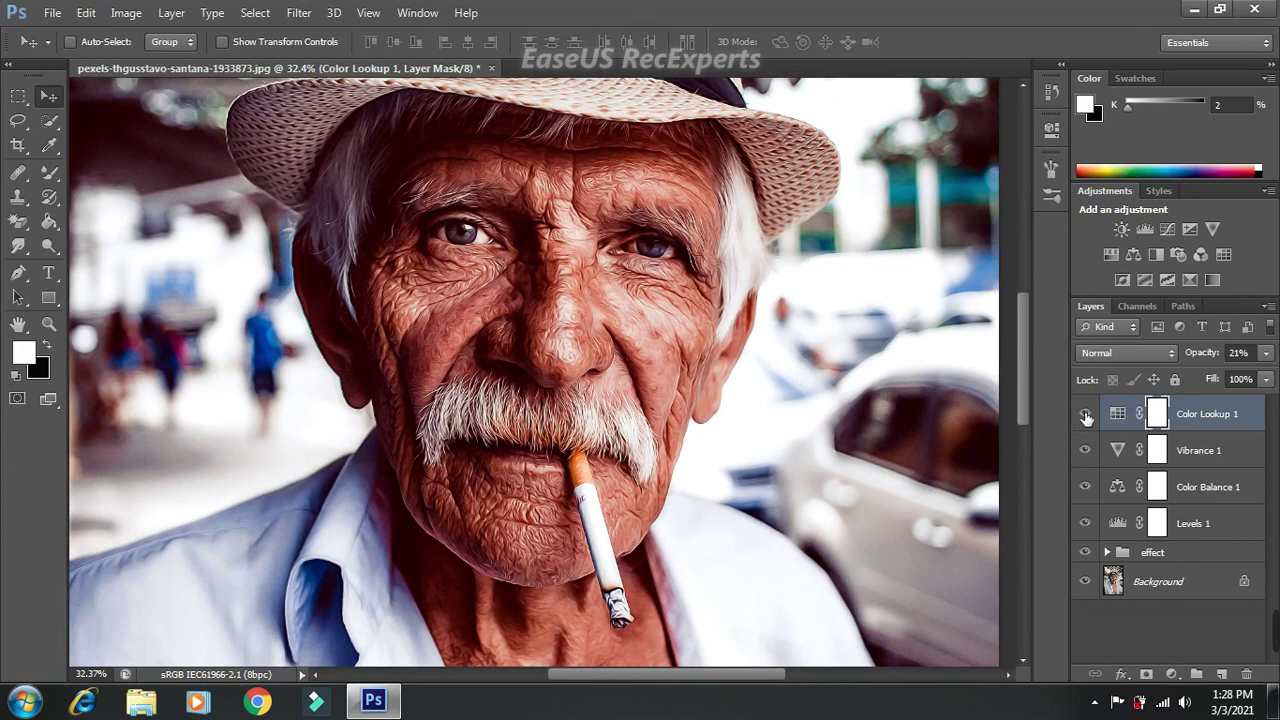
pyautogui.moveTo(1086, 416); pyautogui.dragTo(1087, 555)
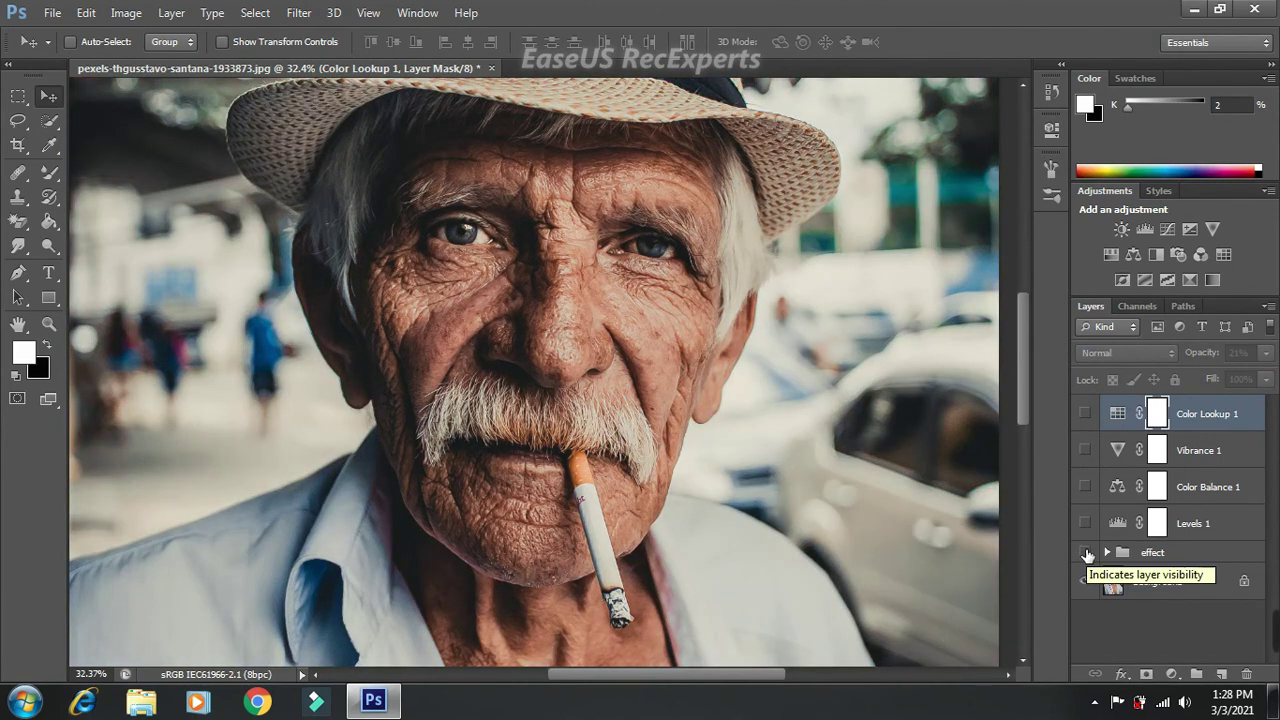
pyautogui.moveTo(1087, 548); pyautogui.dragTo(1087, 425)
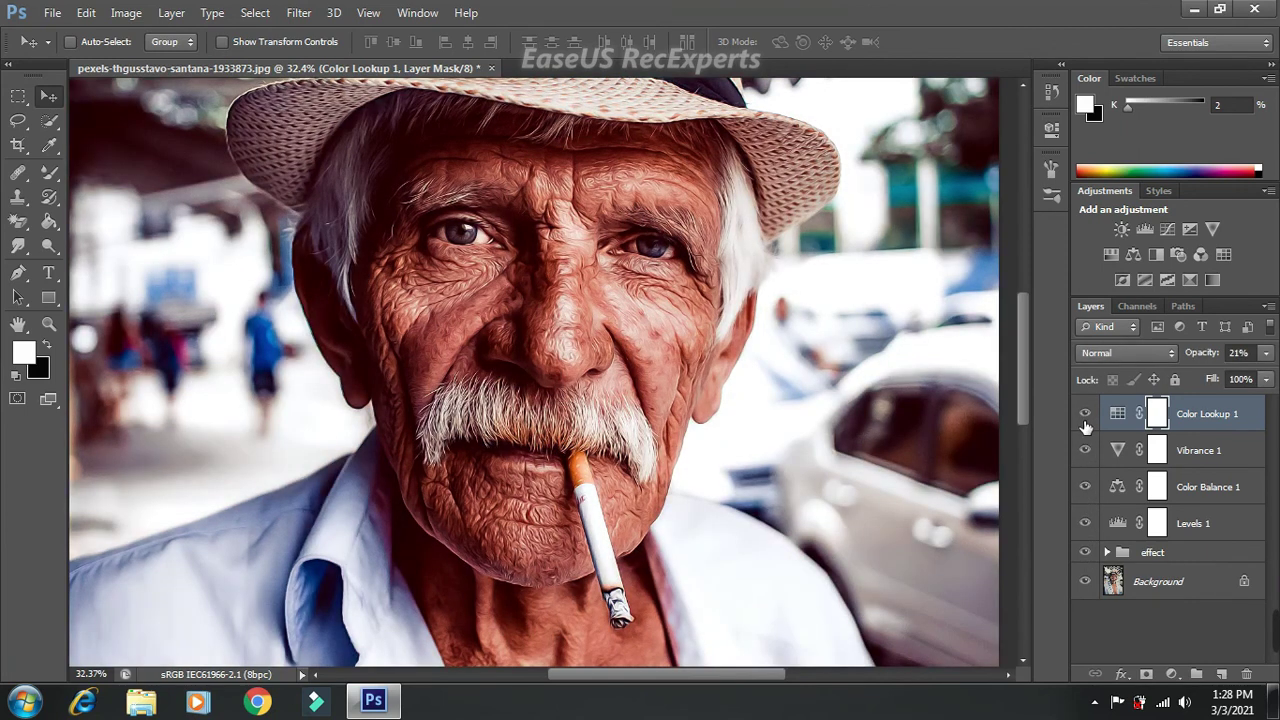
pyautogui.scroll(1, 632, 492)
pyautogui.scroll(1, 580, 476)
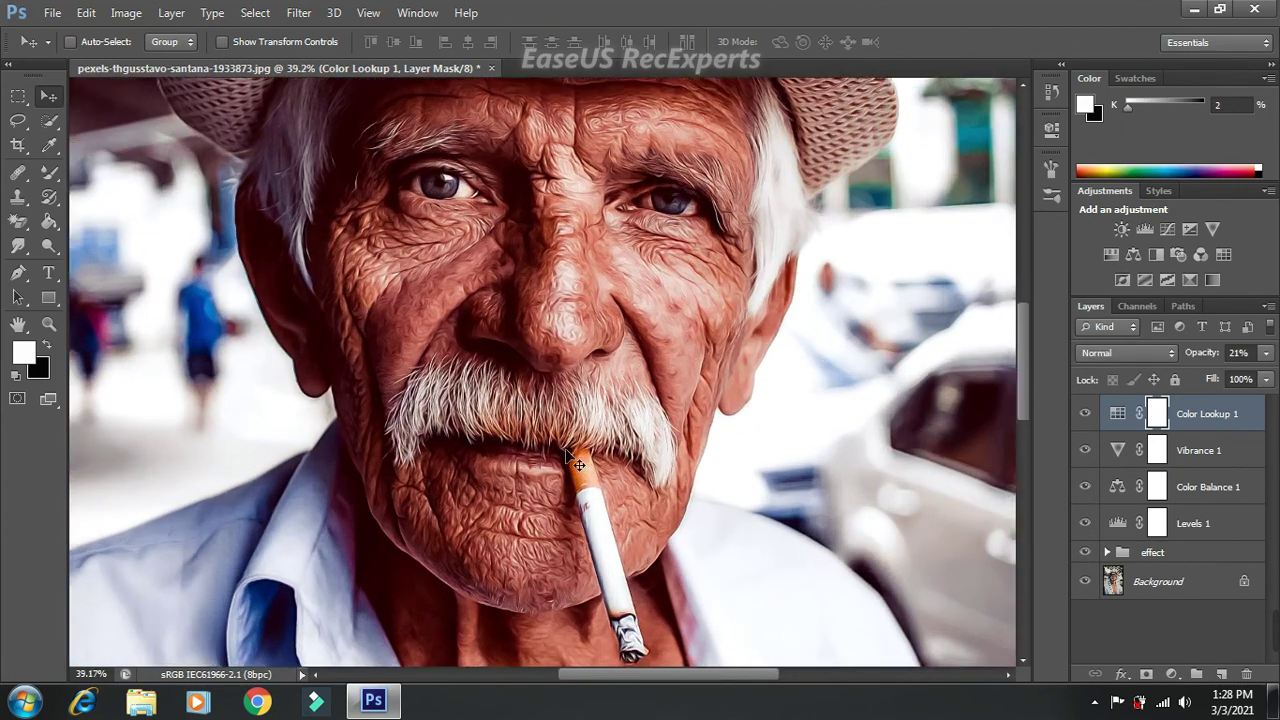
pyautogui.scroll(1, 530, 462)
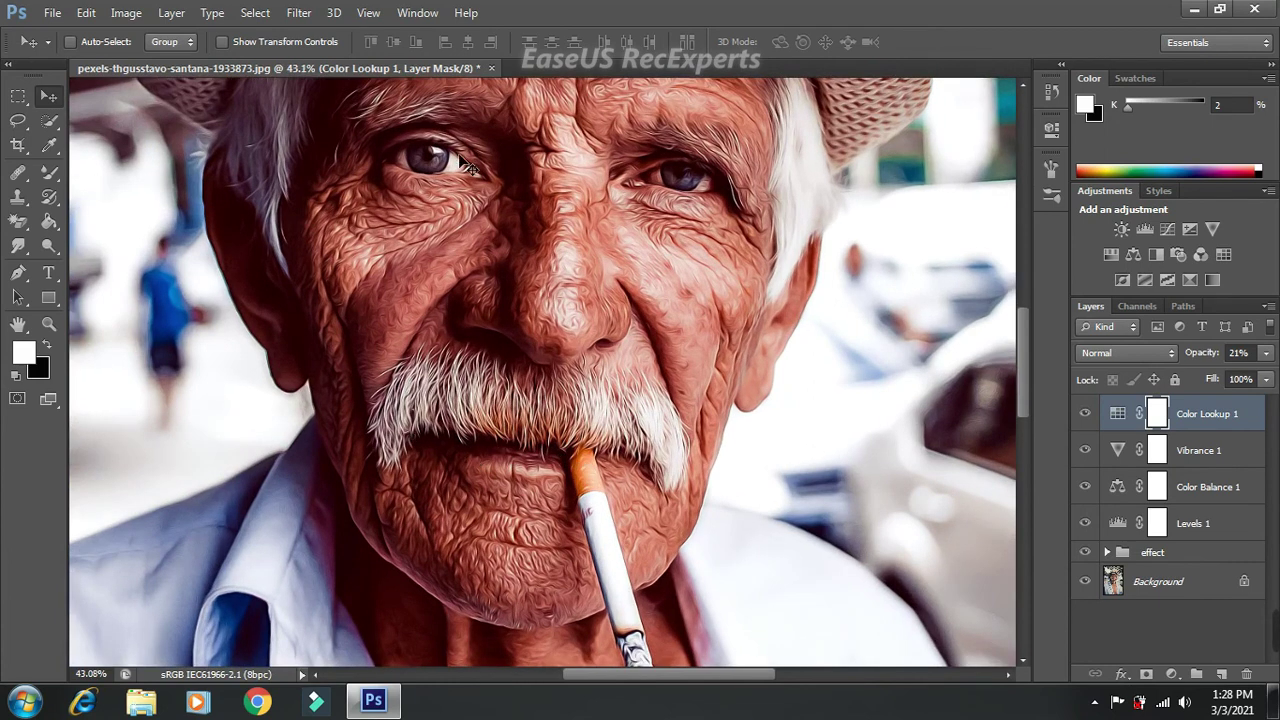
pyautogui.scroll(1, 467, 167)
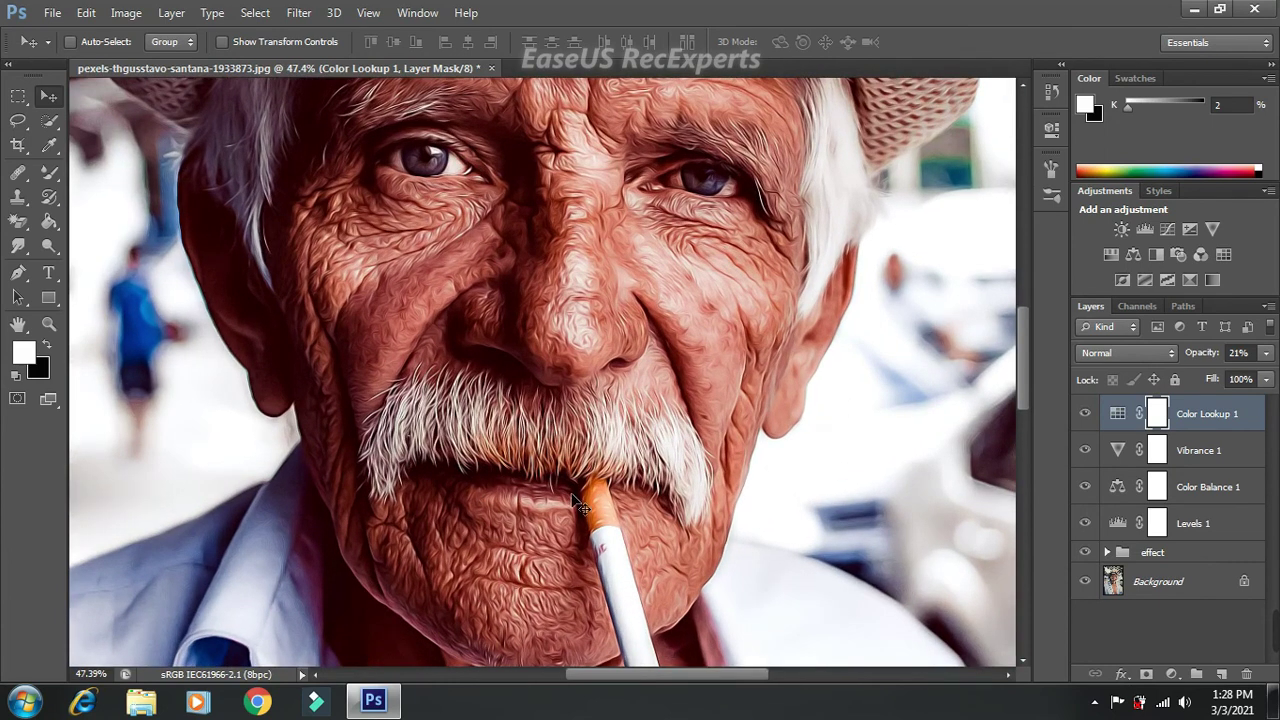
pyautogui.scroll(-2, 580, 500)
pyautogui.scroll(-2, 610, 570)
pyautogui.scroll(1, 622, 612)
pyautogui.scroll(1, 635, 630)
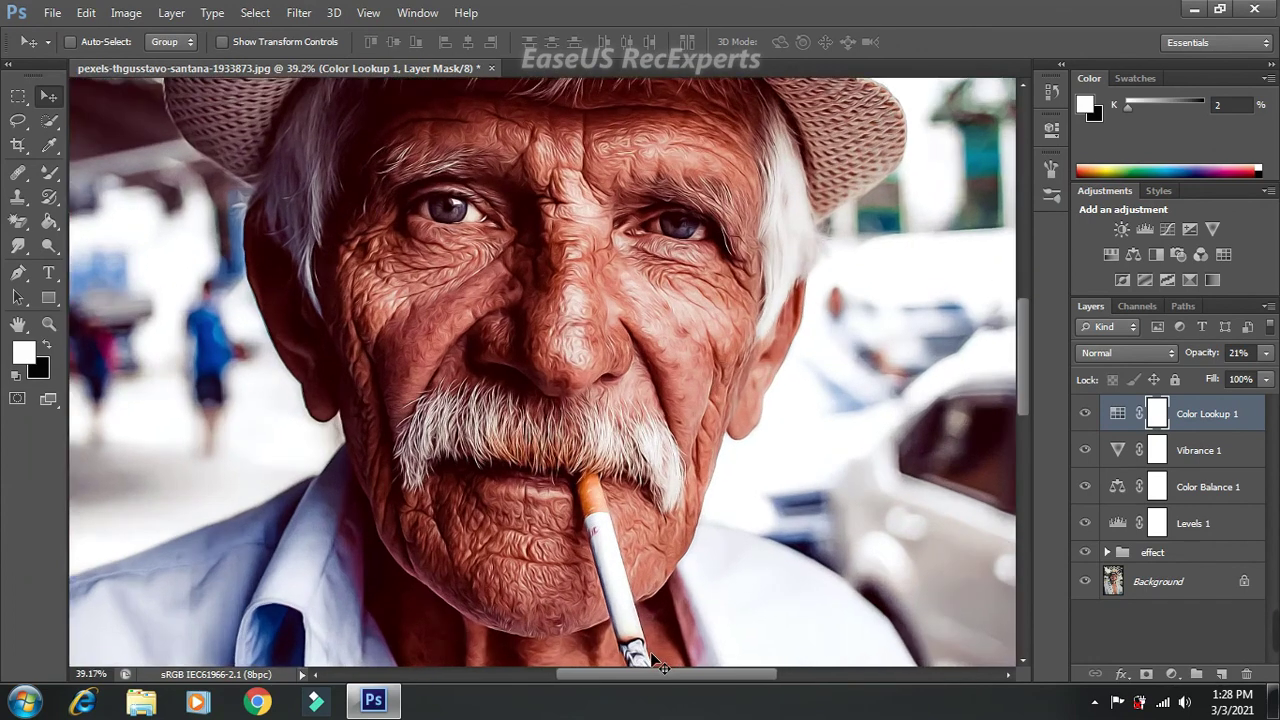
pyautogui.scroll(2, 655, 655)
pyautogui.scroll(-2, 662, 668)
pyautogui.scroll(-1, 700, 630)
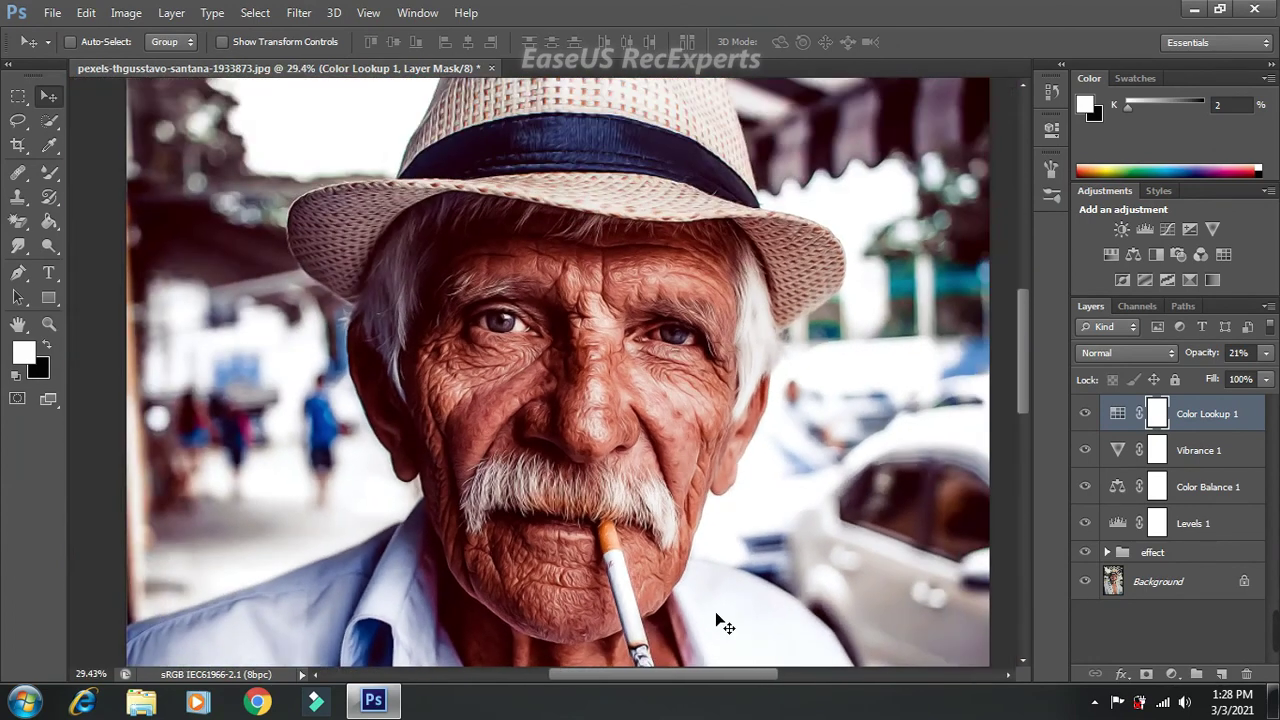
pyautogui.scroll(-1, 714, 614)
pyautogui.scroll(-2, 711, 614)
pyautogui.scroll(-1, 652, 603)
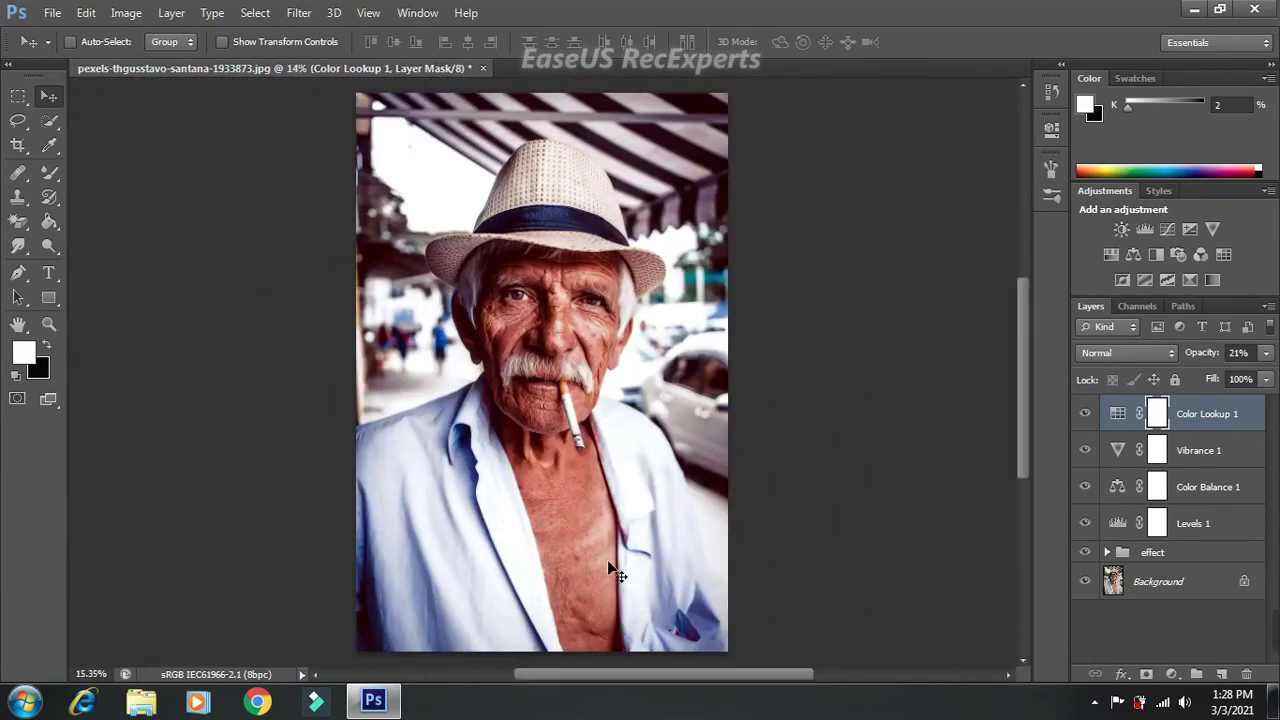
pyautogui.scroll(2, 609, 566)
pyautogui.scroll(1, 485, 311)
pyautogui.scroll(1, 488, 270)
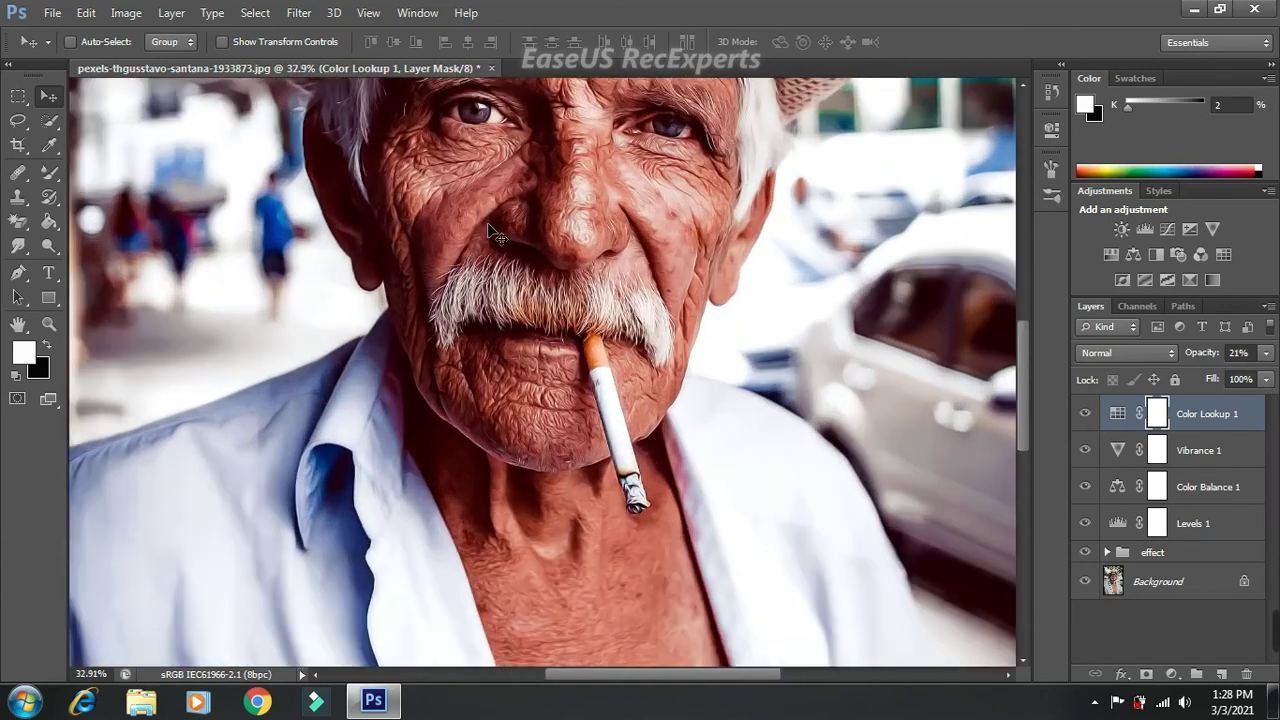
pyautogui.scroll(1, 490, 232)
pyautogui.scroll(-1, 490, 232)
pyautogui.scroll(-1, 490, 232)
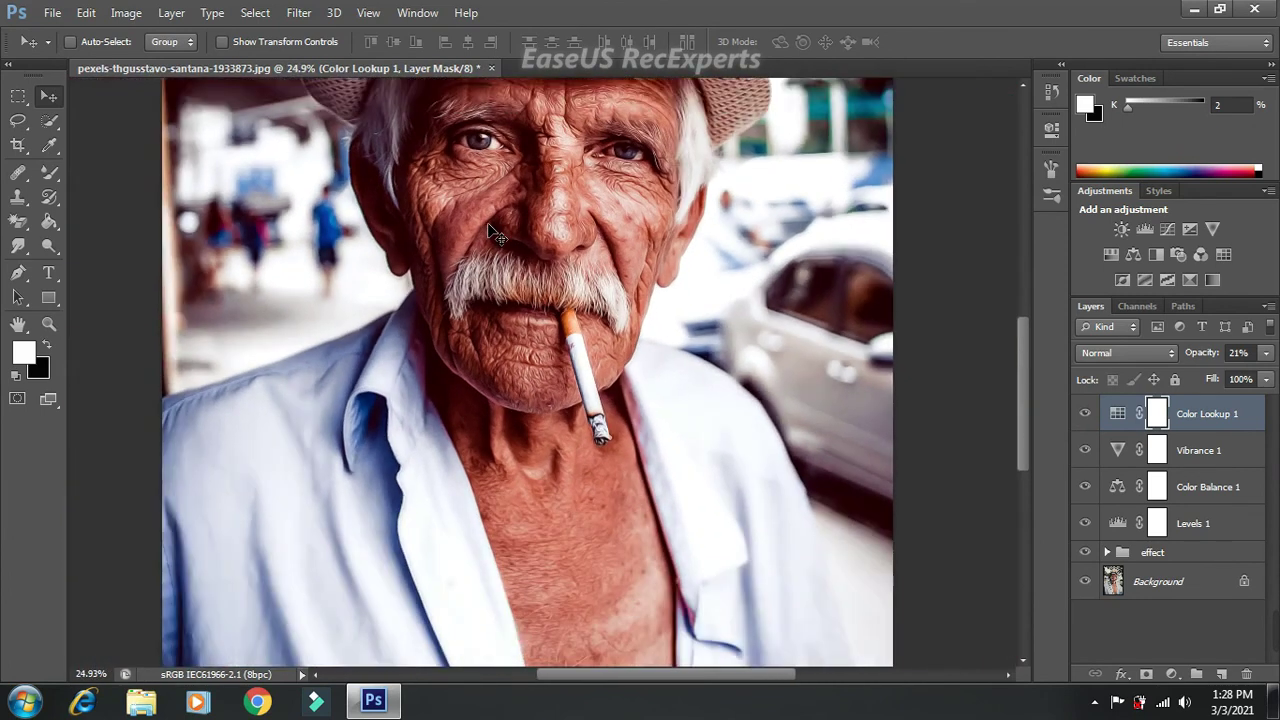
pyautogui.scroll(-1, 490, 232)
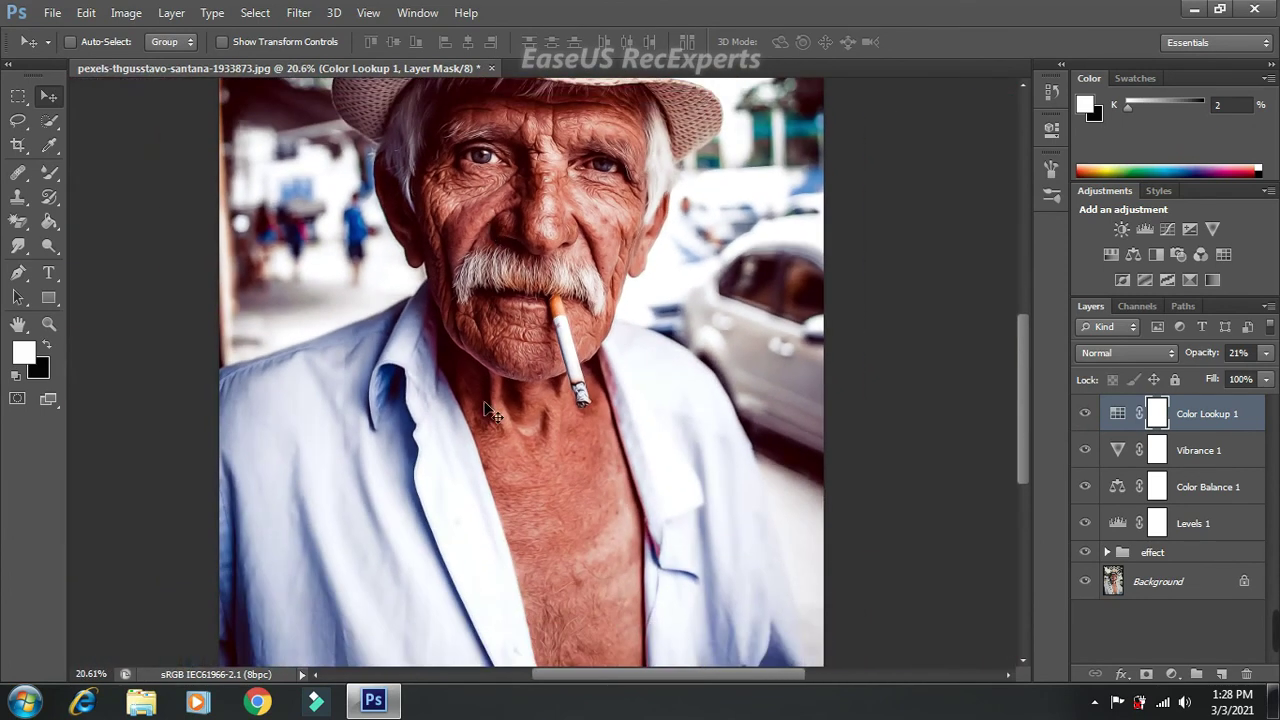